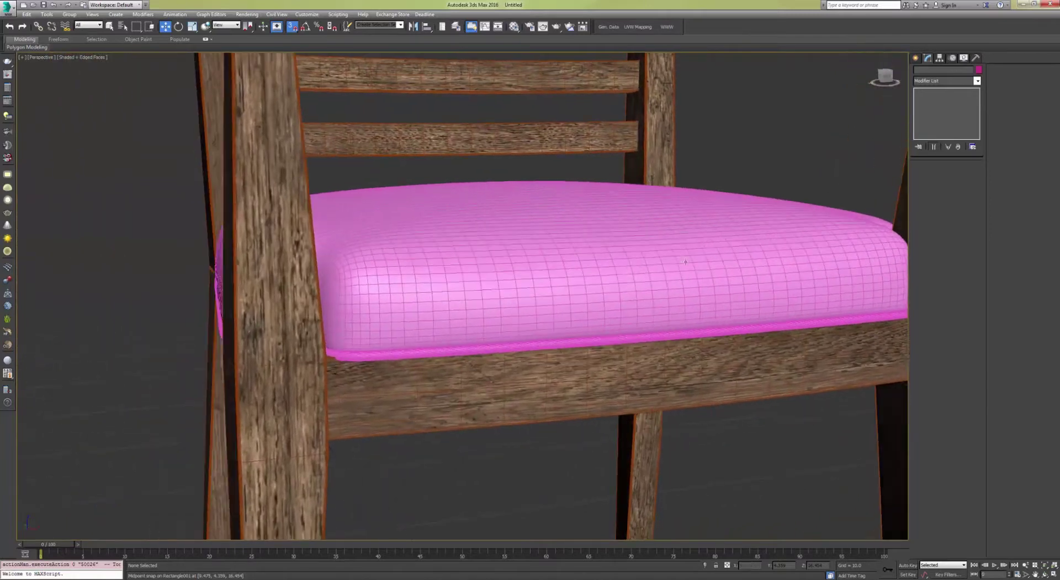
Step: Examine the finished seat cushion from the front, corner and side, including its piping and its fit against the chair frame
{"action": "middle_click_drag", "start_coordinate": [568, 249], "coordinate": [568, 258], "text": "alt"}
{"action": "scroll", "coordinate": [610, 230], "scroll_direction": "down", "scroll_amount": 3}
{"action": "middle_click_drag", "start_coordinate": [610, 231], "coordinate": [652, 276], "text": "alt"}
{"action": "scroll", "coordinate": [748, 323], "scroll_direction": "up", "scroll_amount": 5}
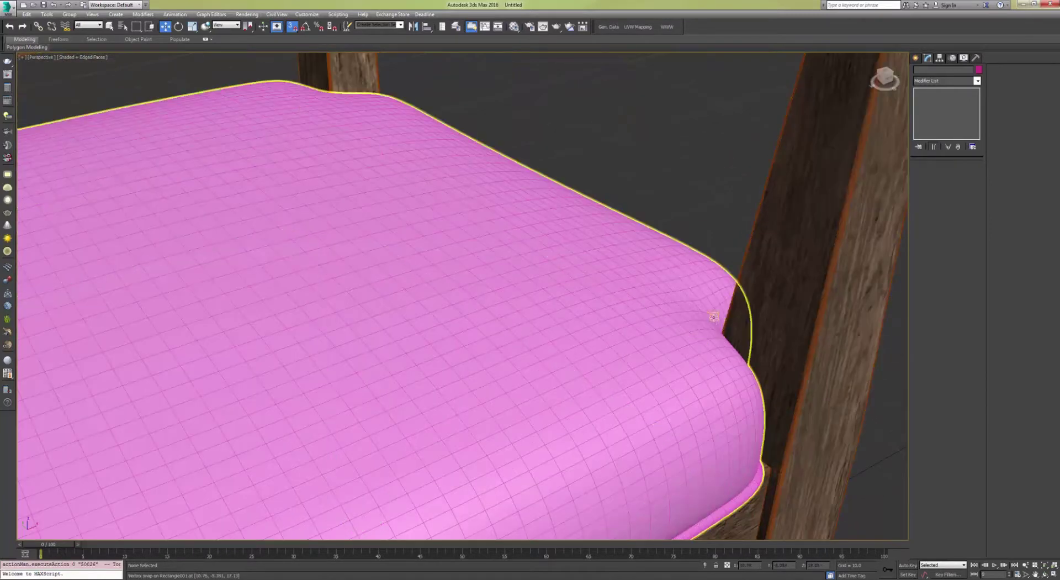
{"action": "scroll", "coordinate": [578, 332], "scroll_direction": "down", "scroll_amount": 8}
{"action": "middle_click_drag", "start_coordinate": [578, 332], "coordinate": [623, 291], "text": "alt"}
{"action": "key", "text": "alt+w"}
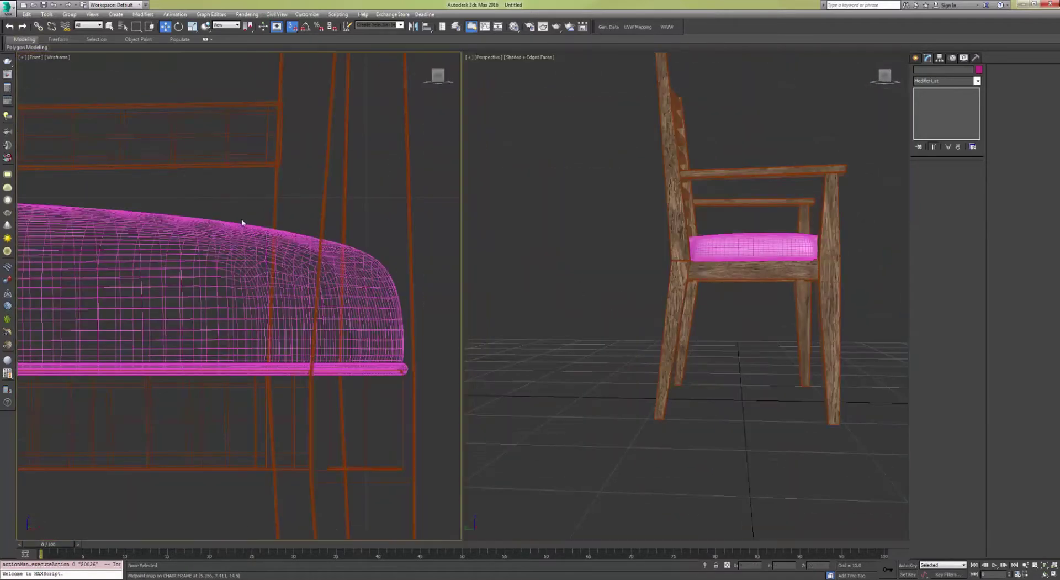
{"action": "scroll", "coordinate": [147, 229], "scroll_direction": "down", "scroll_amount": 9}
{"action": "middle_click_drag", "start_coordinate": [111, 232], "coordinate": [250, 243]}
{"action": "scroll", "coordinate": [251, 244], "scroll_direction": "up", "scroll_amount": 4}
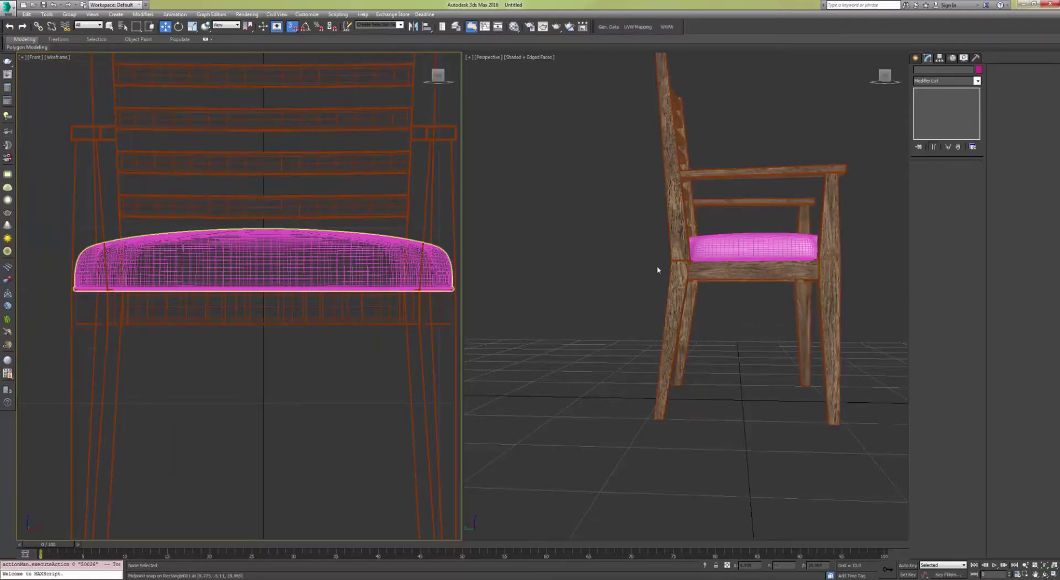
{"action": "scroll", "coordinate": [684, 259], "scroll_direction": "up", "scroll_amount": 10}
{"action": "scroll", "coordinate": [639, 272], "scroll_direction": "up", "scroll_amount": 8}
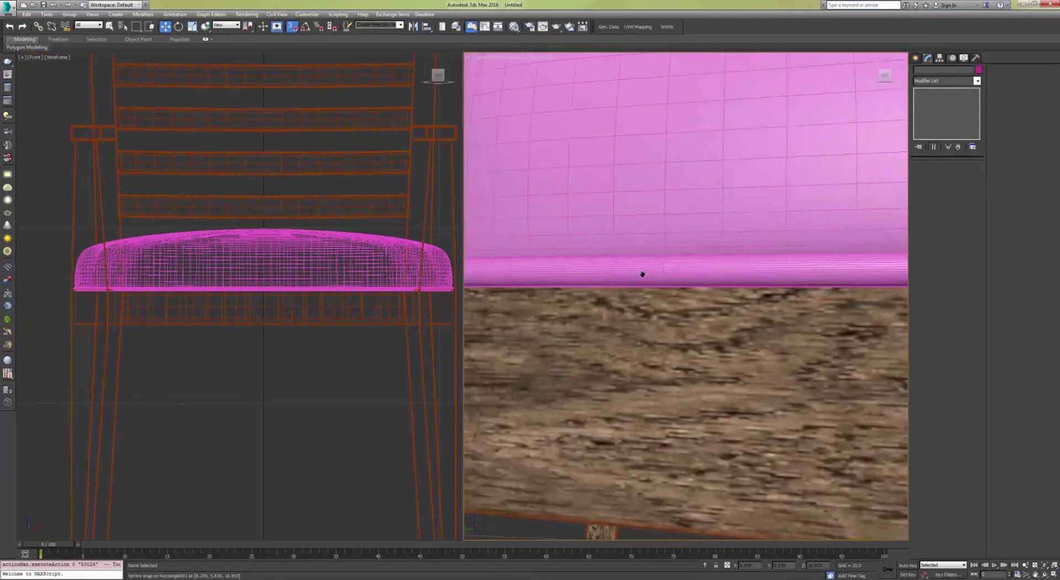
{"action": "middle_click_drag", "start_coordinate": [622, 273], "coordinate": [718, 267]}
{"action": "scroll", "coordinate": [718, 267], "scroll_direction": "down", "scroll_amount": 6}
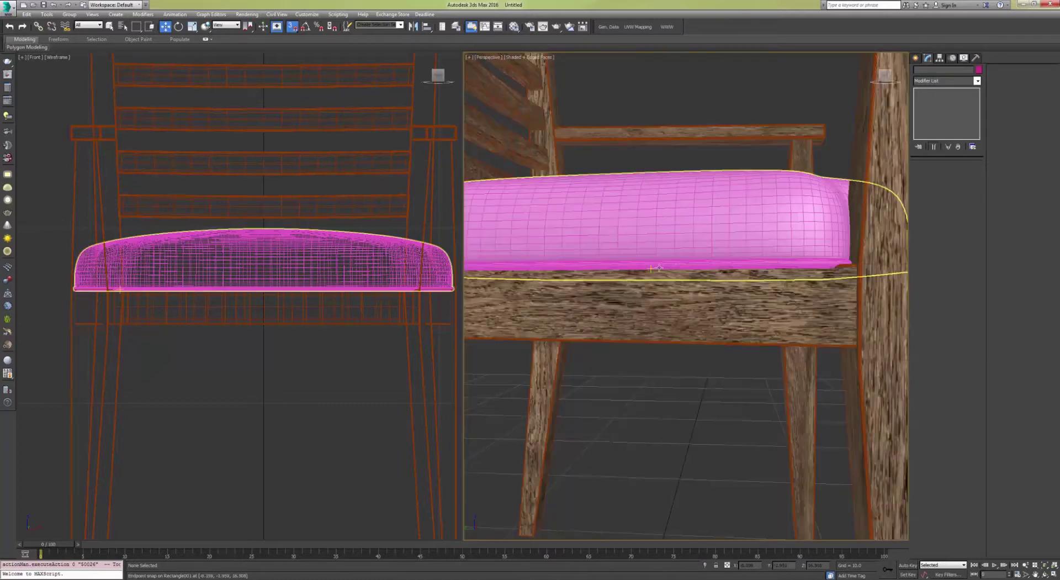
Step: Delete the pink seat cushion from the chair
{"action": "middle_click_drag", "start_coordinate": [845, 274], "coordinate": [635, 255]}
{"action": "scroll", "coordinate": [718, 267], "scroll_direction": "down", "scroll_amount": 5}
{"action": "left_click", "coordinate": [618, 254]}
{"action": "key", "text": "Delete"}
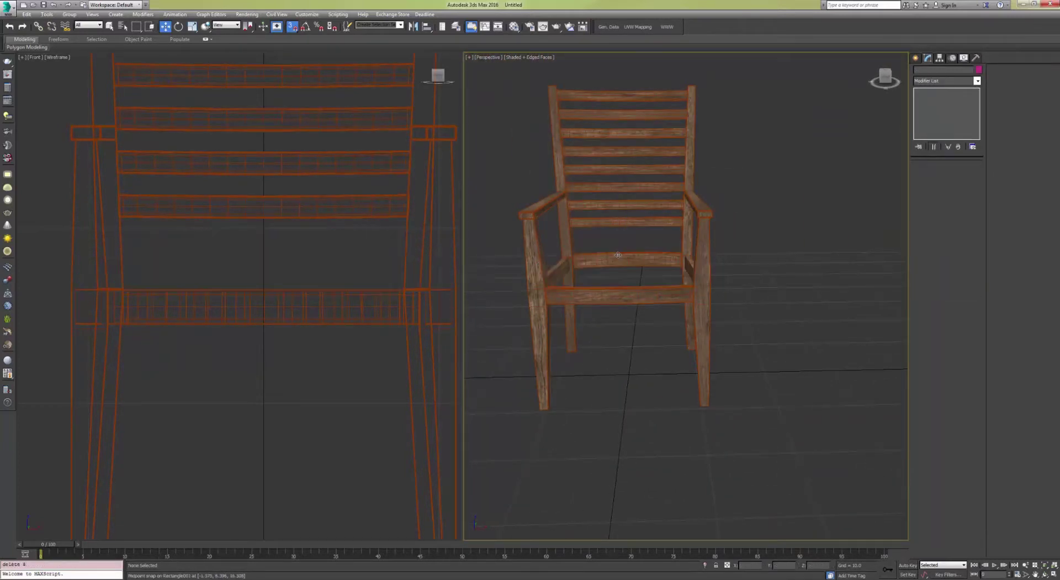
Step: Draw a rectangle spline about 16.5 long and 21.8 wide over the seat area in the top view, snapping to the chair frame
{"action": "left_click", "coordinate": [325, 185]}
{"action": "key", "text": "t"}
{"action": "key", "text": "z"}
{"action": "scroll", "coordinate": [296, 225], "scroll_direction": "down", "scroll_amount": 3}
{"action": "middle_click_drag", "start_coordinate": [295, 224], "coordinate": [308, 176]}
{"action": "left_click", "coordinate": [916, 58]}
{"action": "left_click", "coordinate": [929, 71]}
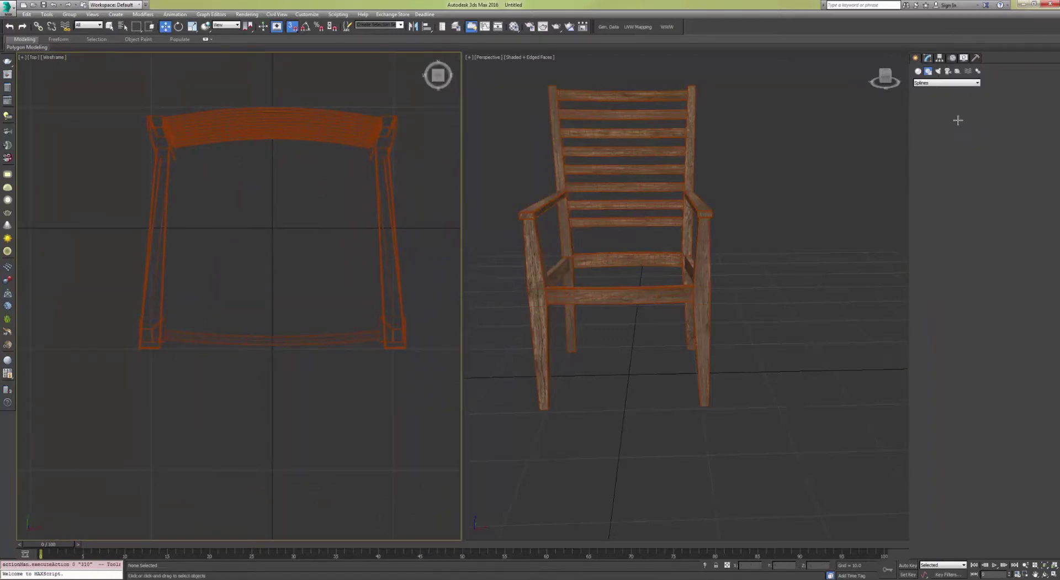
{"action": "left_click", "coordinate": [963, 117]}
{"action": "key", "text": "s"}
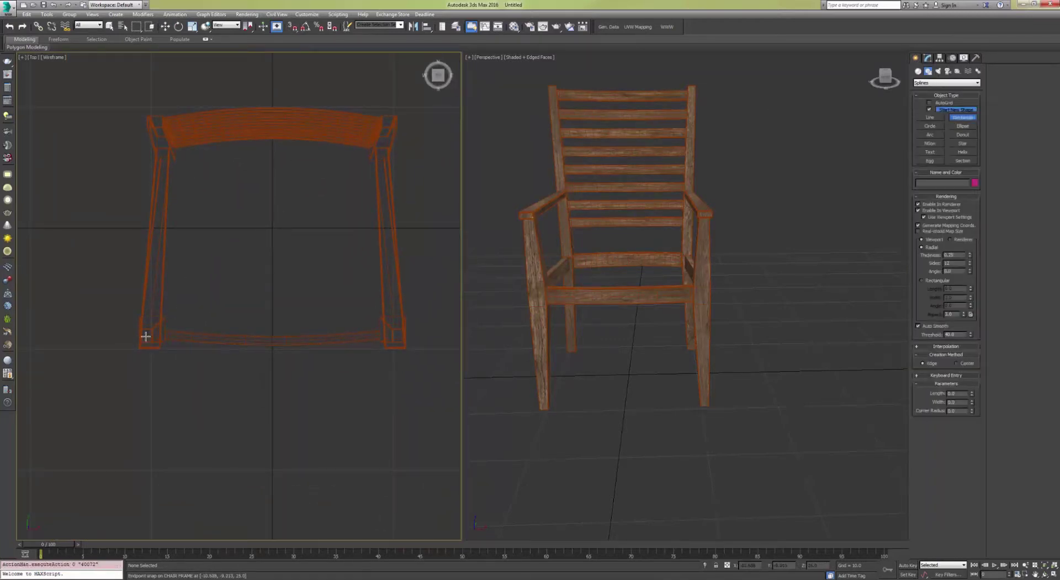
{"action": "left_click_drag", "start_coordinate": [140, 340], "coordinate": [404, 139]}
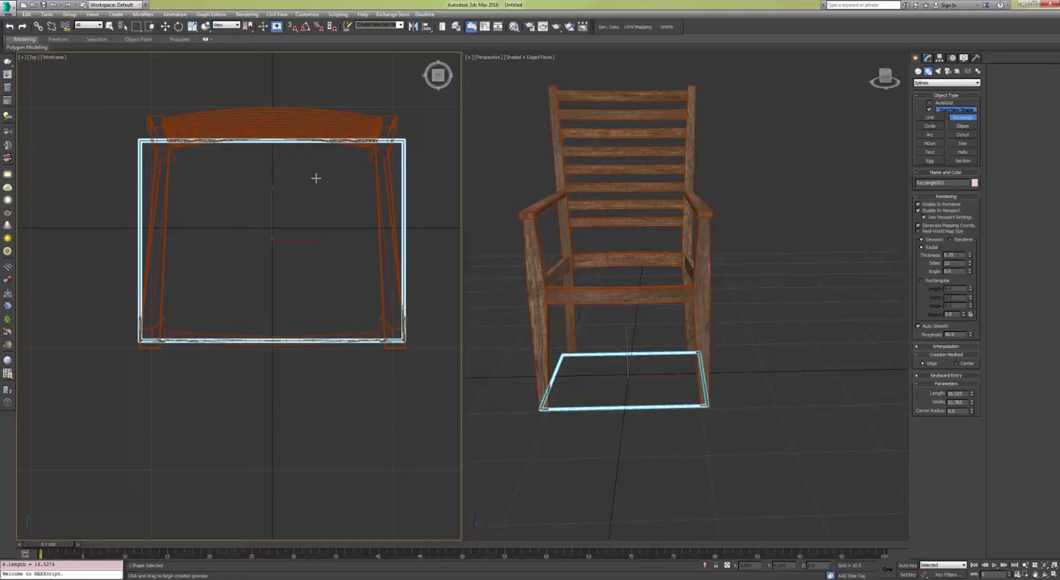
Step: Disable the rectangle's rendered thickness in both the renderer and the viewport, and end shape creation
{"action": "left_click", "coordinate": [928, 204]}
{"action": "left_click", "coordinate": [928, 210]}
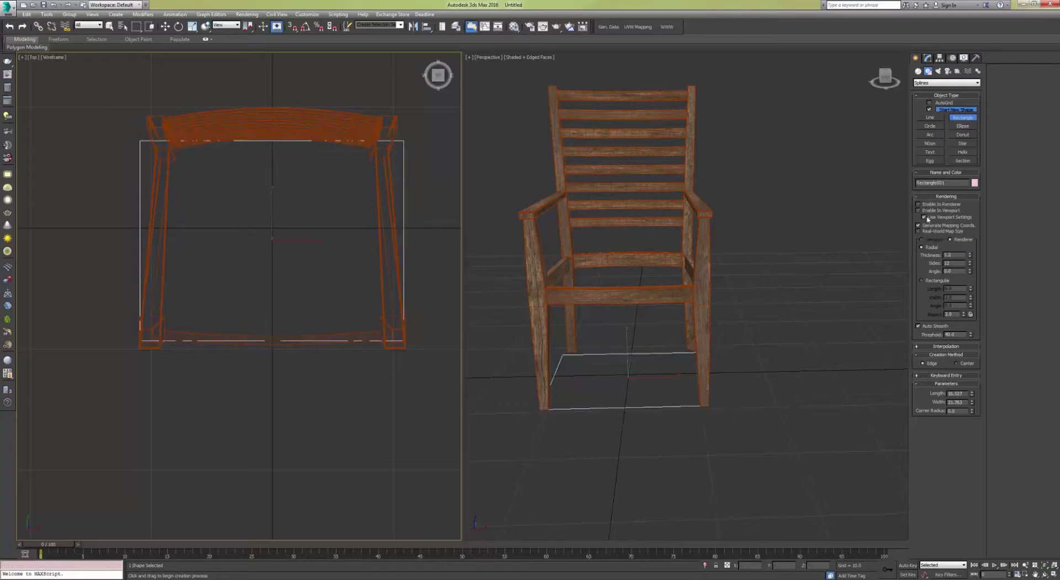
{"action": "key", "text": "w"}
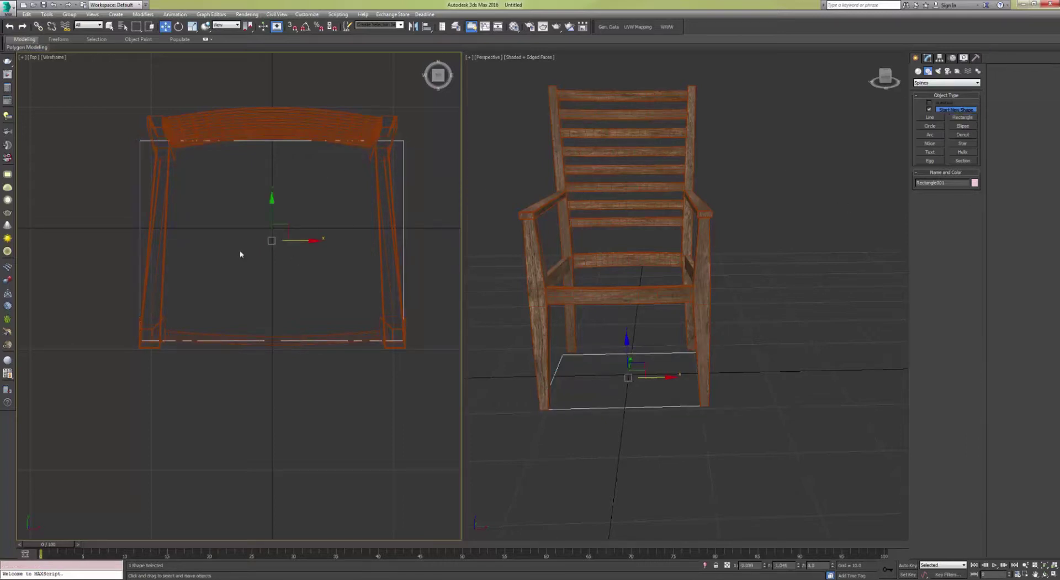
Step: Add an Edit Poly modifier to the rectangle and connect its front and back edges with one centre edge
{"action": "left_click", "coordinate": [929, 58]}
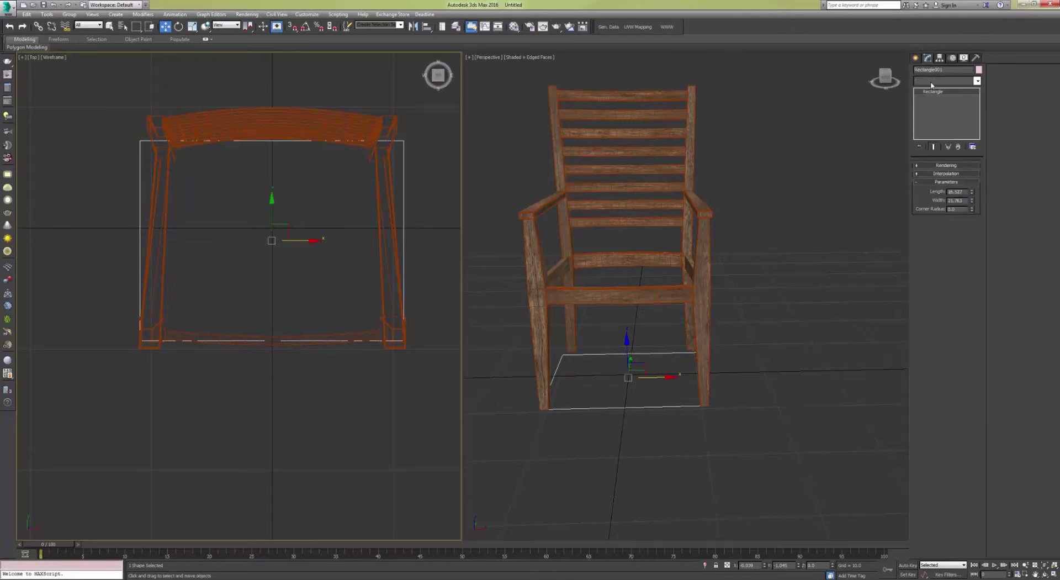
{"action": "left_click", "coordinate": [933, 83]}
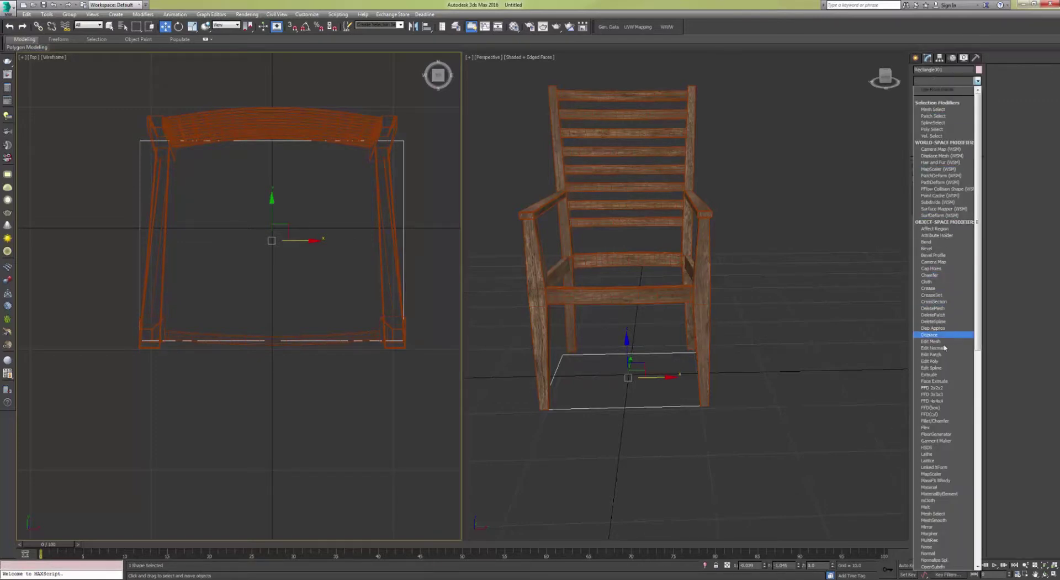
{"action": "left_click", "coordinate": [933, 361]}
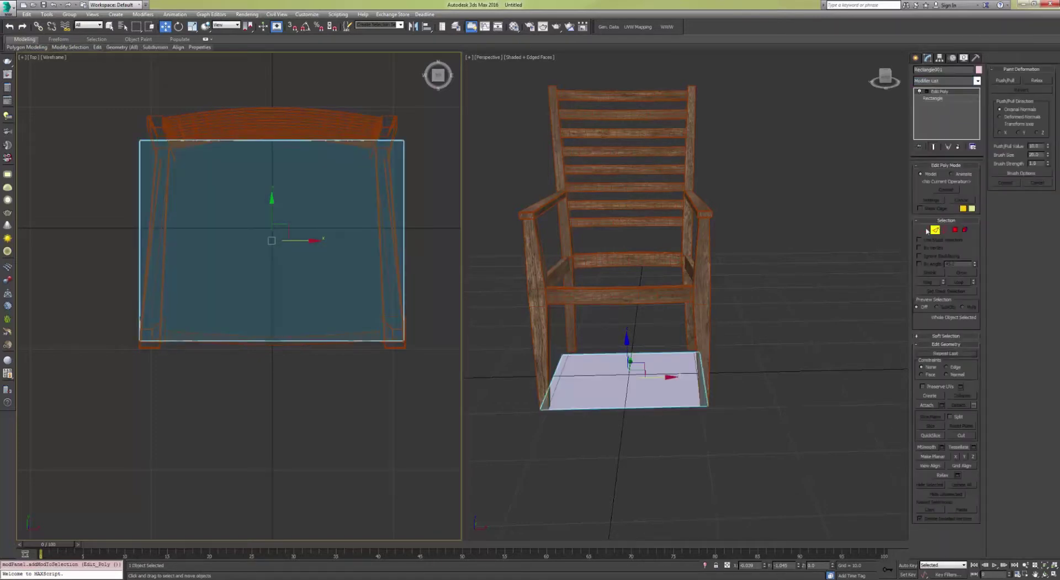
{"action": "left_click", "coordinate": [934, 230]}
{"action": "left_click_drag", "start_coordinate": [289, 427], "coordinate": [289, 427]}
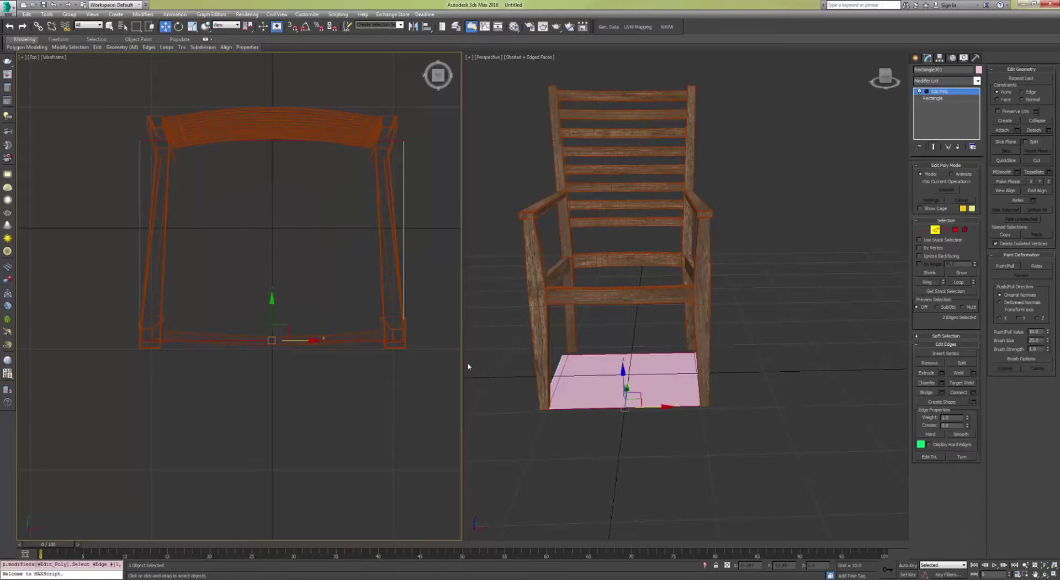
{"action": "left_click", "coordinate": [959, 393]}
Step: Delete the vertices on the plane's right side so only its left half remains
{"action": "left_click", "coordinate": [926, 230]}
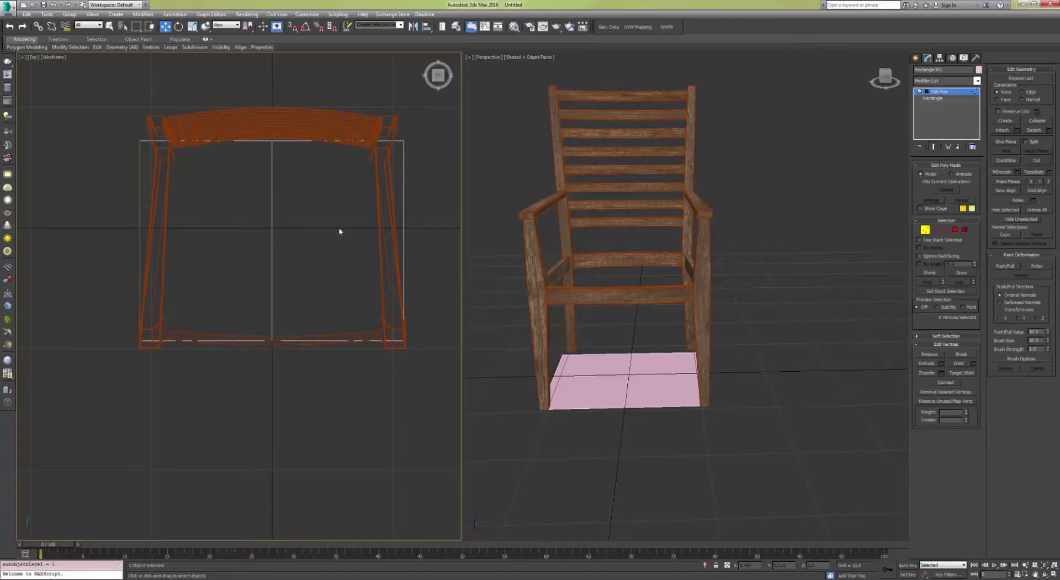
{"action": "middle_click_drag", "start_coordinate": [338, 230], "coordinate": [296, 230]}
{"action": "left_click_drag", "start_coordinate": [315, 117], "coordinate": [383, 417]}
{"action": "key", "text": "Delete"}
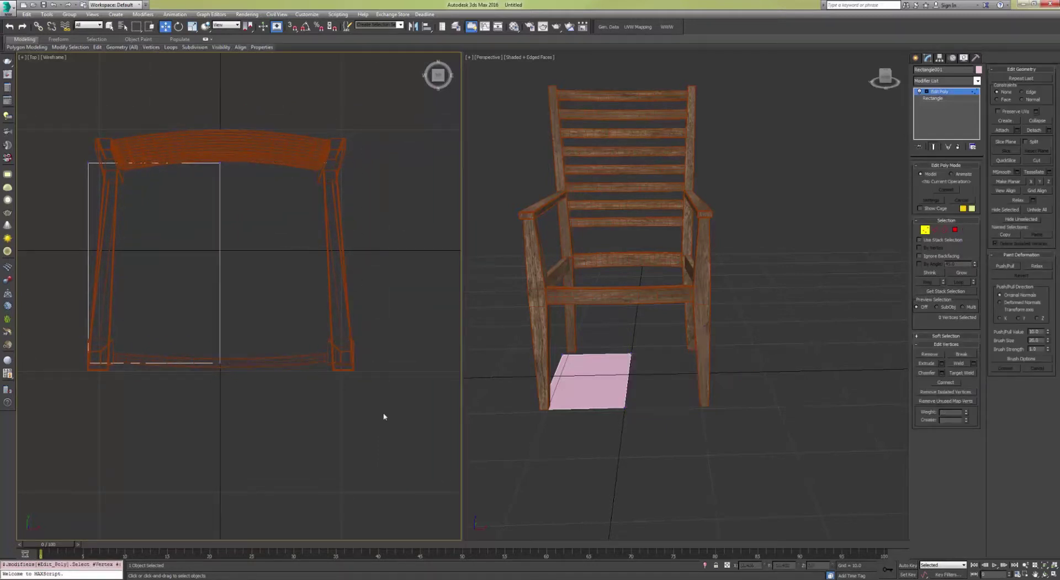
Step: Move the half plane's front centre vertex forward onto the outer curve of the front rail
{"action": "middle_click_drag", "start_coordinate": [200, 263], "coordinate": [264, 270]}
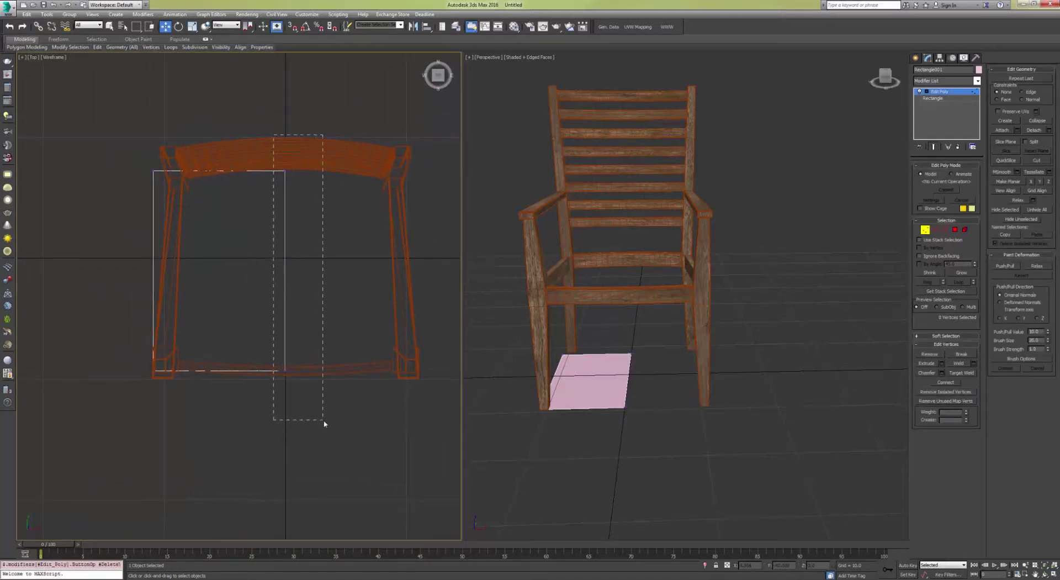
{"action": "left_click_drag", "start_coordinate": [324, 423], "coordinate": [324, 424]}
{"action": "scroll", "coordinate": [294, 393], "scroll_direction": "up", "scroll_amount": 5}
{"action": "left_click", "coordinate": [271, 334]}
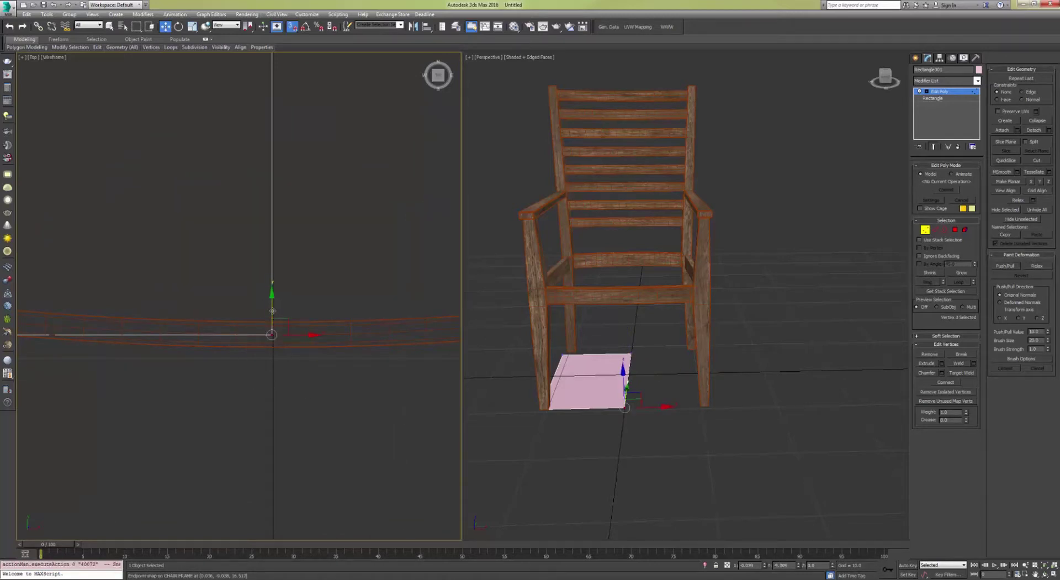
{"action": "left_click_drag", "start_coordinate": [271, 334], "coordinate": [271, 331]}
{"action": "middle_click_drag", "start_coordinate": [253, 322], "coordinate": [395, 305]}
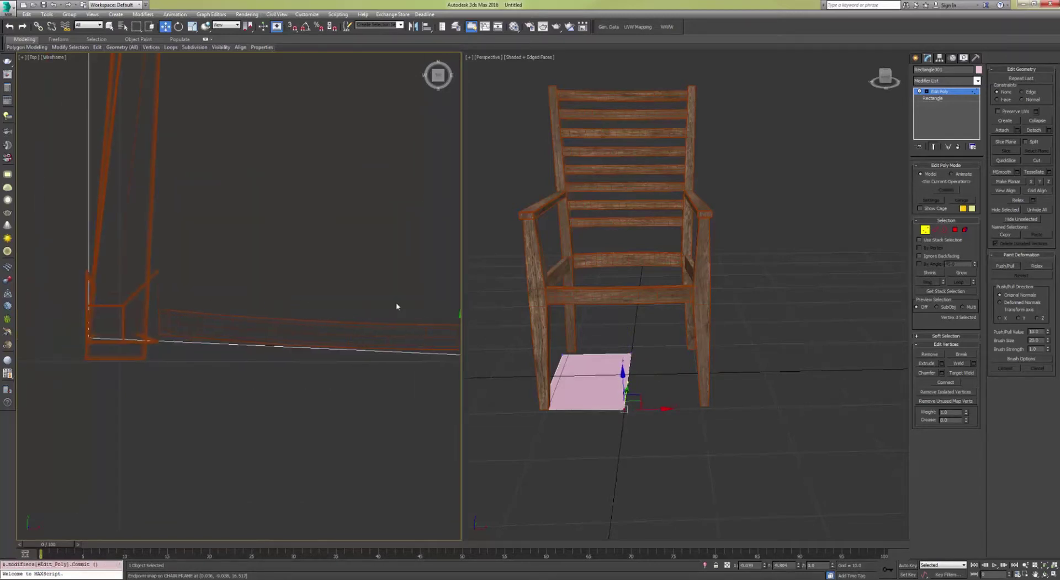
Step: Move the plane's rear outer corner vertex inward along X to line up with the rear leg
{"action": "left_click", "coordinate": [155, 327]}
{"action": "middle_click_drag", "start_coordinate": [261, 159], "coordinate": [269, 322]}
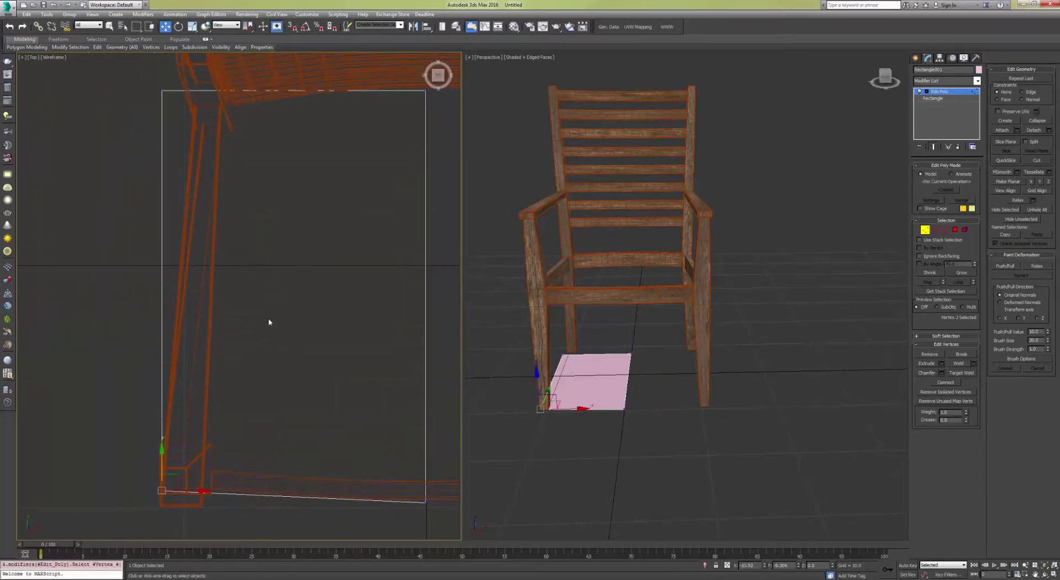
{"action": "middle_click_drag", "start_coordinate": [261, 136], "coordinate": [254, 268]}
{"action": "scroll", "coordinate": [153, 229], "scroll_direction": "up", "scroll_amount": 2}
{"action": "left_click", "coordinate": [155, 220]}
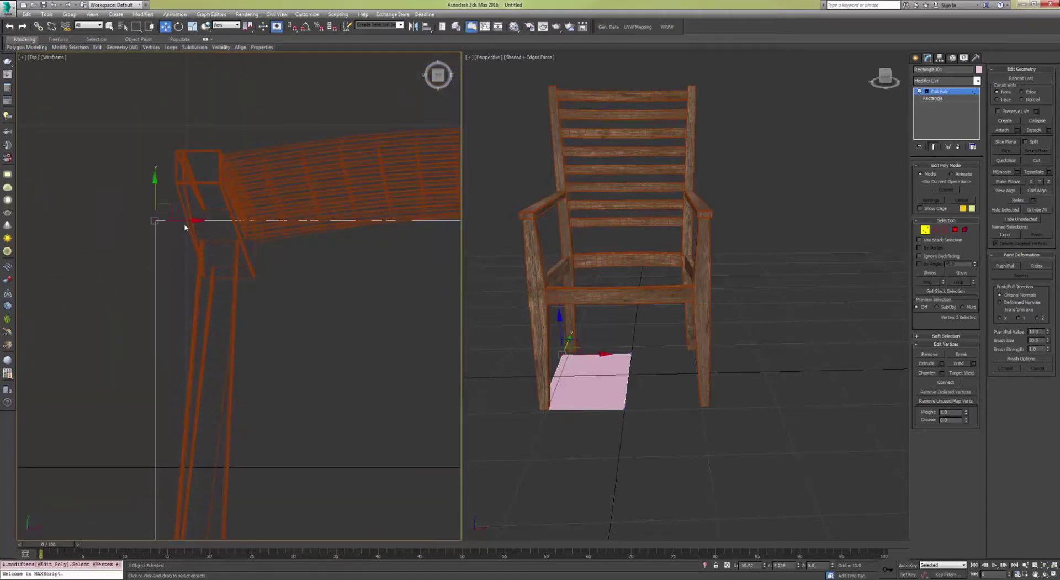
{"action": "left_click_drag", "start_coordinate": [176, 221], "coordinate": [227, 220]}
{"action": "scroll", "coordinate": [337, 245], "scroll_direction": "down", "scroll_amount": 3}
{"action": "middle_click_drag", "start_coordinate": [337, 245], "coordinate": [342, 191]}
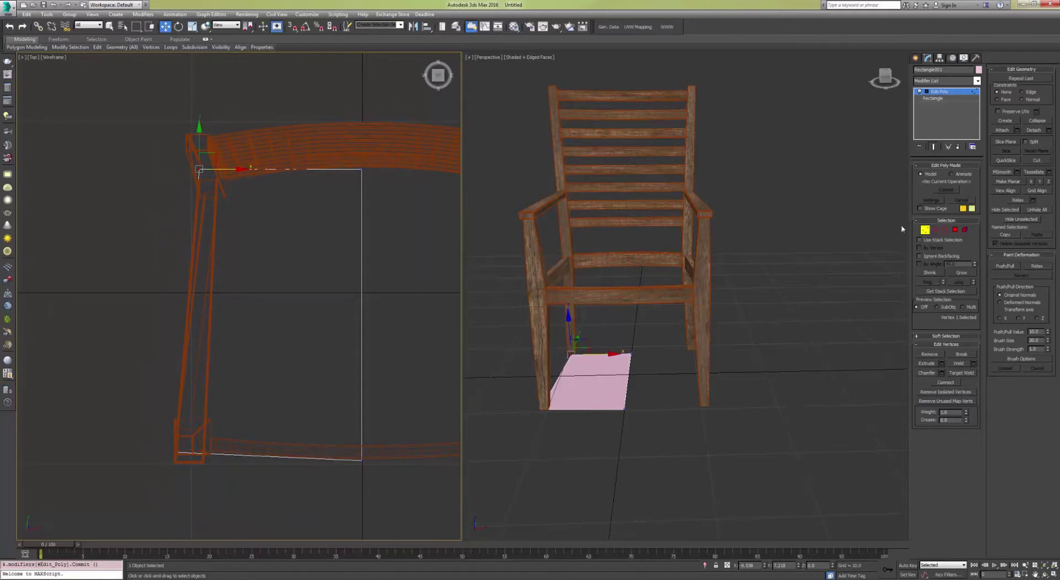
Step: Connect the half plane's outer side and centre edges with 2 segments
{"action": "left_click", "coordinate": [940, 231]}
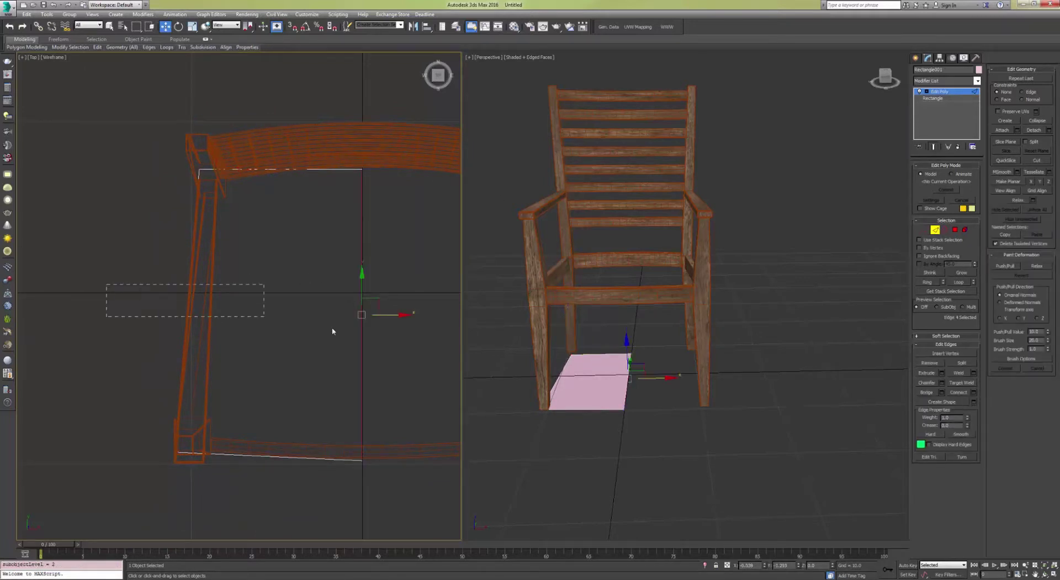
{"action": "left_click_drag", "start_coordinate": [332, 331], "coordinate": [333, 332]}
{"action": "left_click", "coordinate": [974, 394]}
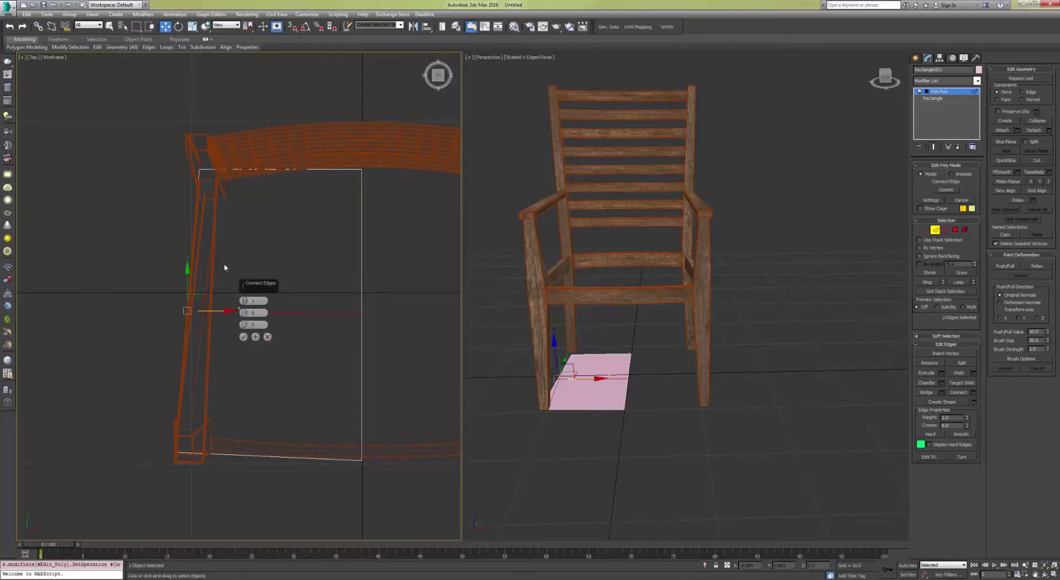
{"action": "left_click_drag", "start_coordinate": [244, 300], "coordinate": [246, 301]}
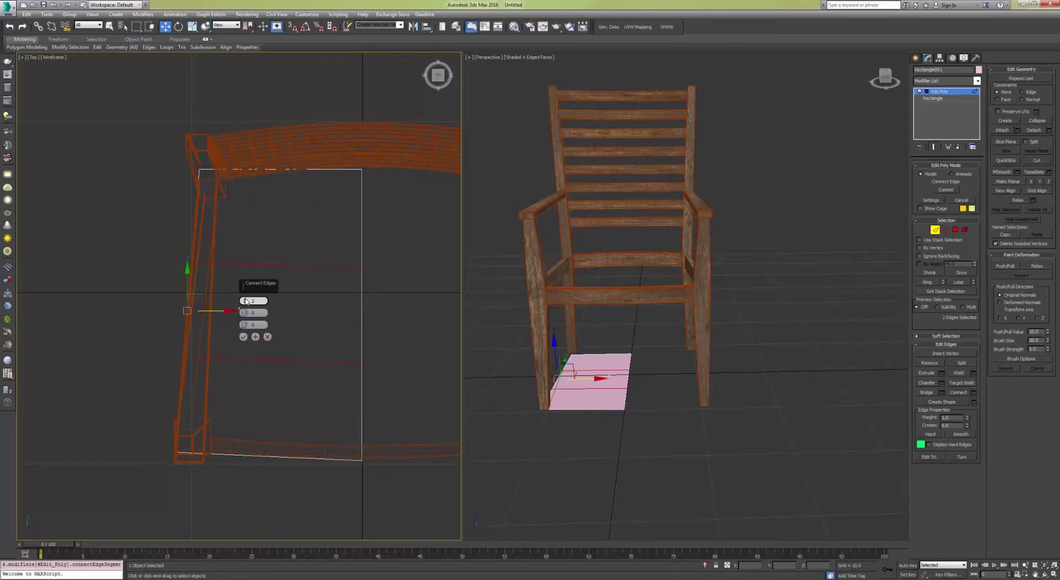
{"action": "left_click", "coordinate": [243, 336]}
Step: Raise the whole half plane vertically in the left view, snapping it to the top of the seat frame
{"action": "left_click", "coordinate": [925, 230]}
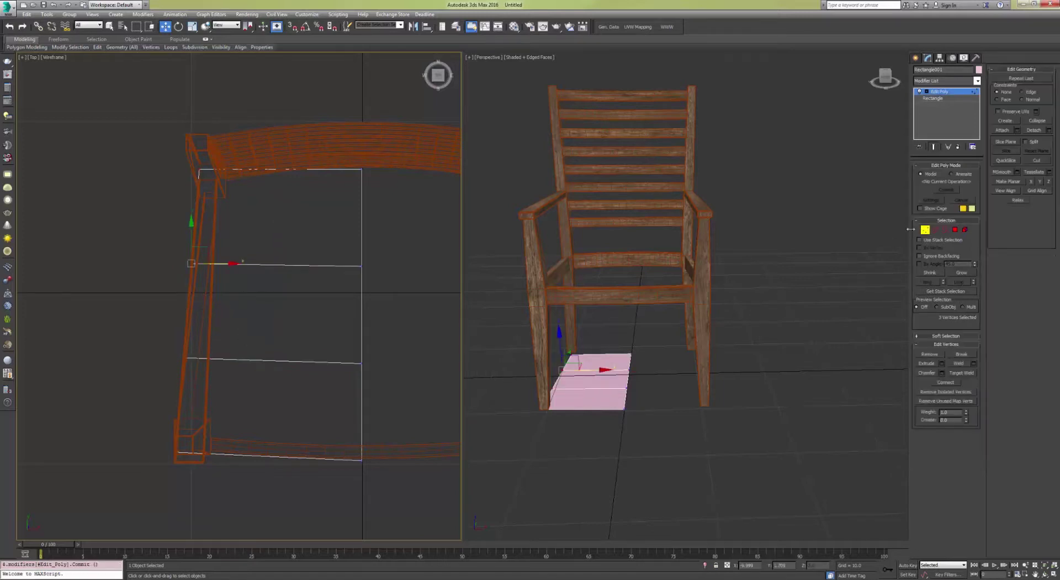
{"action": "scroll", "coordinate": [276, 309], "scroll_direction": "up", "scroll_amount": 5}
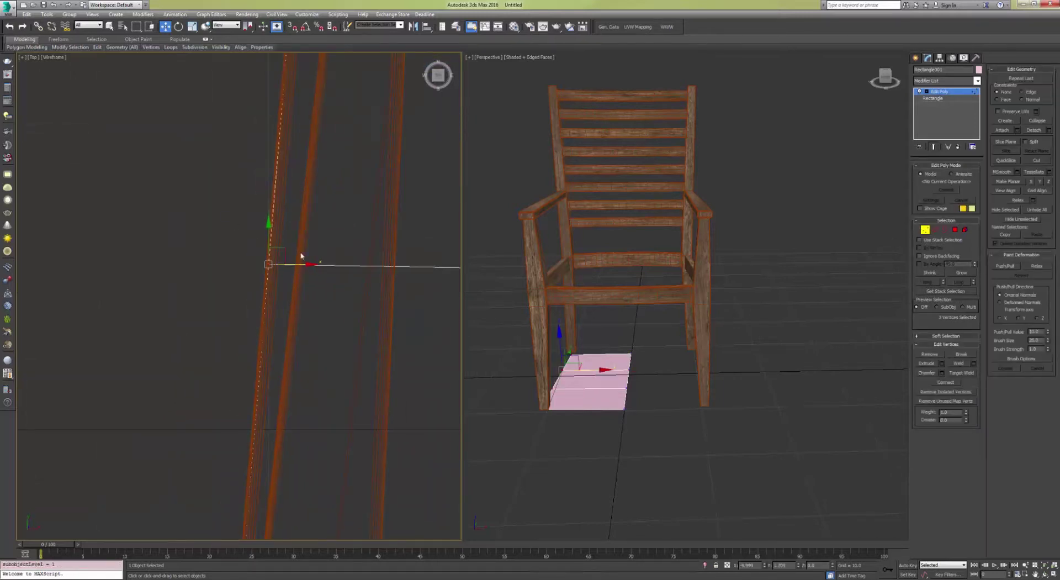
{"action": "left_click", "coordinate": [915, 58]}
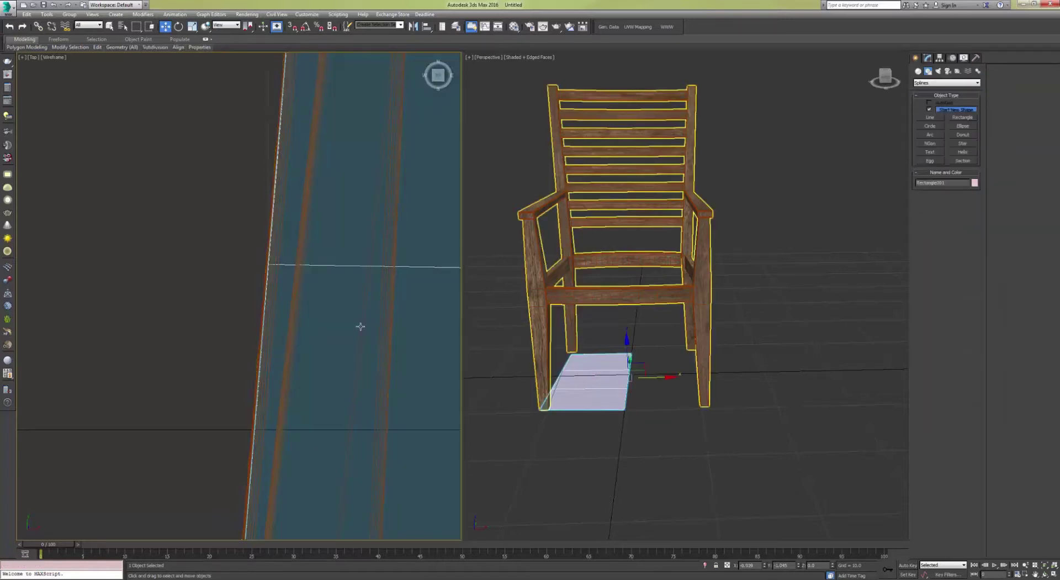
{"action": "key", "text": "l"}
{"action": "key", "text": "z"}
{"action": "scroll", "coordinate": [271, 316], "scroll_direction": "down", "scroll_amount": 4}
{"action": "scroll", "coordinate": [256, 297], "scroll_direction": "up", "scroll_amount": 5}
{"action": "key", "text": "s"}
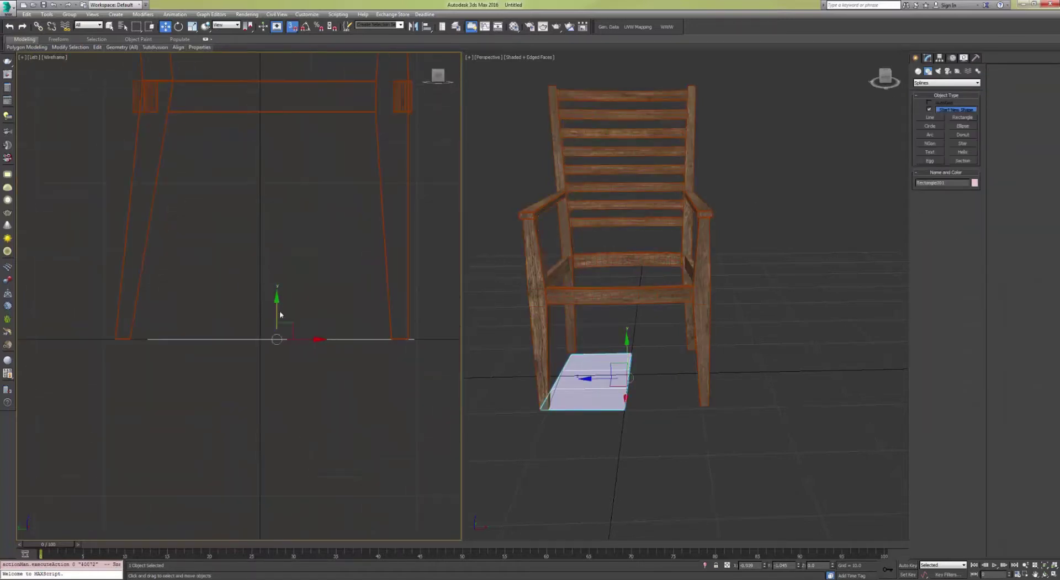
{"action": "left_click_drag", "start_coordinate": [278, 314], "coordinate": [277, 81]}
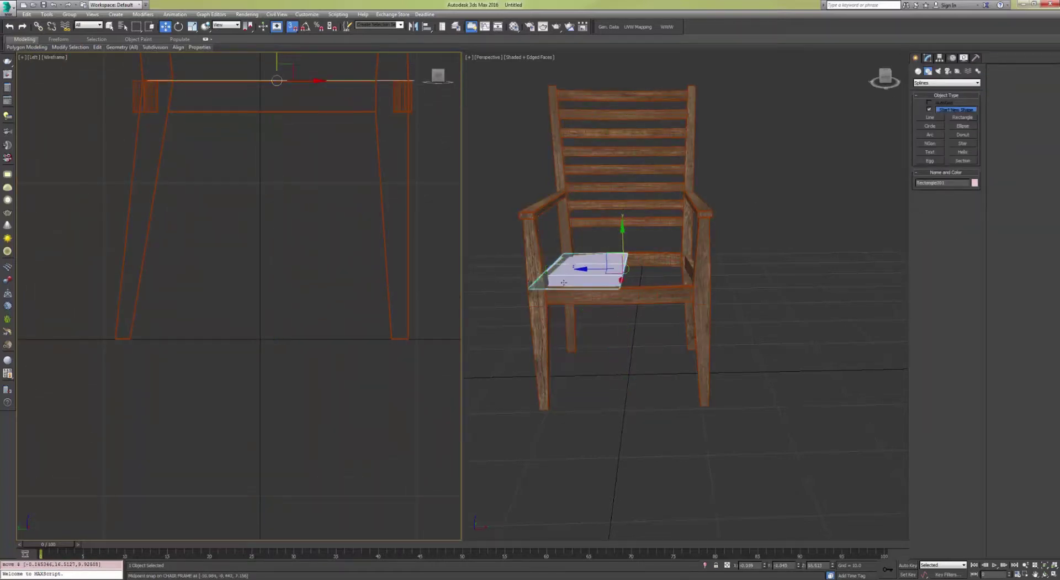
Step: Nudge the rear intermediate vertex on the half plane's outer side into line with the side rail
{"action": "scroll", "coordinate": [581, 274], "scroll_direction": "up", "scroll_amount": 5}
{"action": "middle_click_drag", "start_coordinate": [581, 273], "coordinate": [669, 269], "text": "alt"}
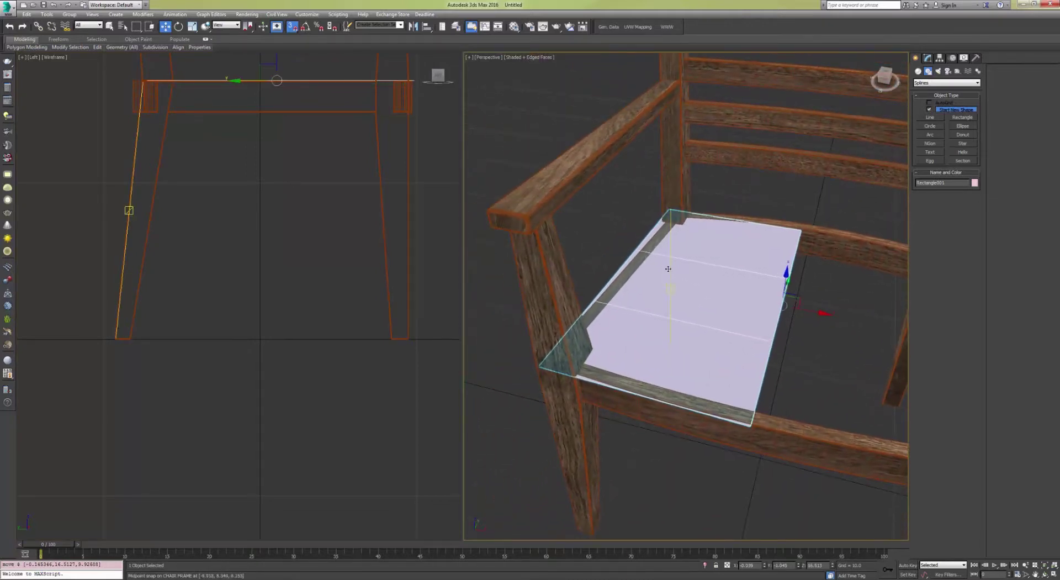
{"action": "left_click", "coordinate": [928, 58]}
{"action": "left_click", "coordinate": [925, 230]}
{"action": "scroll", "coordinate": [610, 254], "scroll_direction": "up", "scroll_amount": 5}
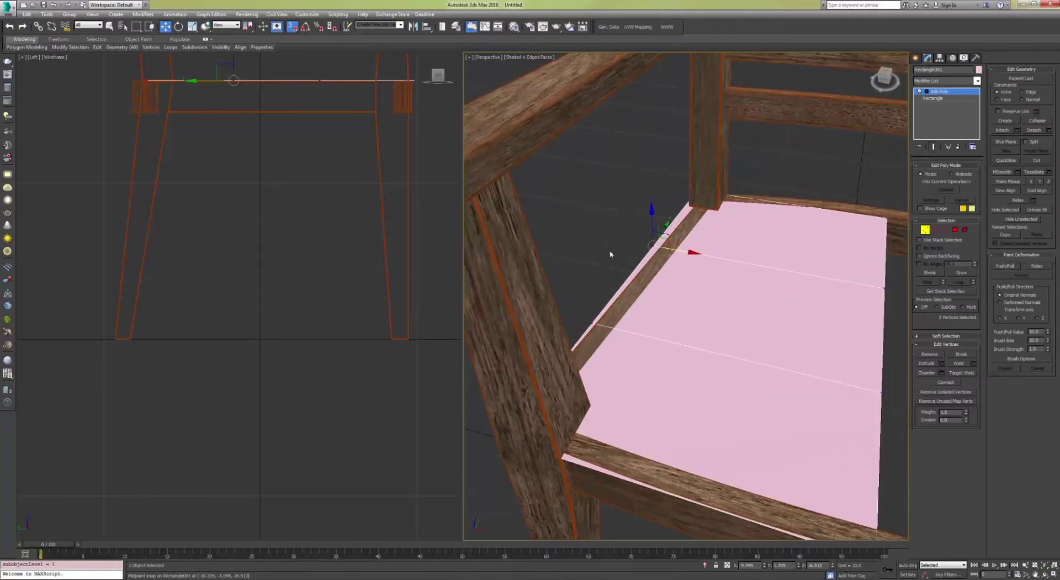
{"action": "left_click_drag", "start_coordinate": [665, 250], "coordinate": [670, 246]}
{"action": "middle_click_drag", "start_coordinate": [660, 338], "coordinate": [784, 282]}
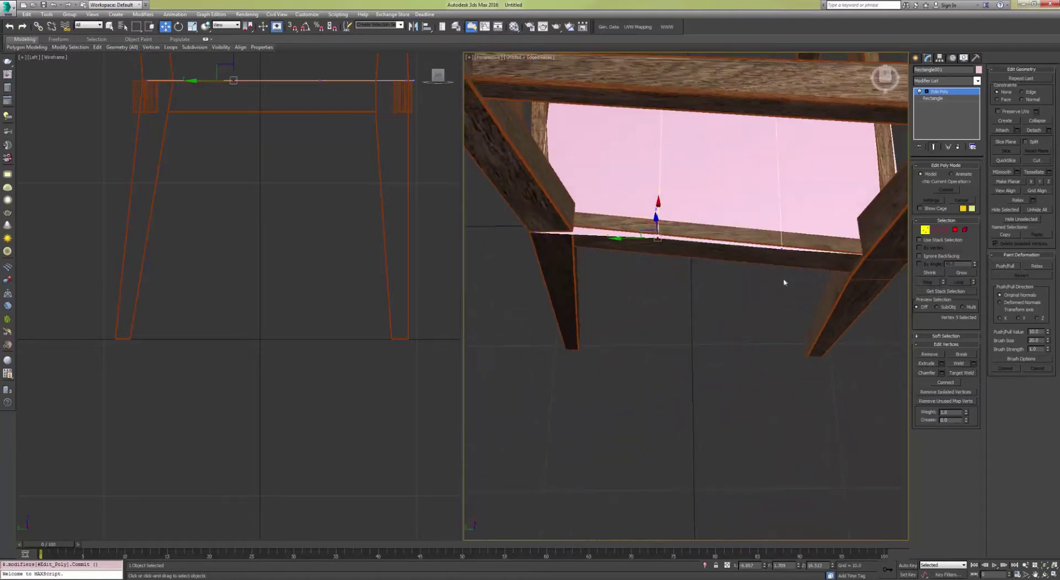
Step: In the top view, move the half plane's front outer corner vertex outward along X just past the front leg
{"action": "right_click", "coordinate": [133, 239]}
{"action": "key", "text": "t"}
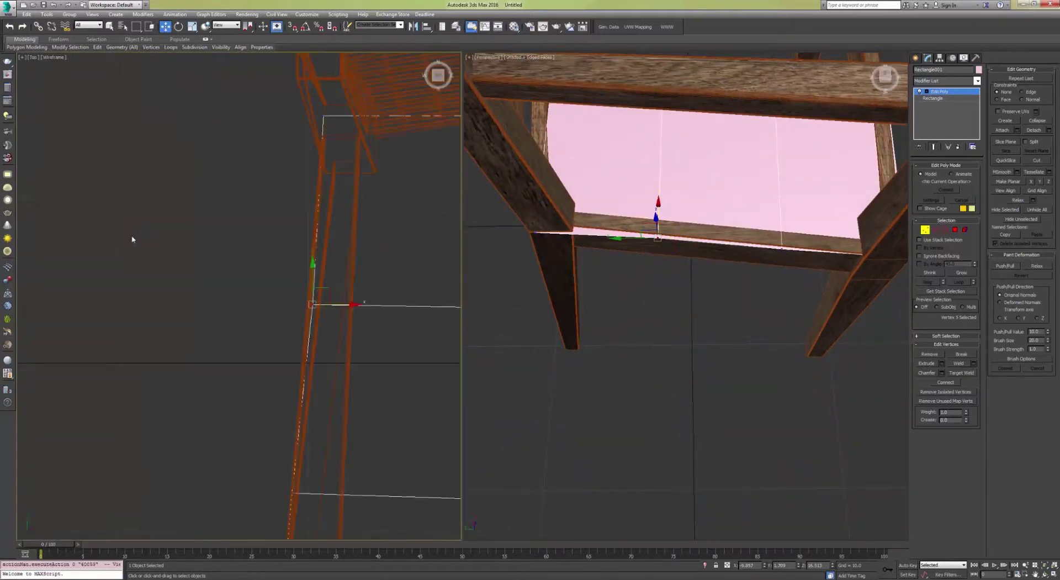
{"action": "key", "text": "z"}
{"action": "scroll", "coordinate": [276, 180], "scroll_direction": "down", "scroll_amount": 5}
{"action": "scroll", "coordinate": [259, 352], "scroll_direction": "up", "scroll_amount": 5}
{"action": "left_click", "coordinate": [249, 380]}
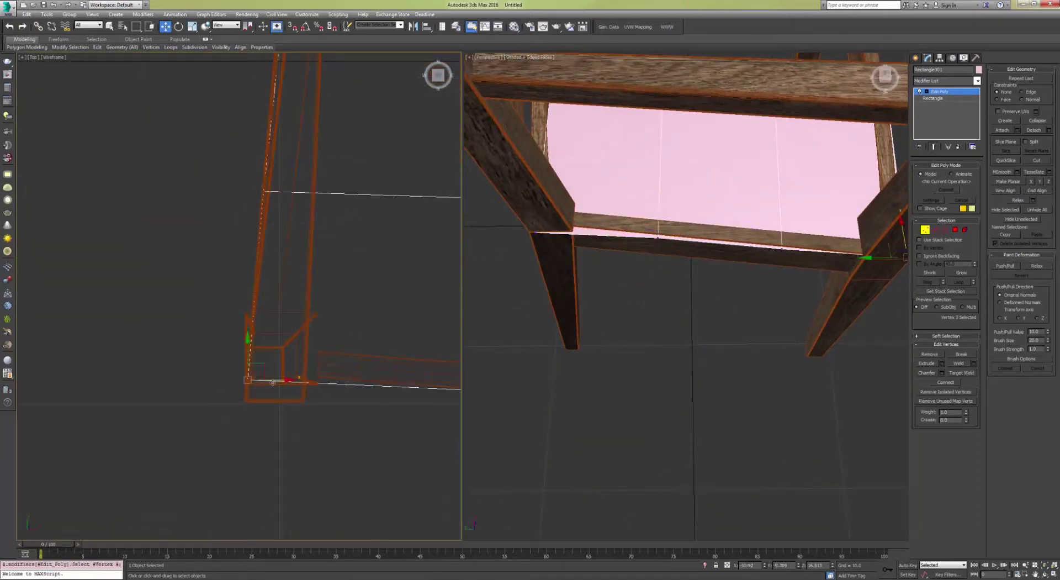
{"action": "scroll", "coordinate": [274, 382], "scroll_direction": "up", "scroll_amount": 3}
{"action": "left_click_drag", "start_coordinate": [256, 378], "coordinate": [248, 377]}
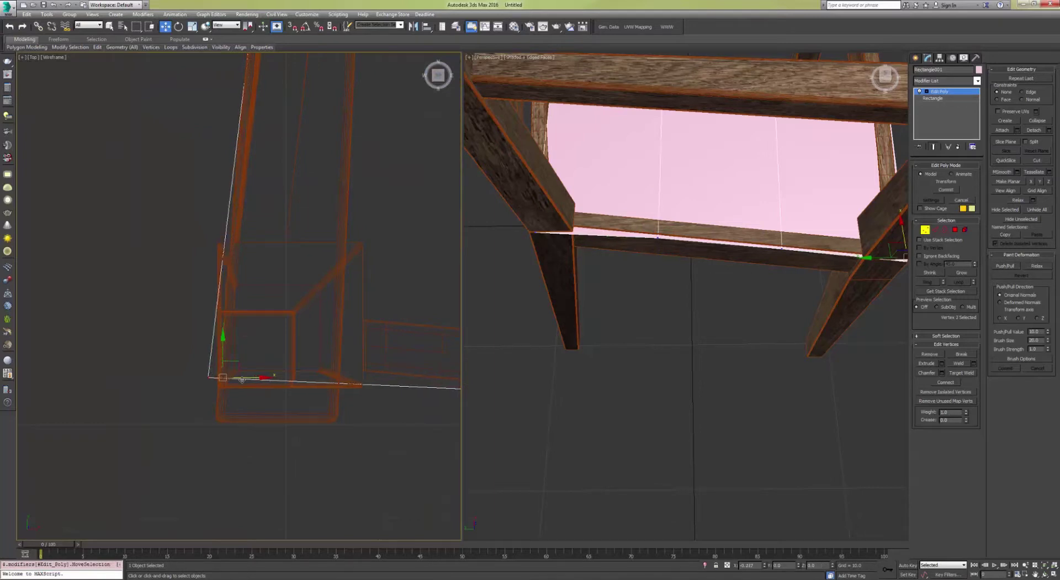
{"action": "scroll", "coordinate": [247, 376], "scroll_direction": "down", "scroll_amount": 3}
{"action": "scroll", "coordinate": [246, 341], "scroll_direction": "down", "scroll_amount": 2}
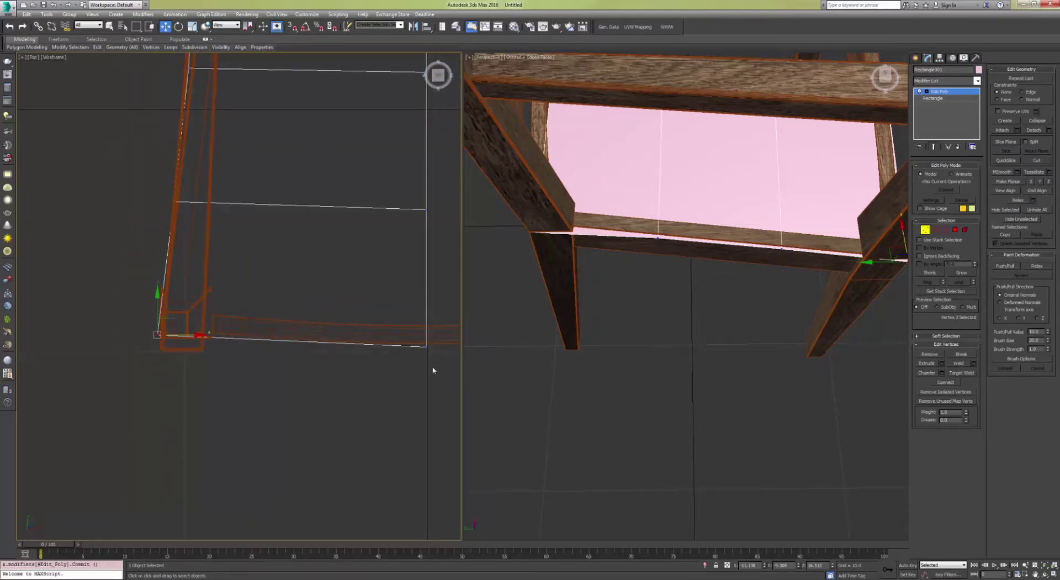
Step: Check the front centre vertex against the front rail and move the rear centre vertex backward along Y onto the rear rail
{"action": "left_click_drag", "start_coordinate": [286, 347], "coordinate": [285, 346]}
{"action": "middle_click_drag", "start_coordinate": [679, 298], "coordinate": [724, 294], "text": "alt"}
{"action": "middle_click_drag", "start_coordinate": [754, 198], "coordinate": [766, 266]}
{"action": "scroll", "coordinate": [773, 247], "scroll_direction": "up", "scroll_amount": 2}
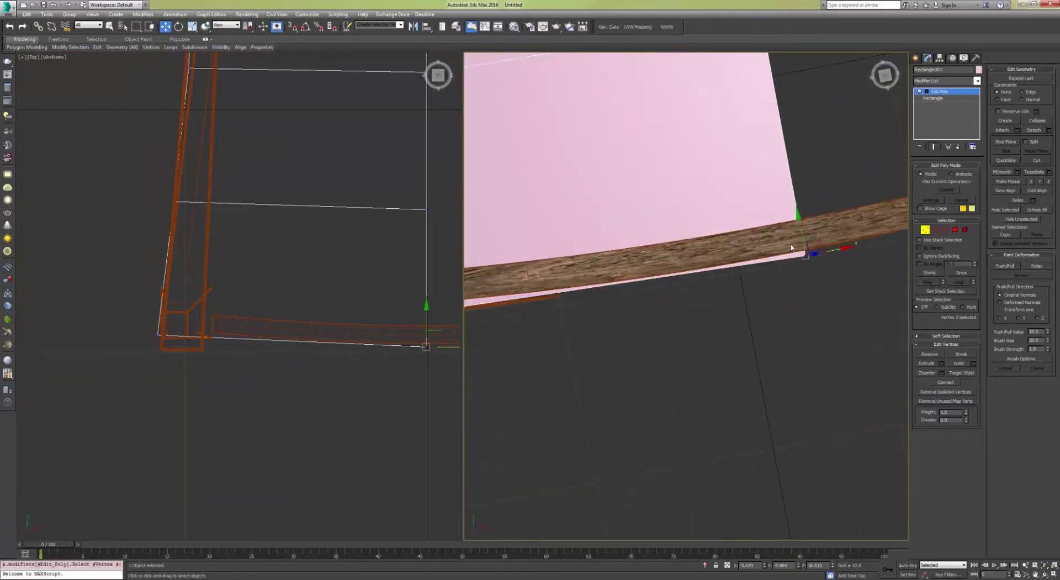
{"action": "scroll", "coordinate": [665, 203], "scroll_direction": "down", "scroll_amount": 3}
{"action": "middle_click_drag", "start_coordinate": [665, 203], "coordinate": [706, 287]}
{"action": "scroll", "coordinate": [732, 202], "scroll_direction": "up", "scroll_amount": 3}
{"action": "left_click", "coordinate": [731, 217]}
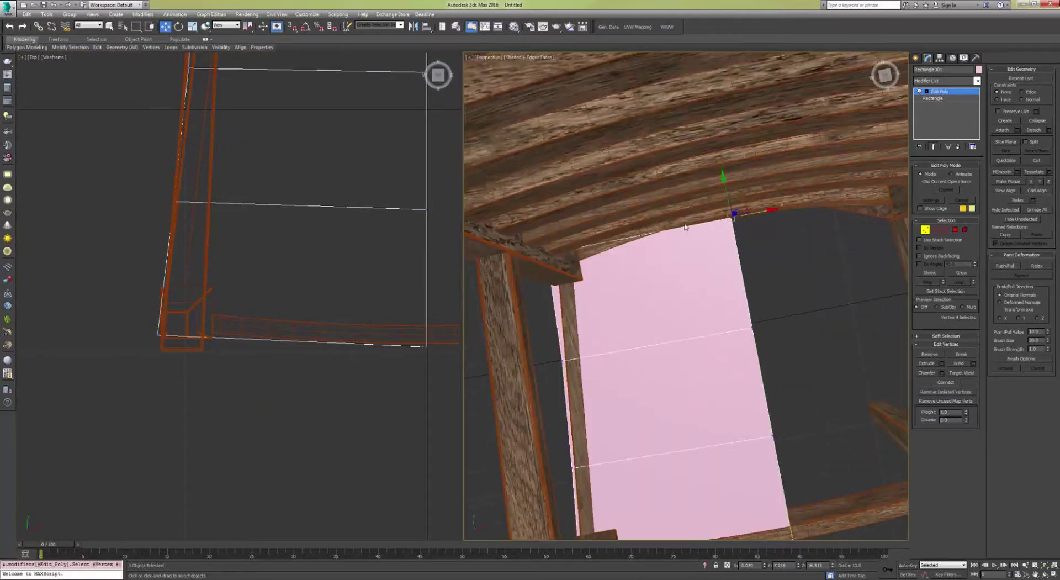
{"action": "middle_click_drag", "start_coordinate": [685, 220], "coordinate": [741, 191], "text": "alt"}
{"action": "scroll", "coordinate": [703, 247], "scroll_direction": "up", "scroll_amount": 5}
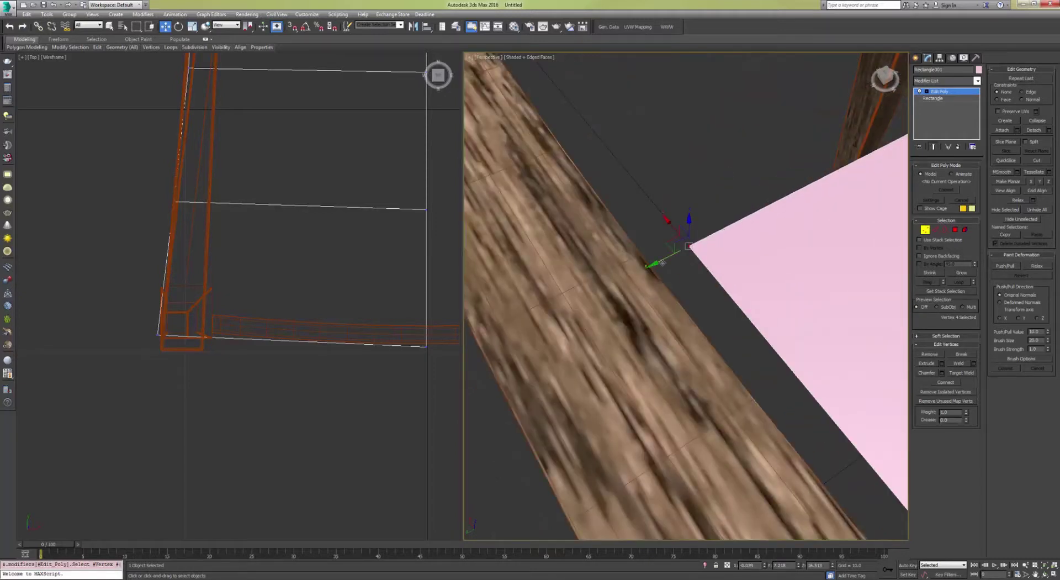
{"action": "scroll", "coordinate": [663, 263], "scroll_direction": "down", "scroll_amount": 3}
{"action": "left_click_drag", "start_coordinate": [650, 269], "coordinate": [602, 294]}
{"action": "scroll", "coordinate": [611, 271], "scroll_direction": "down", "scroll_amount": 8}
{"action": "mouse_move", "coordinate": [610, 270]}
{"action": "middle_mouse_down", "text": "alt"}
{"action": "mouse_move", "coordinate": [629, 280]}
{"action": "mouse_move", "coordinate": [613, 271]}
{"action": "middle_mouse_up", "text": "alt"}
{"action": "scroll", "coordinate": [613, 271], "scroll_direction": "up", "scroll_amount": 3}
{"action": "middle_click_drag", "start_coordinate": [557, 342], "coordinate": [576, 296]}
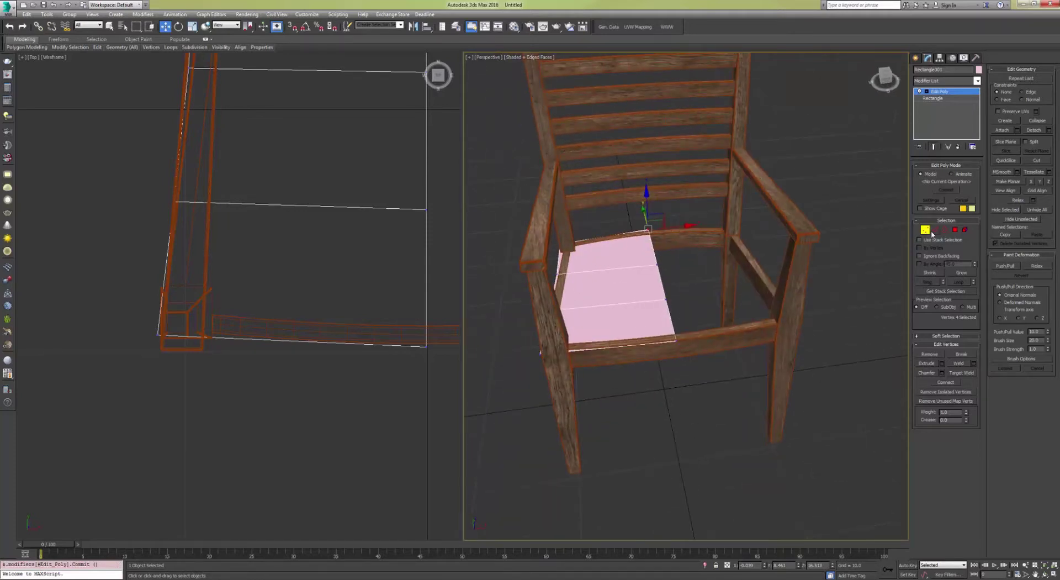
Step: Connect the half plane's crosswise edges with 2 segments to add two front-to-back loops
{"action": "left_click", "coordinate": [935, 230]}
{"action": "left_click_drag", "start_coordinate": [606, 206], "coordinate": [605, 206]}
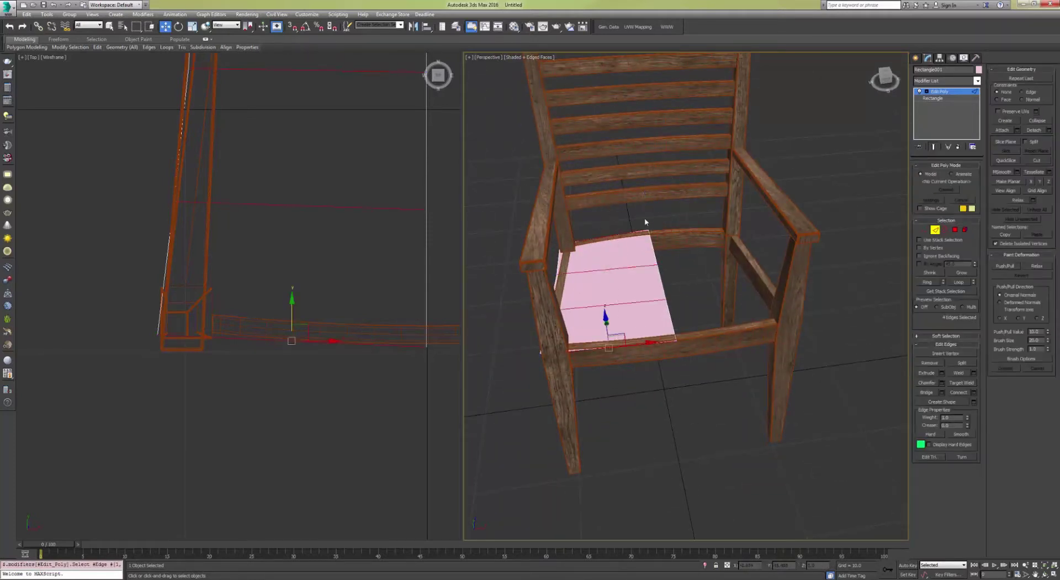
{"action": "left_click", "coordinate": [974, 394]}
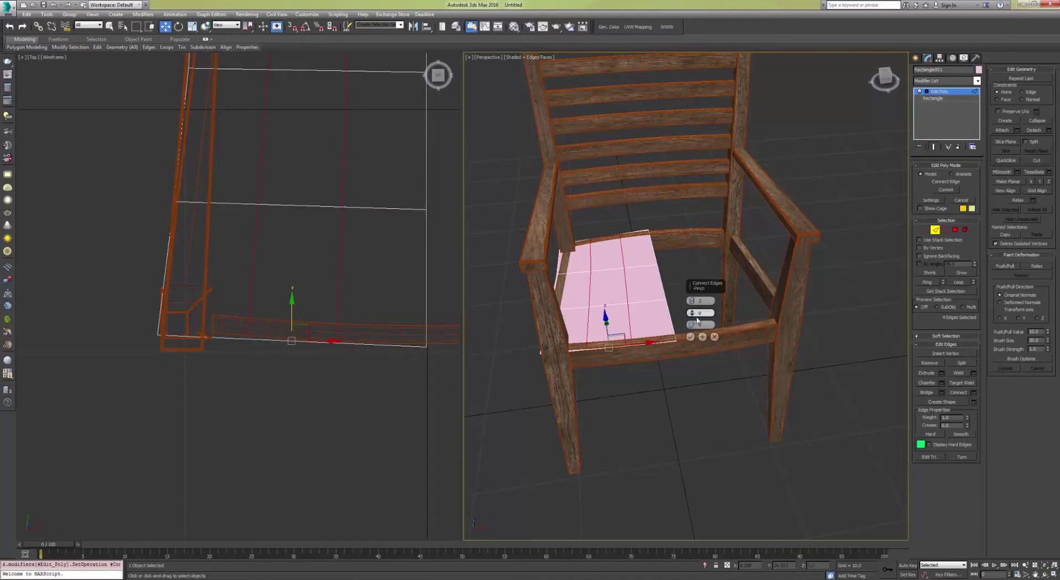
{"action": "left_click", "coordinate": [693, 337]}
Step: Move the front edge's two intermediate vertices and its centre vertex forward along Y to follow the front rail's curve
{"action": "left_click", "coordinate": [925, 231]}
{"action": "middle_click_drag", "start_coordinate": [309, 324], "coordinate": [313, 326]}
{"action": "left_click", "coordinate": [340, 344]}
{"action": "scroll", "coordinate": [348, 352], "scroll_direction": "up", "scroll_amount": 4}
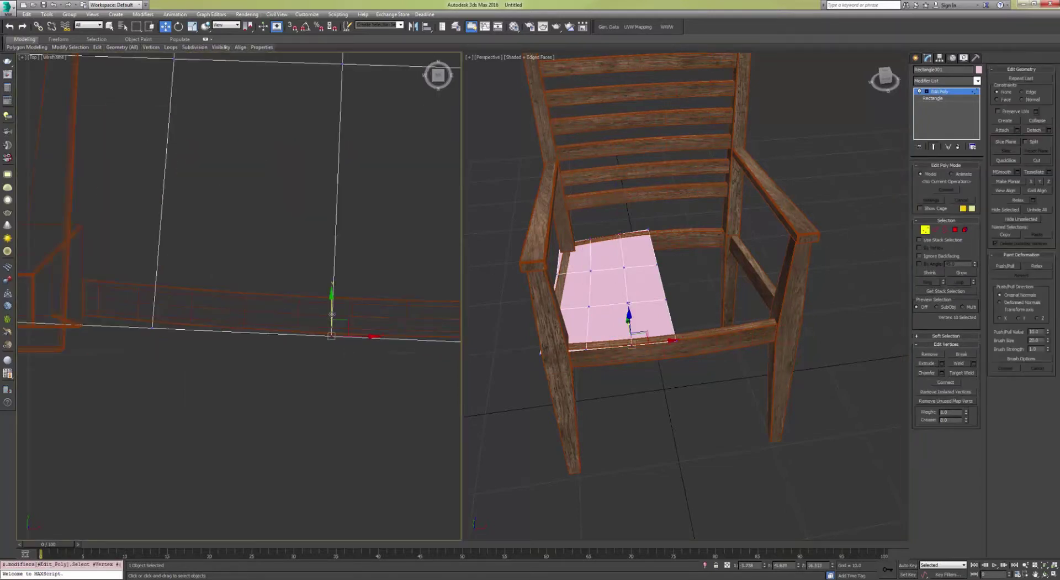
{"action": "left_click_drag", "start_coordinate": [332, 314], "coordinate": [332, 322]}
{"action": "scroll", "coordinate": [345, 323], "scroll_direction": "down", "scroll_amount": 2}
{"action": "middle_click_drag", "start_coordinate": [364, 320], "coordinate": [324, 302]}
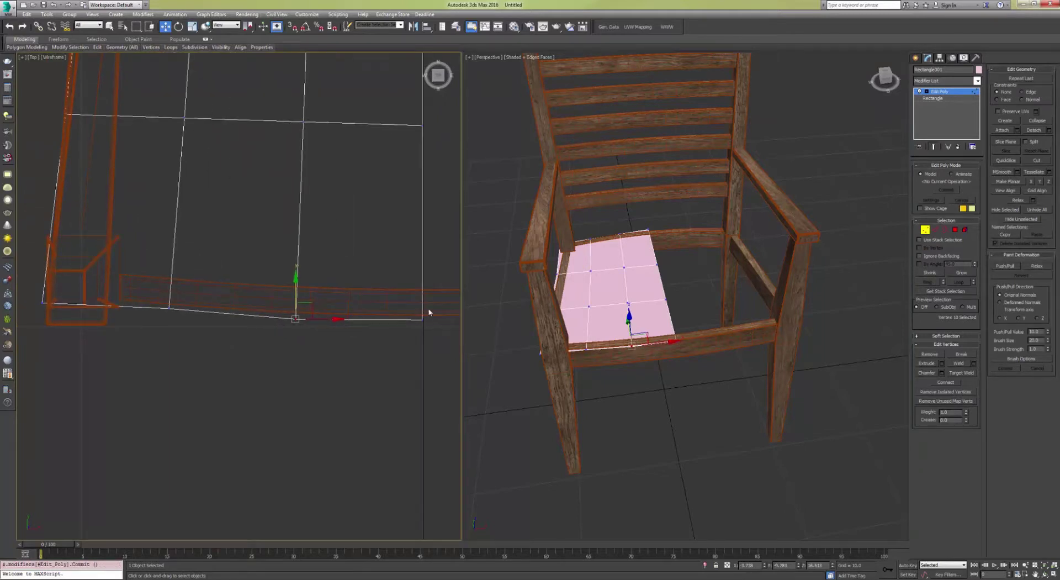
{"action": "left_click_drag", "start_coordinate": [432, 329], "coordinate": [432, 330]}
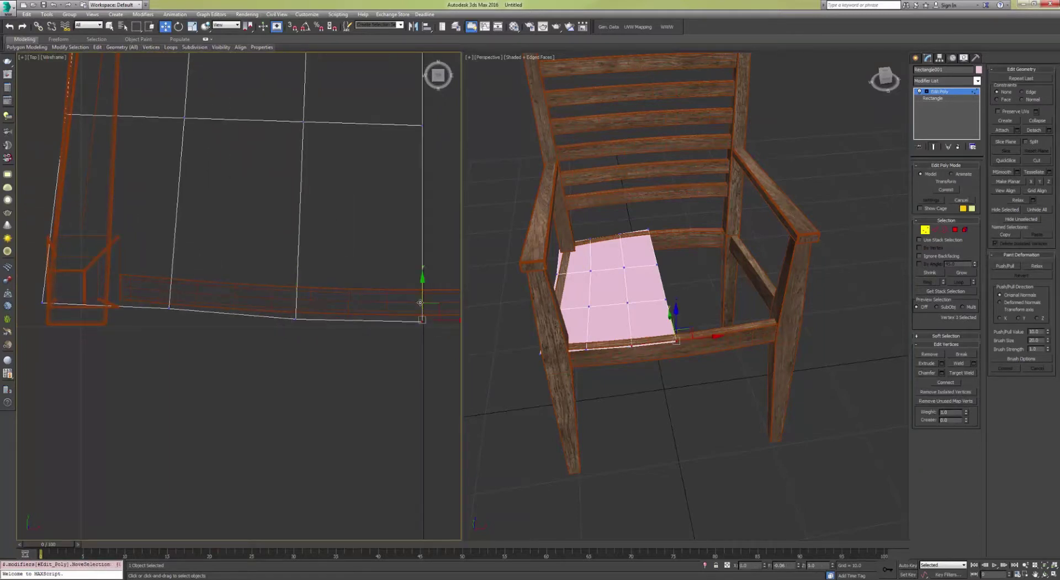
{"action": "left_click", "coordinate": [169, 308]}
{"action": "left_click_drag", "start_coordinate": [170, 288], "coordinate": [170, 294]}
Step: Move the two intermediate vertices on the half plane's outer side outward along X beyond the side rail
{"action": "scroll", "coordinate": [215, 202], "scroll_direction": "down", "scroll_amount": 4}
{"action": "middle_click_drag", "start_coordinate": [226, 159], "coordinate": [248, 222]}
{"action": "scroll", "coordinate": [181, 247], "scroll_direction": "up", "scroll_amount": 4}
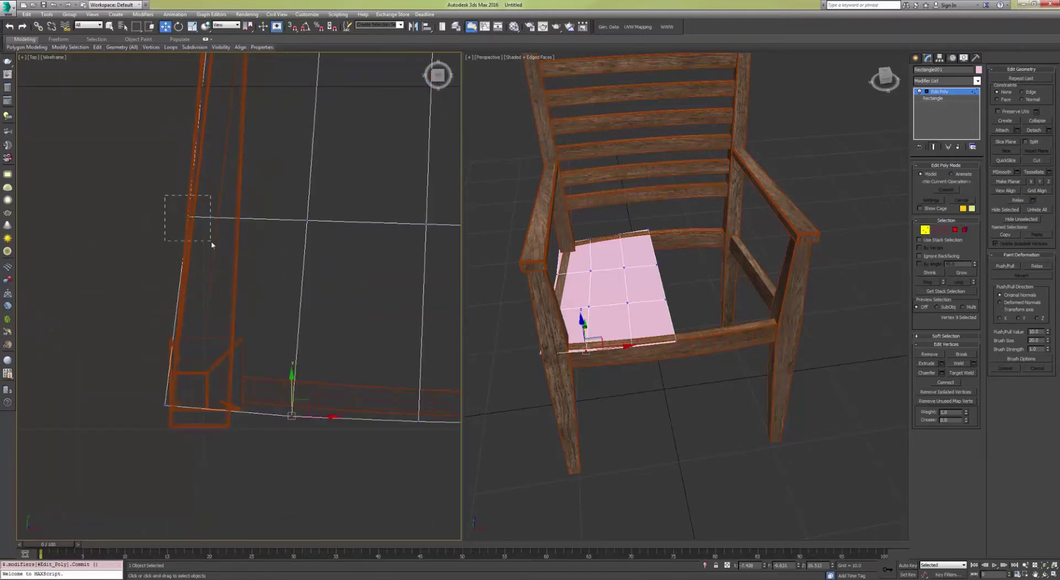
{"action": "left_click_drag", "start_coordinate": [213, 244], "coordinate": [212, 243]}
{"action": "scroll", "coordinate": [197, 218], "scroll_direction": "up", "scroll_amount": 3}
{"action": "middle_click_drag", "start_coordinate": [602, 260], "coordinate": [631, 334], "text": "alt"}
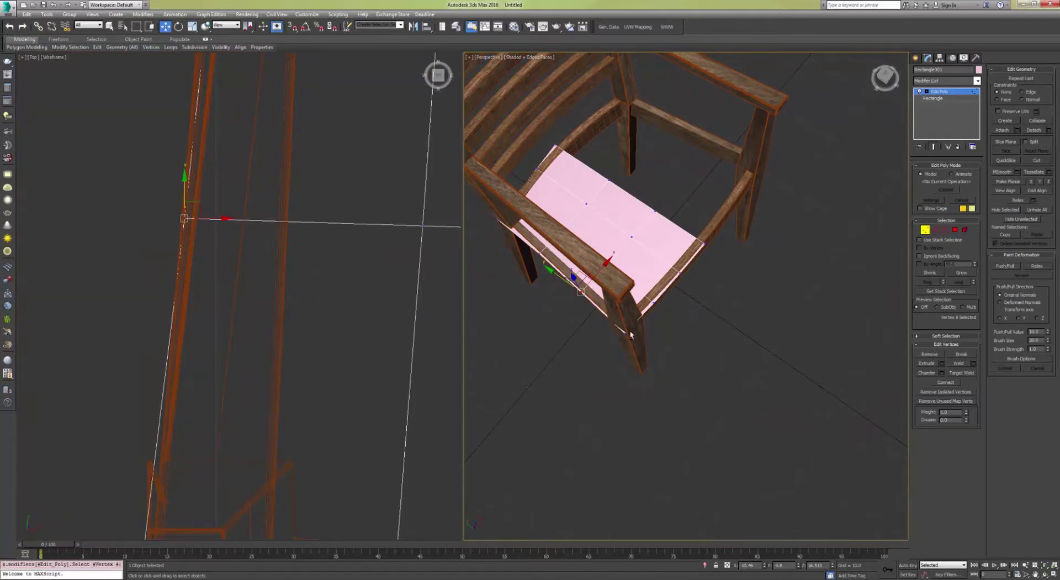
{"action": "scroll", "coordinate": [216, 204], "scroll_direction": "down", "scroll_amount": 4}
{"action": "scroll", "coordinate": [177, 154], "scroll_direction": "up", "scroll_amount": 1}
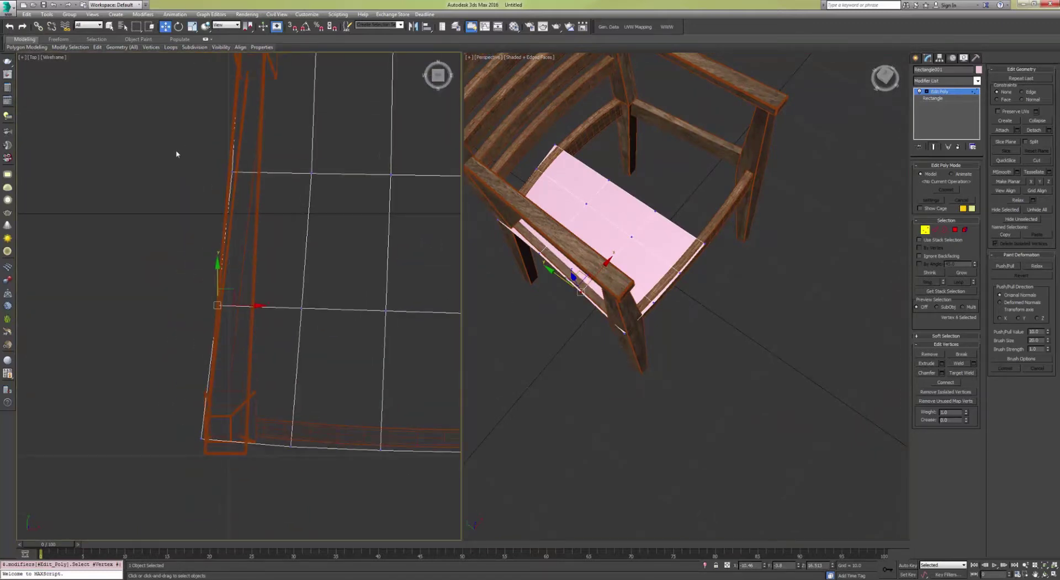
{"action": "left_click_drag", "start_coordinate": [178, 154], "coordinate": [256, 326]}
{"action": "left_click_drag", "start_coordinate": [255, 238], "coordinate": [247, 238]}
Step: Move the rear edge's two intermediate vertices backward along Y to follow the curve of the rear rail
{"action": "middle_click_drag", "start_coordinate": [574, 257], "coordinate": [637, 225], "text": "alt"}
{"action": "scroll", "coordinate": [638, 225], "scroll_direction": "up", "scroll_amount": 5}
{"action": "scroll", "coordinate": [593, 227], "scroll_direction": "down", "scroll_amount": 4}
{"action": "left_click", "coordinate": [593, 226]}
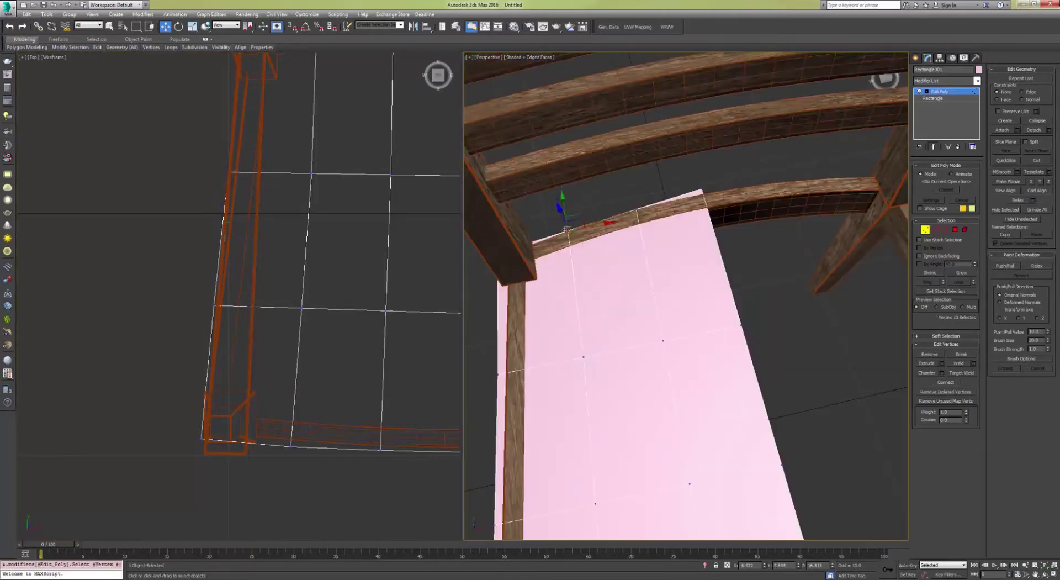
{"action": "scroll", "coordinate": [593, 227], "scroll_direction": "up", "scroll_amount": 4}
{"action": "key", "text": "z"}
{"action": "scroll", "coordinate": [703, 277], "scroll_direction": "down", "scroll_amount": 6}
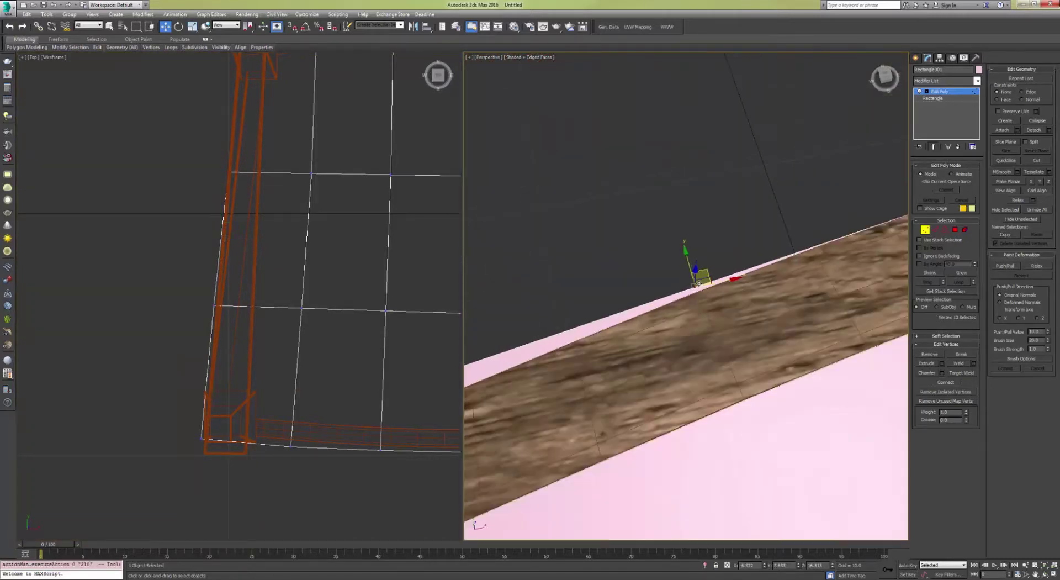
{"action": "middle_click_drag", "start_coordinate": [737, 286], "coordinate": [662, 247]}
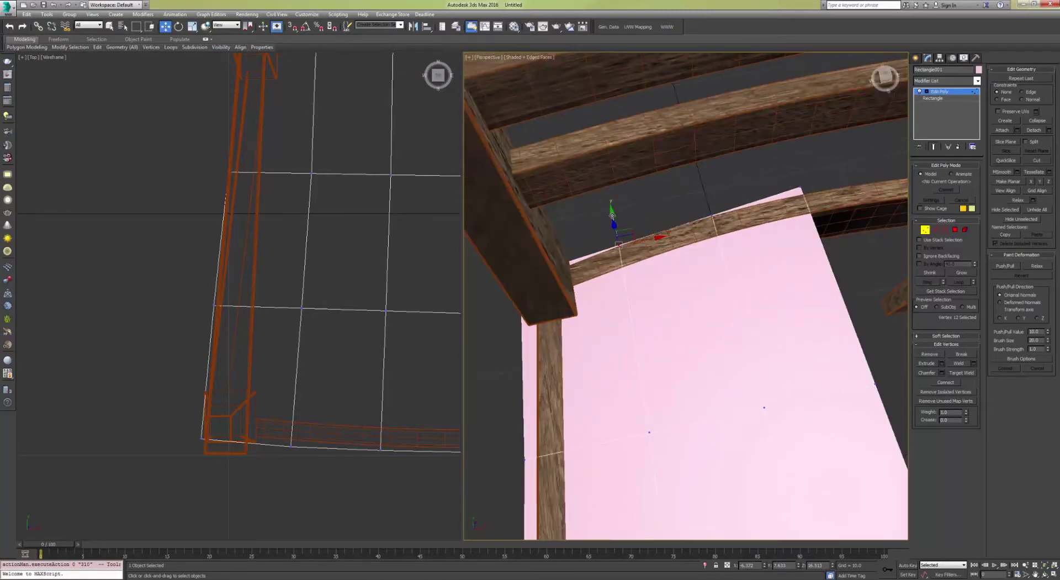
{"action": "left_click_drag", "start_coordinate": [612, 215], "coordinate": [611, 211]}
{"action": "left_click", "coordinate": [712, 215]}
{"action": "left_click_drag", "start_coordinate": [703, 188], "coordinate": [701, 184]}
{"action": "scroll", "coordinate": [691, 198], "scroll_direction": "down", "scroll_amount": 3}
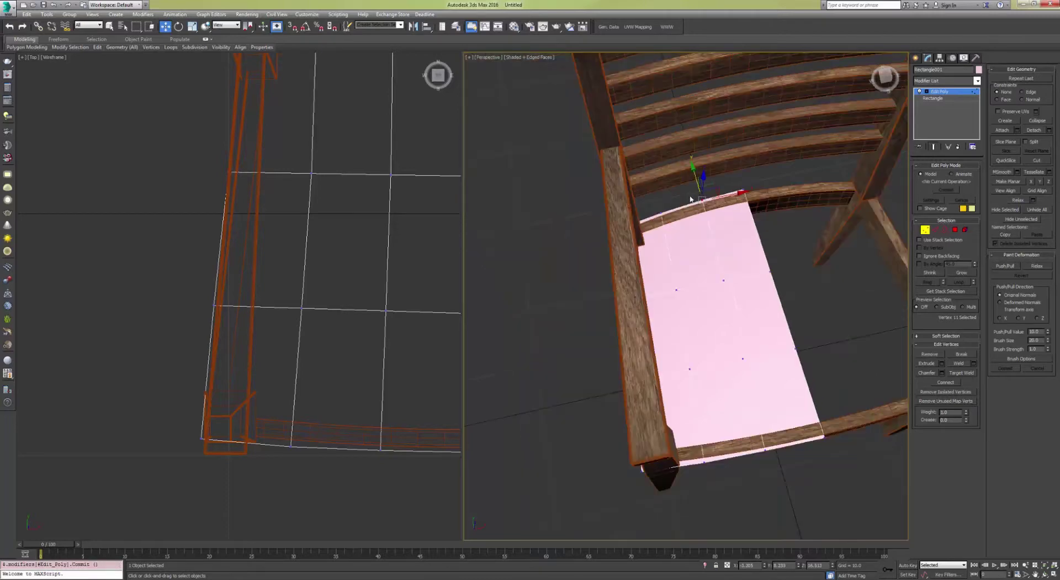
{"action": "scroll", "coordinate": [709, 248], "scroll_direction": "down", "scroll_amount": 2}
{"action": "middle_click_drag", "start_coordinate": [750, 293], "coordinate": [713, 299], "text": "alt"}
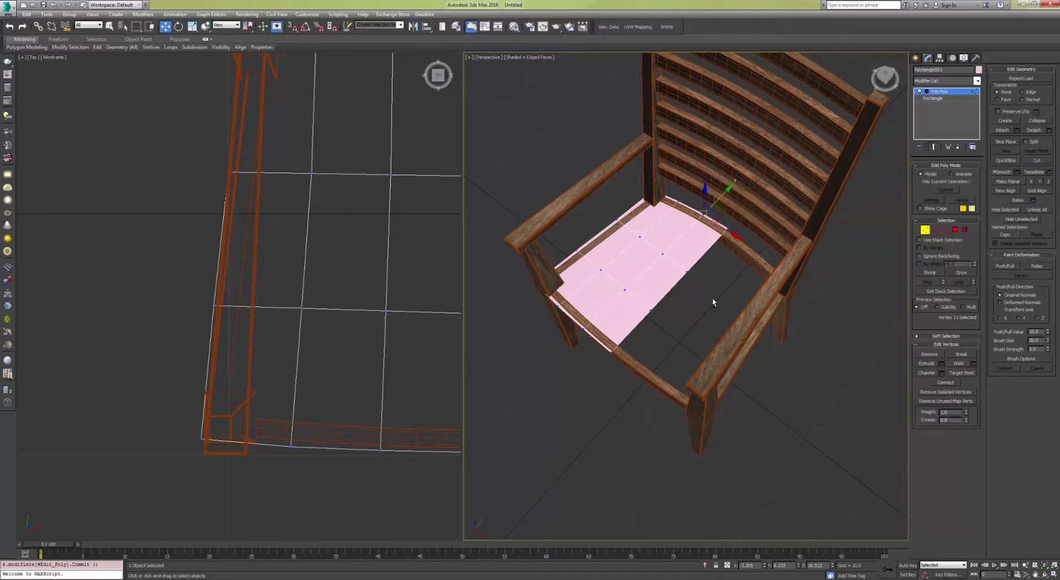
{"action": "middle_click_drag", "start_coordinate": [713, 297], "coordinate": [726, 298], "text": "alt"}
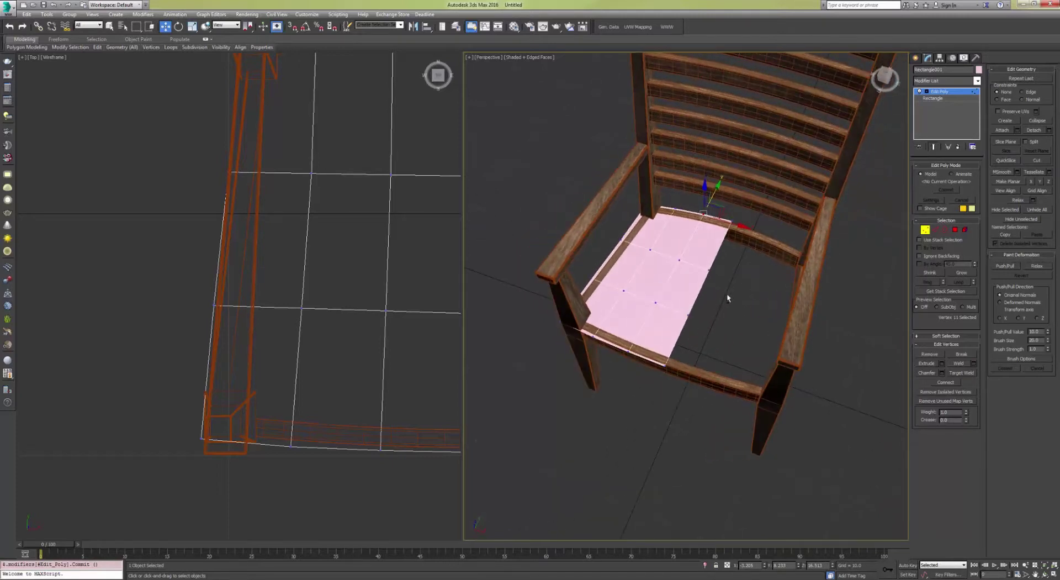
Step: Connect the front row's front-to-back edges with 1 segment to add a crosswise loop behind the front rail
{"action": "left_click", "coordinate": [938, 230]}
{"action": "scroll", "coordinate": [637, 299], "scroll_direction": "up", "scroll_amount": 3}
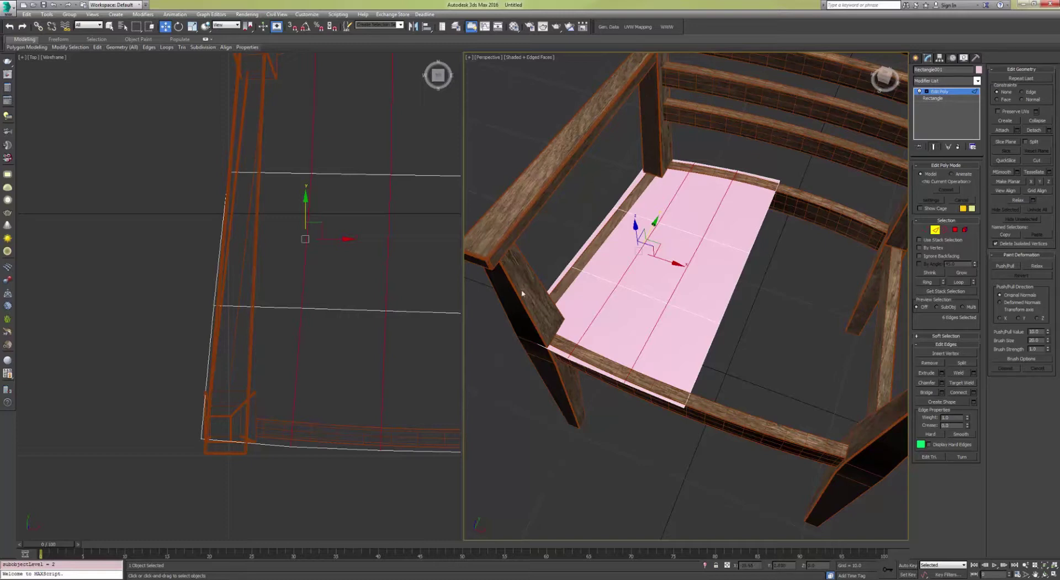
{"action": "middle_click_drag", "start_coordinate": [560, 298], "coordinate": [597, 290]}
{"action": "middle_click_drag", "start_coordinate": [247, 298], "coordinate": [210, 255]}
{"action": "scroll", "coordinate": [210, 255], "scroll_direction": "down", "scroll_amount": 2}
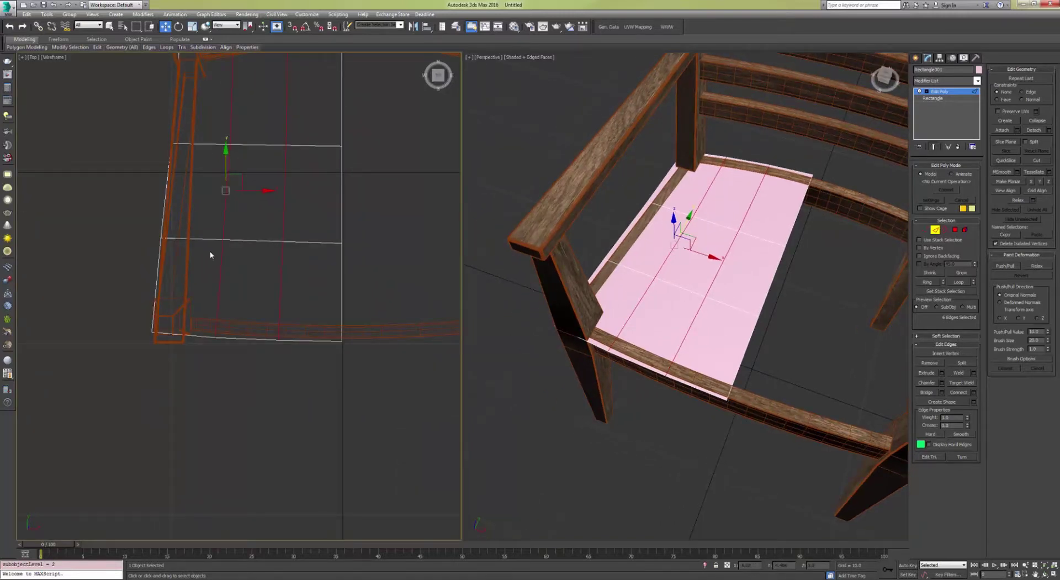
{"action": "left_click_drag", "start_coordinate": [88, 274], "coordinate": [88, 275]}
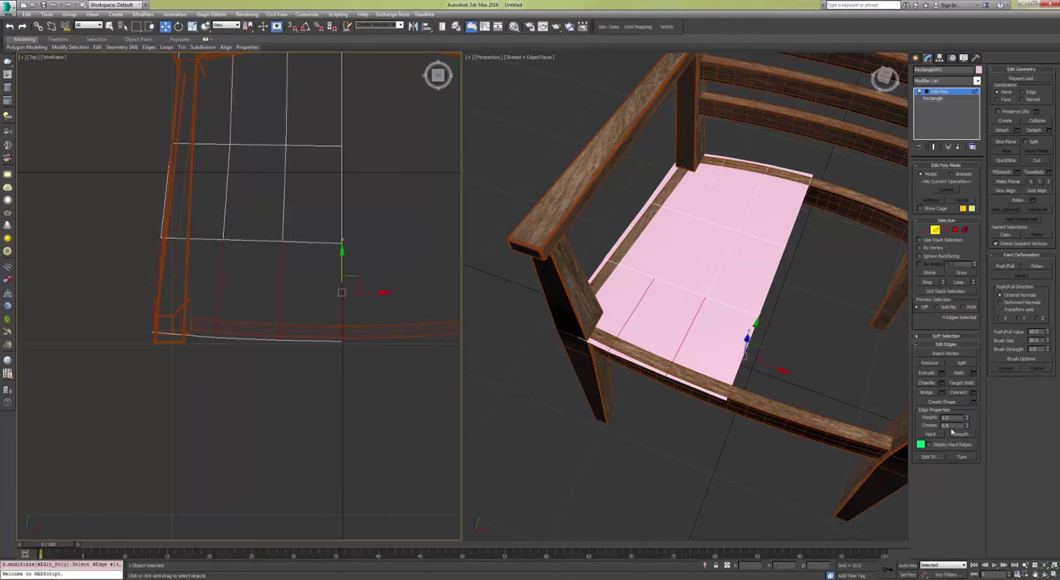
{"action": "left_click", "coordinate": [974, 393]}
{"action": "left_click", "coordinate": [246, 304]}
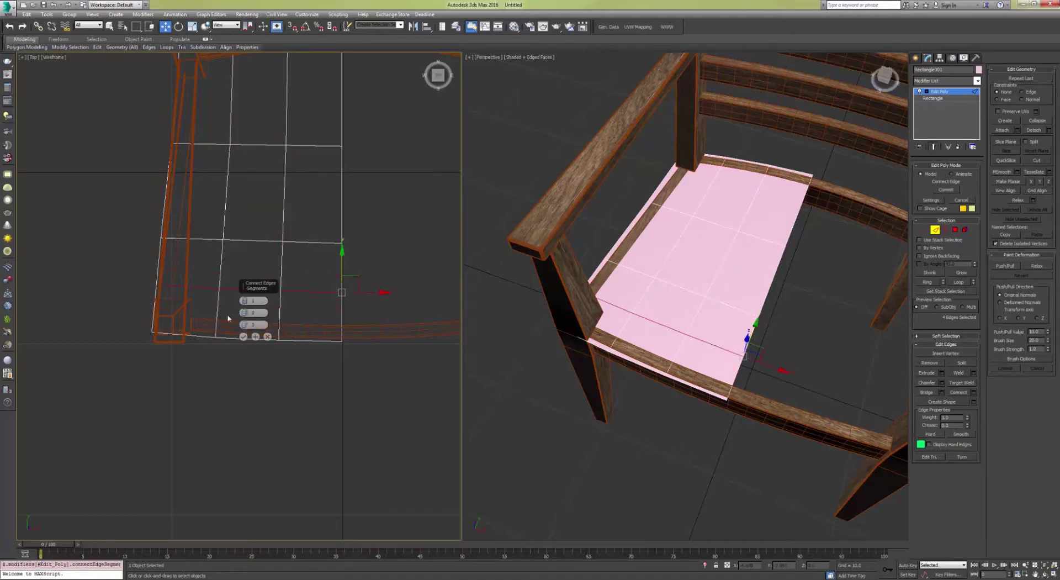
{"action": "left_click", "coordinate": [243, 336]}
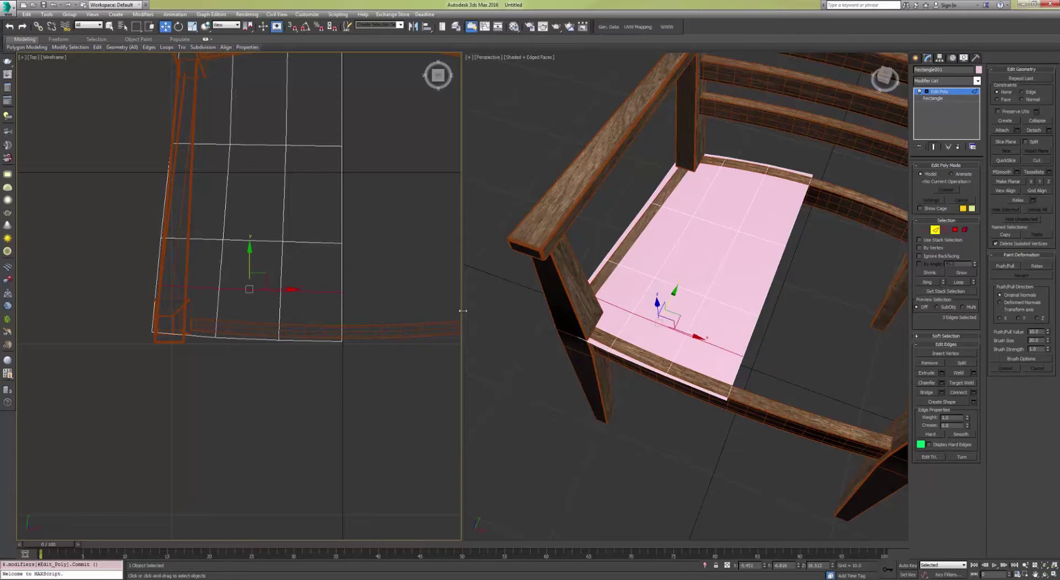
Step: With the Edge constraint on, slide the front loop's outer vertex along the plane's side edge to the back of the front leg
{"action": "left_click", "coordinate": [926, 231]}
{"action": "scroll", "coordinate": [172, 293], "scroll_direction": "up", "scroll_amount": 3}
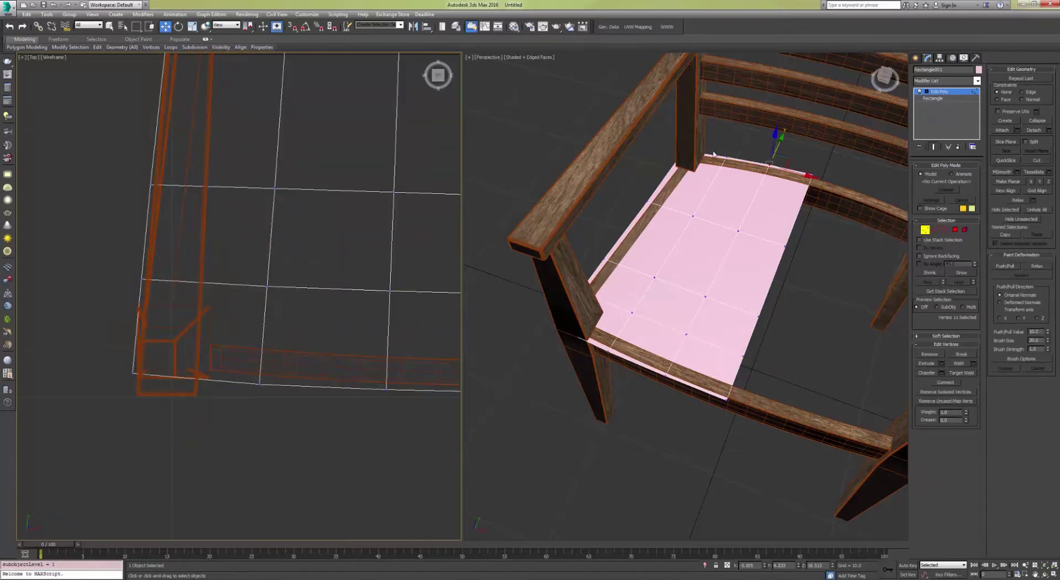
{"action": "left_click", "coordinate": [1023, 93]}
{"action": "scroll", "coordinate": [231, 220], "scroll_direction": "up", "scroll_amount": 2}
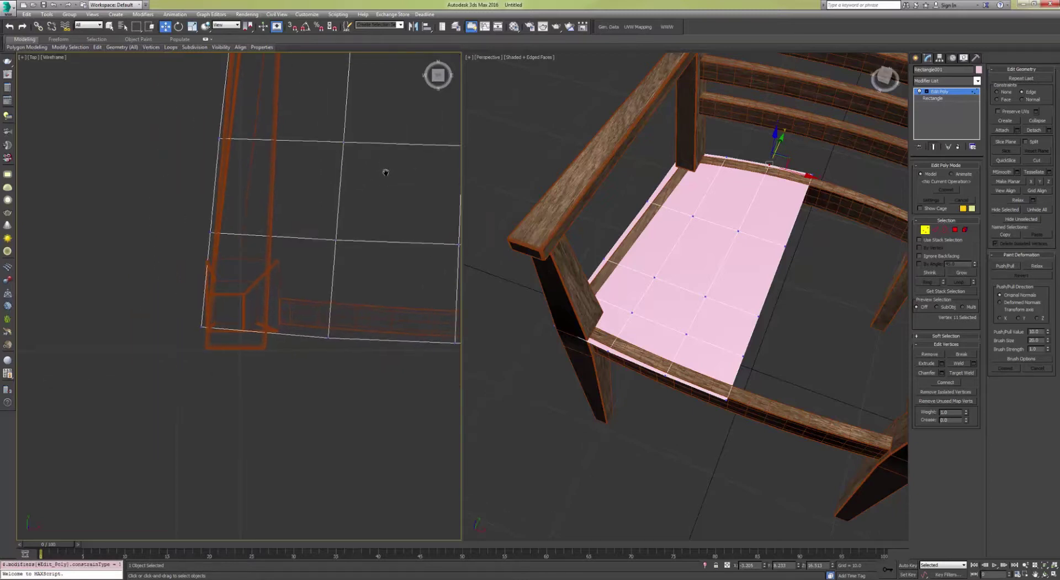
{"action": "middle_click_drag", "start_coordinate": [290, 232], "coordinate": [240, 210]}
{"action": "left_click_drag", "start_coordinate": [102, 178], "coordinate": [160, 107]}
{"action": "mouse_move", "coordinate": [157, 124]}
{"action": "left_mouse_down"}
{"action": "mouse_move", "coordinate": [141, 205]}
{"action": "mouse_move", "coordinate": [145, 138]}
{"action": "left_mouse_up"}
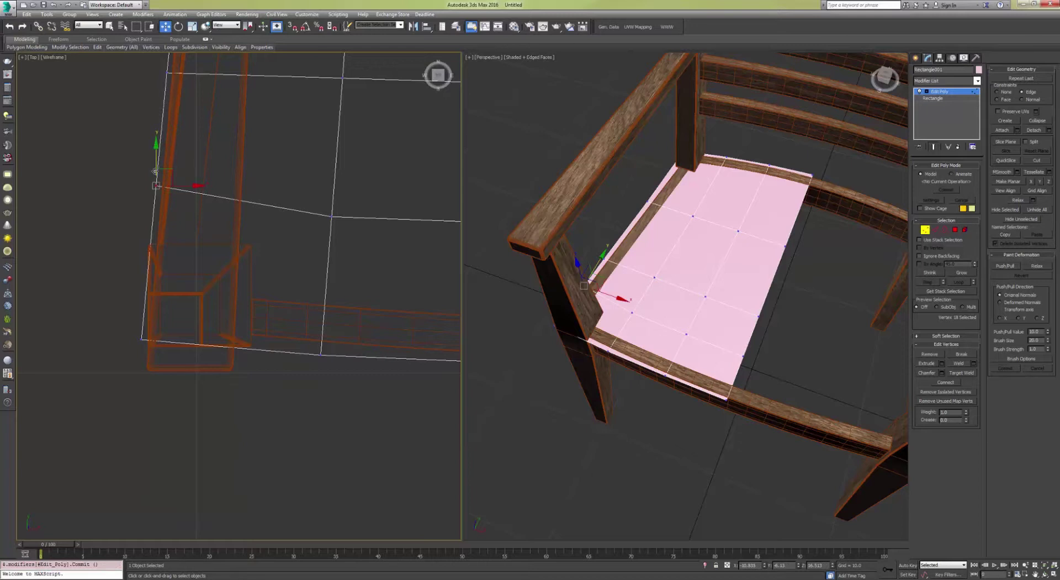
{"action": "left_click_drag", "start_coordinate": [157, 164], "coordinate": [74, 147]}
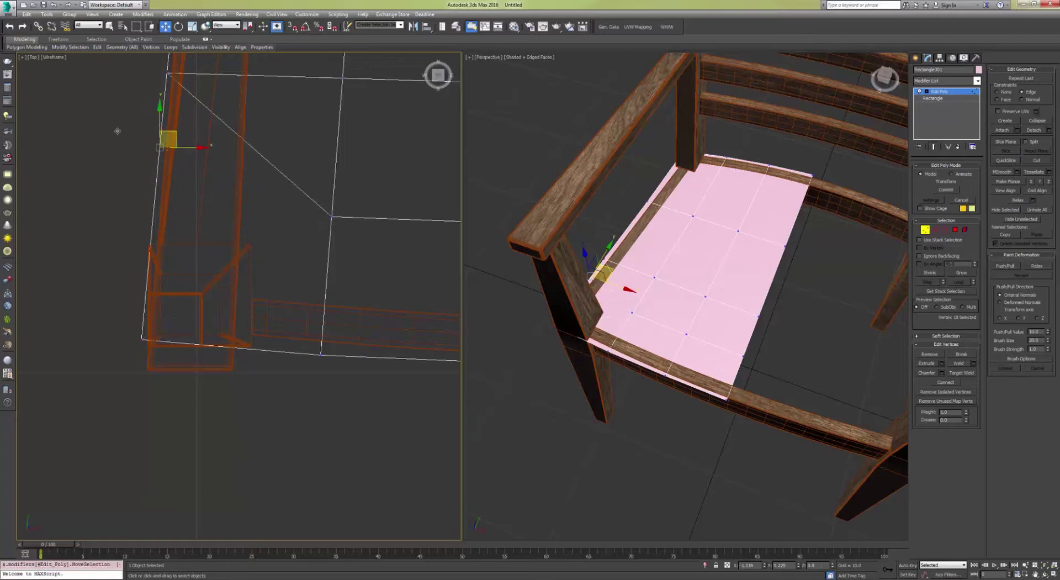
{"action": "left_click", "coordinate": [167, 73]}
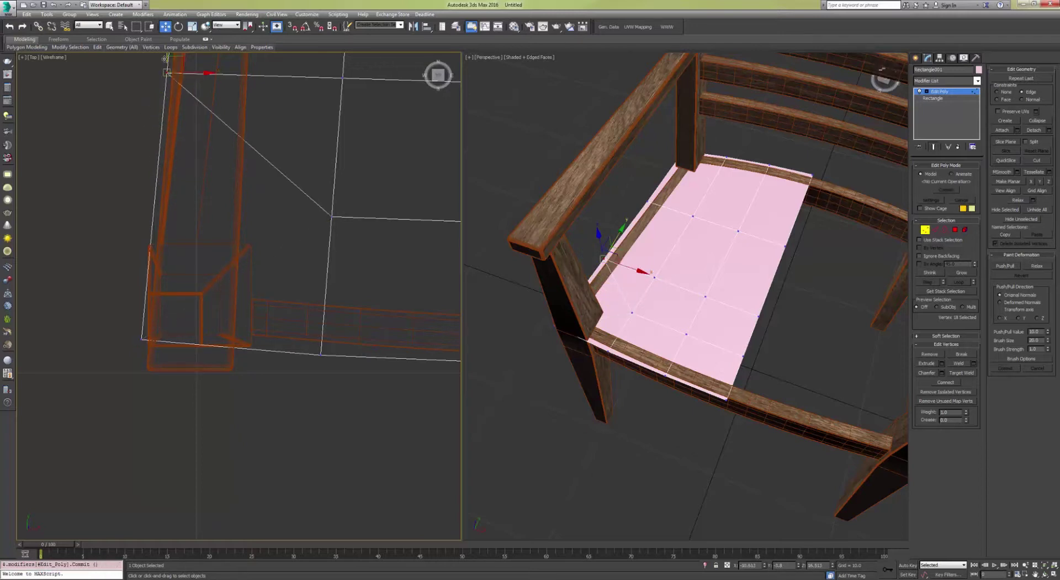
{"action": "middle_click_drag", "start_coordinate": [166, 61], "coordinate": [156, 92]}
{"action": "left_click_drag", "start_coordinate": [157, 77], "coordinate": [151, 243]}
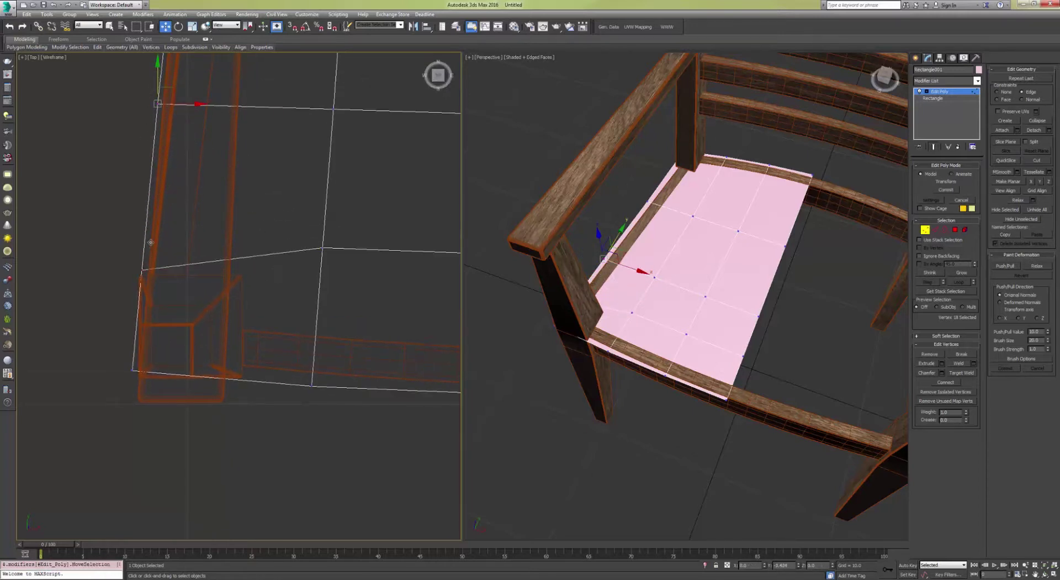
{"action": "left_click", "coordinate": [142, 271]}
Step: Slide the front loop's nearest inner vertex and the matching front-edge vertex outward so they line up with the front leg's inner side
{"action": "left_click", "coordinate": [323, 248]}
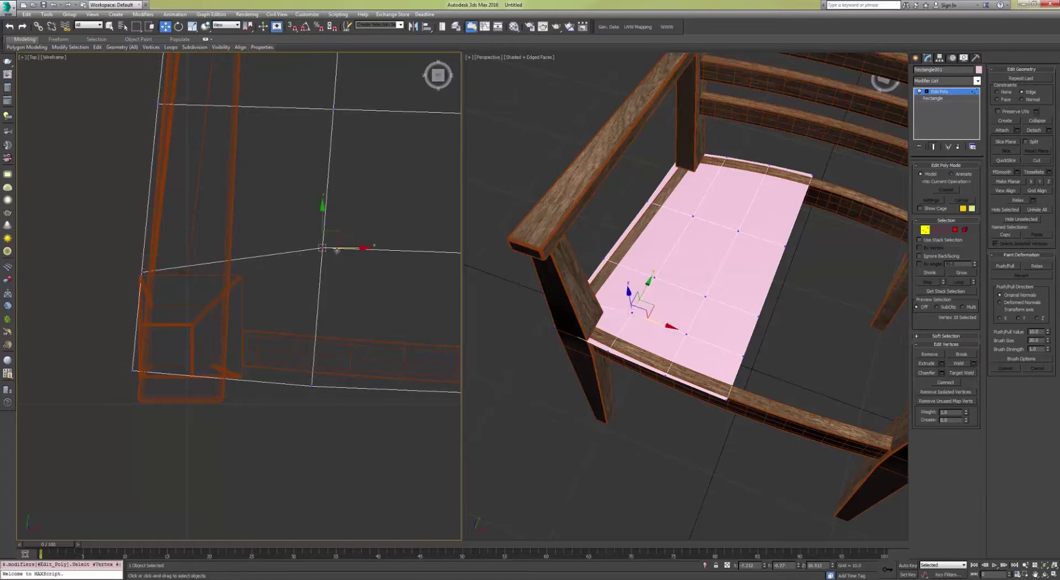
{"action": "left_click_drag", "start_coordinate": [348, 247], "coordinate": [271, 257]}
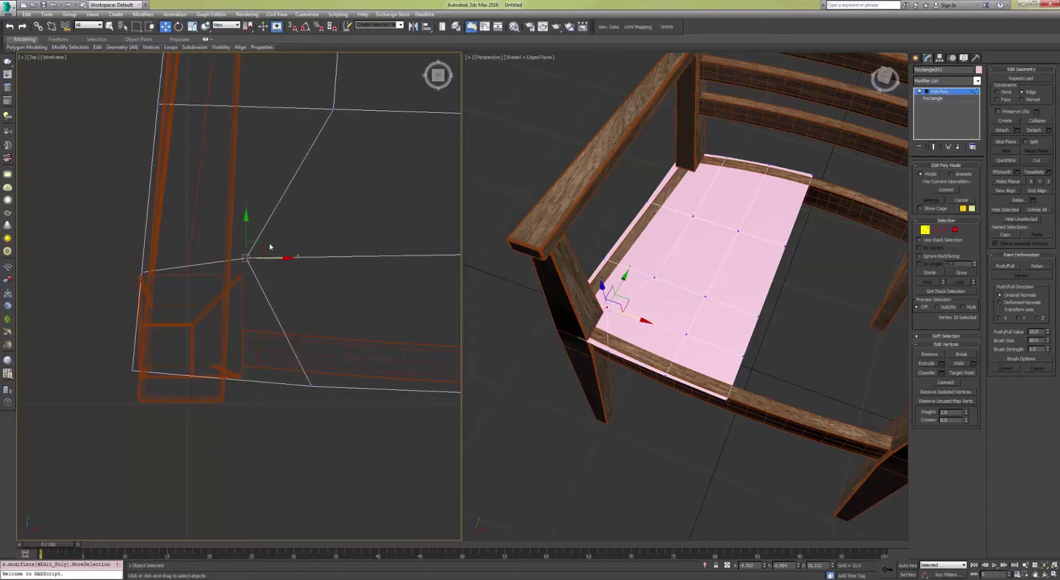
{"action": "left_click_drag", "start_coordinate": [245, 225], "coordinate": [246, 241]}
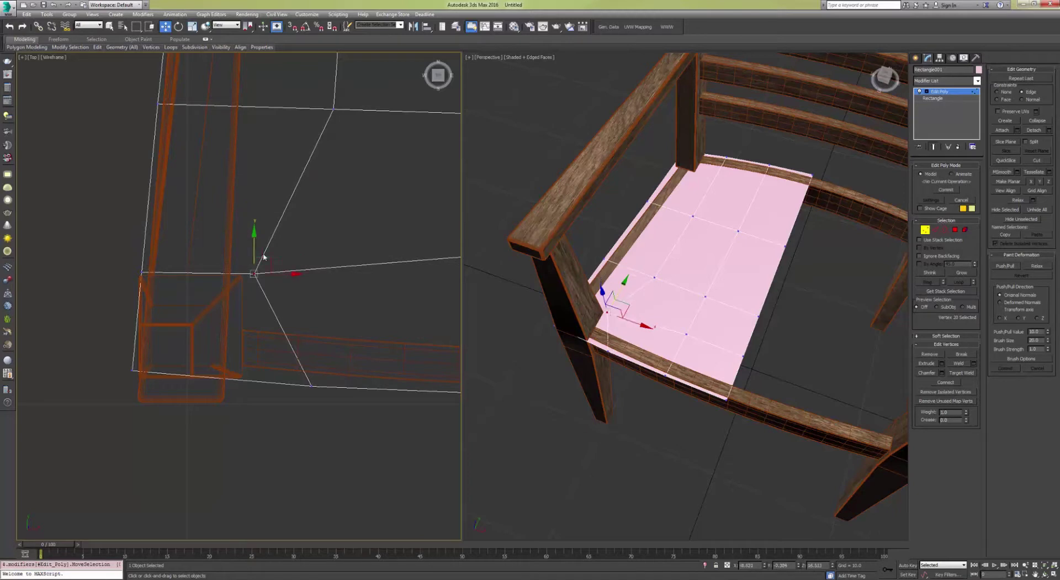
{"action": "mouse_move", "coordinate": [283, 374]}
{"action": "left_mouse_down"}
{"action": "mouse_move", "coordinate": [326, 409]}
{"action": "mouse_move", "coordinate": [267, 380]}
{"action": "left_mouse_up"}
{"action": "left_click_drag", "start_coordinate": [239, 243], "coordinate": [257, 273]}
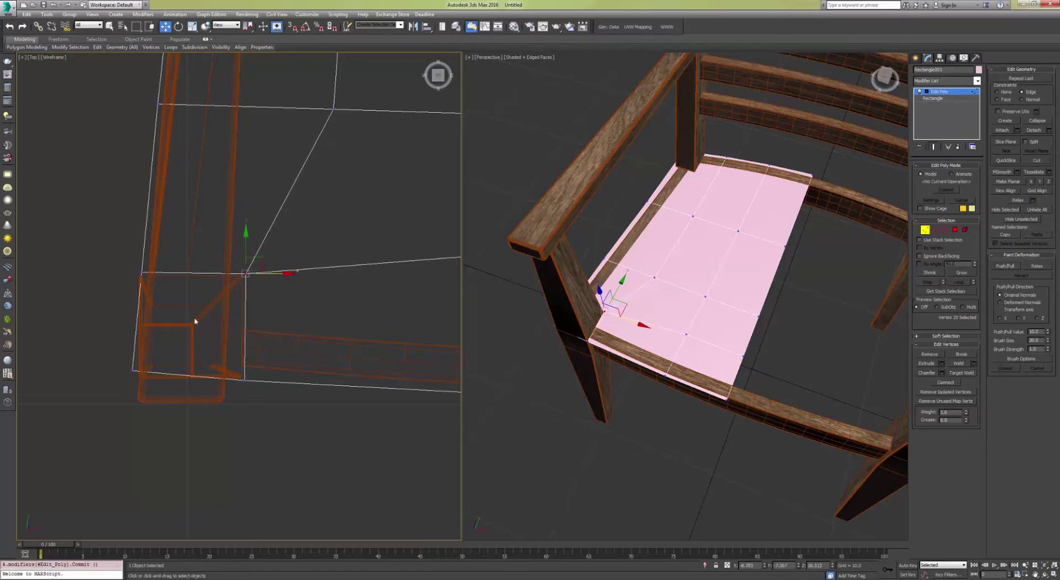
Step: Delete the corner polygon that overlaps the front leg
{"action": "left_click", "coordinate": [957, 231]}
{"action": "middle_click_drag", "start_coordinate": [144, 330], "coordinate": [176, 299]}
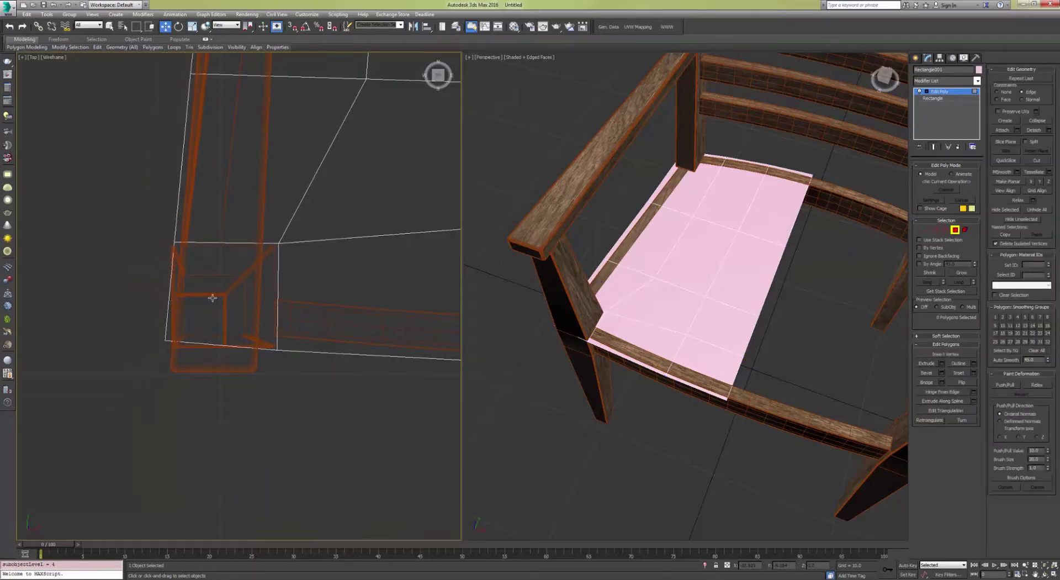
{"action": "left_click", "coordinate": [232, 294]}
{"action": "key", "text": "Delete"}
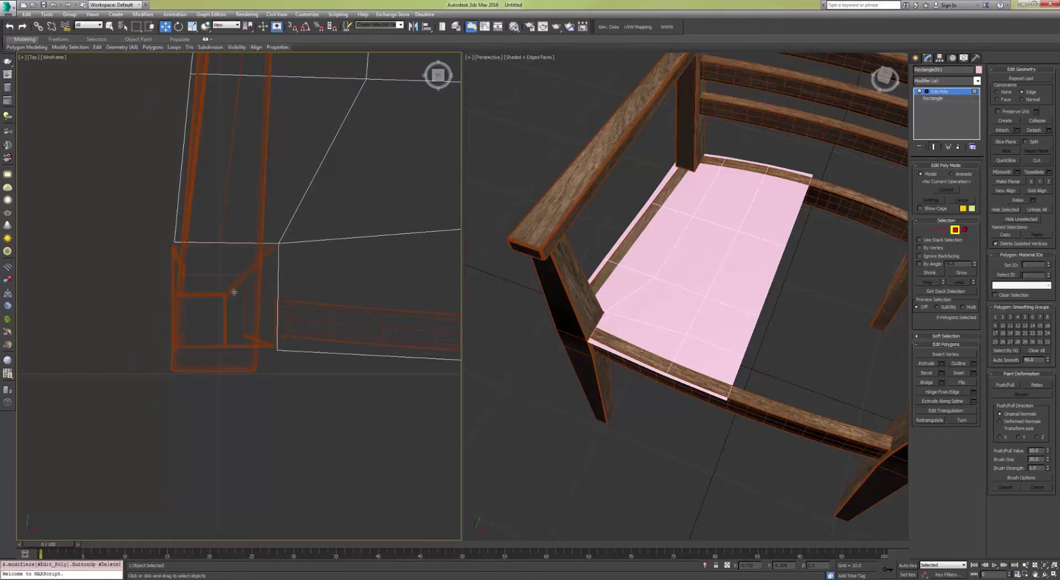
Step: Connect the rear row's front-to-back edges to add a crosswise loop in front of the rear rail
{"action": "scroll", "coordinate": [690, 234], "scroll_direction": "up", "scroll_amount": 5}
{"action": "scroll", "coordinate": [690, 234], "scroll_direction": "up", "scroll_amount": 3}
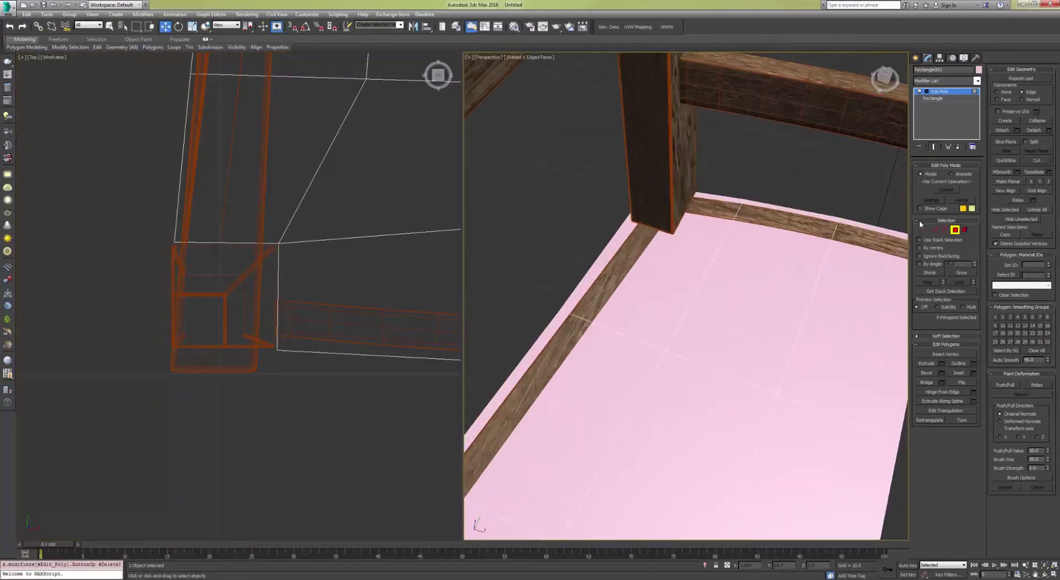
{"action": "left_click", "coordinate": [936, 230]}
{"action": "scroll", "coordinate": [797, 258], "scroll_direction": "down", "scroll_amount": 4}
{"action": "middle_click_drag", "start_coordinate": [797, 258], "coordinate": [623, 365], "text": "alt"}
{"action": "left_click", "coordinate": [637, 363]}
{"action": "left_click", "coordinate": [626, 318], "text": "shift"}
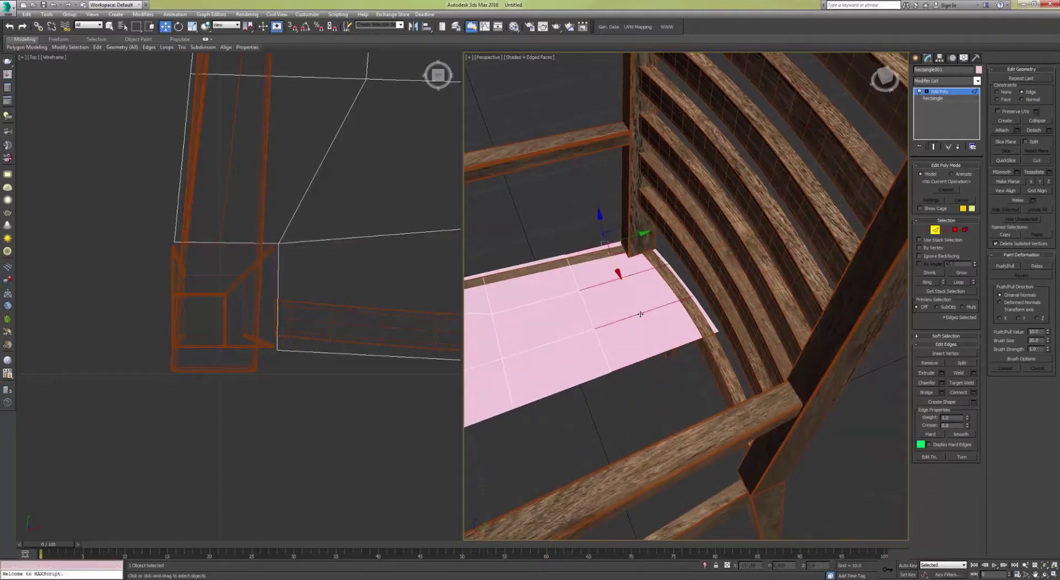
{"action": "left_click", "coordinate": [964, 393]}
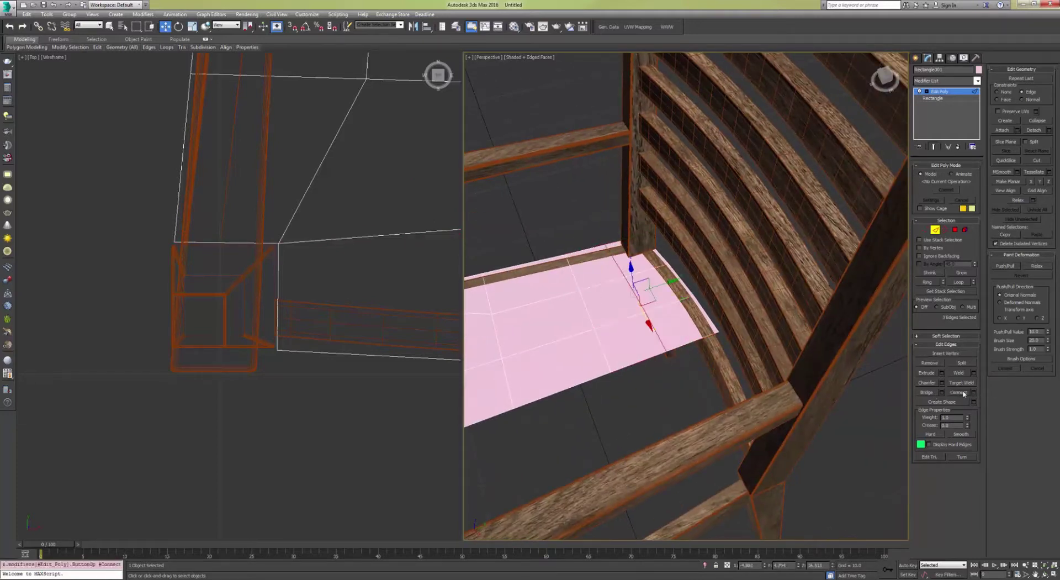
Step: Slide the rear loop's nearest inner vertex outward toward the back leg and its outer vertex rearward along the side edge
{"action": "left_click", "coordinate": [926, 229]}
{"action": "scroll", "coordinate": [363, 176], "scroll_direction": "up", "scroll_amount": 6}
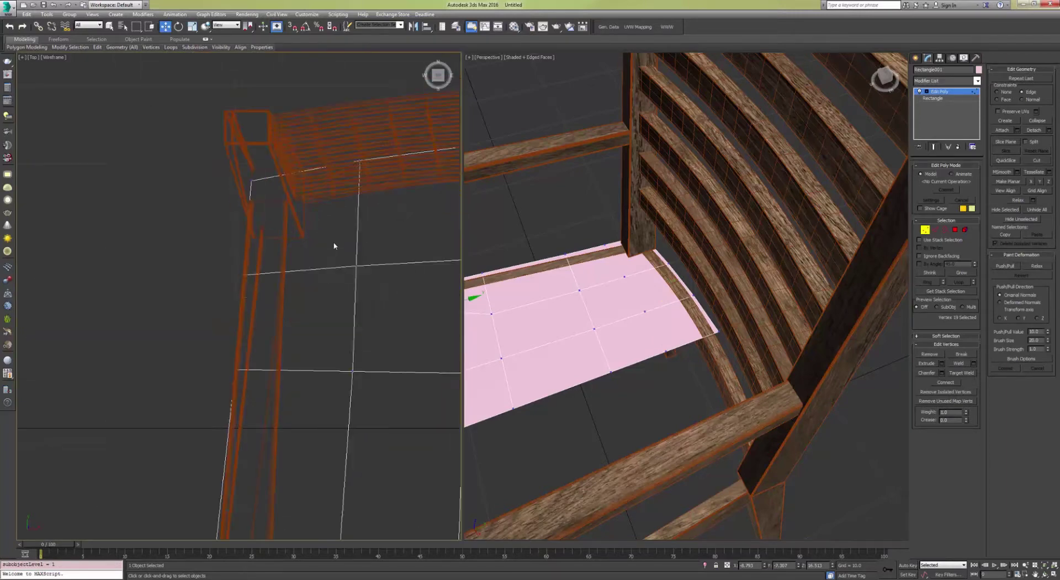
{"action": "scroll", "coordinate": [335, 244], "scroll_direction": "up", "scroll_amount": 2}
{"action": "left_click_drag", "start_coordinate": [328, 222], "coordinate": [307, 276]}
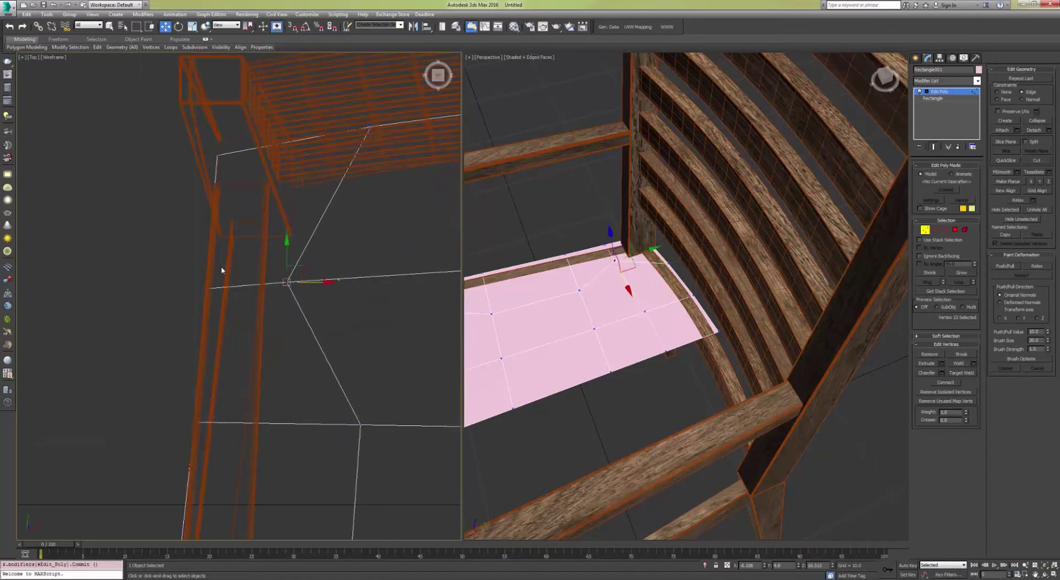
{"action": "left_click_drag", "start_coordinate": [232, 303], "coordinate": [235, 304]}
{"action": "left_click_drag", "start_coordinate": [215, 258], "coordinate": [217, 203]}
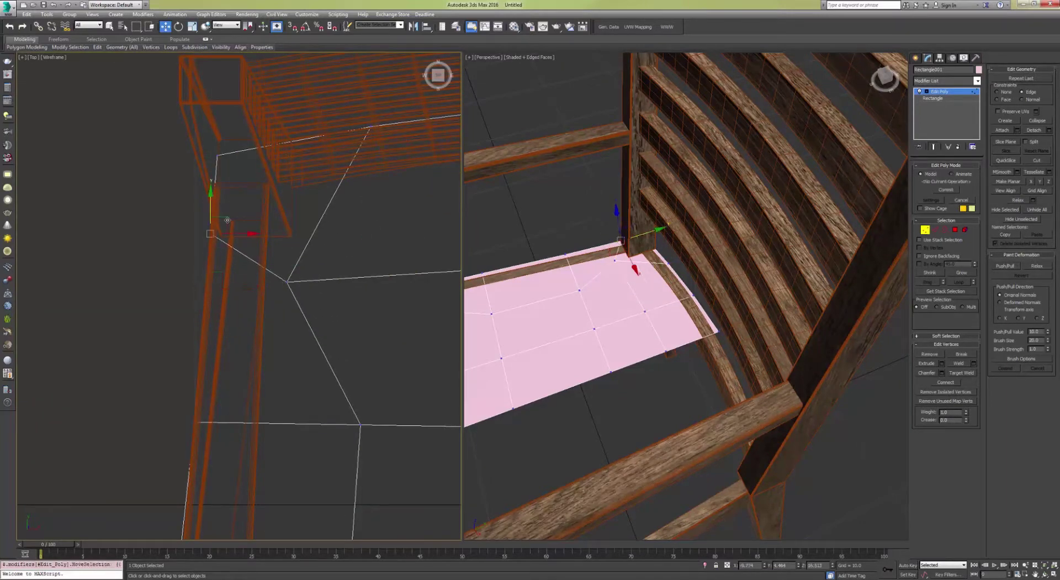
Step: Align the rear loop's two outermost vertices and the nearby rear-edge vertex with the front face and inner side of the back leg
{"action": "left_click_drag", "start_coordinate": [268, 256], "coordinate": [305, 203]}
{"action": "left_click_drag", "start_coordinate": [331, 246], "coordinate": [202, 217]}
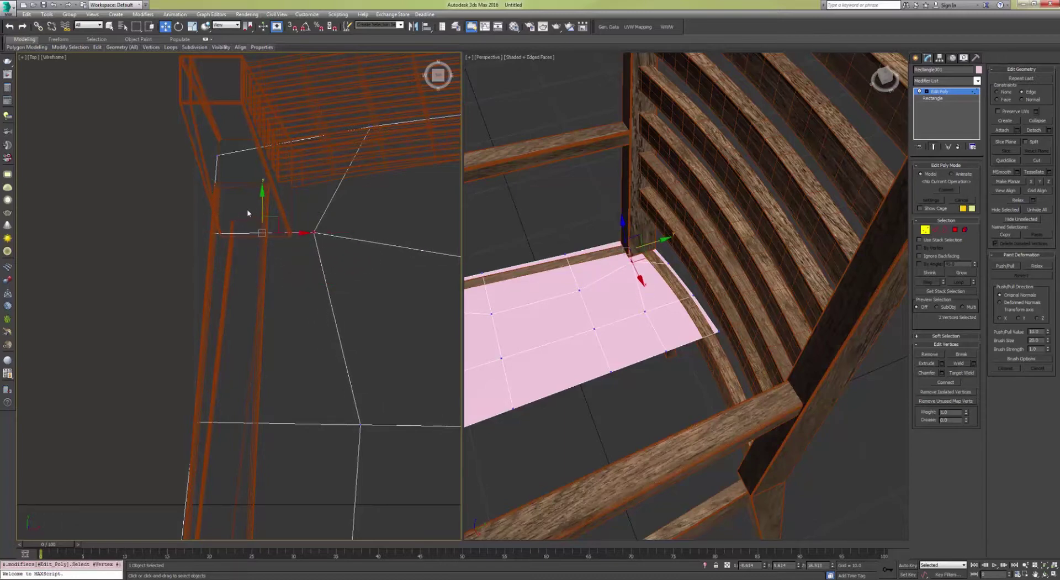
{"action": "left_click_drag", "start_coordinate": [261, 202], "coordinate": [259, 209]}
{"action": "left_click_drag", "start_coordinate": [335, 119], "coordinate": [386, 162]}
{"action": "left_click_drag", "start_coordinate": [398, 126], "coordinate": [322, 131]}
{"action": "mouse_move", "coordinate": [305, 227]}
{"action": "left_mouse_down"}
{"action": "mouse_move", "coordinate": [327, 249]}
{"action": "mouse_move", "coordinate": [293, 238]}
{"action": "left_mouse_up"}
Step: Delete the corner polygon that overlaps the back leg
{"action": "left_click", "coordinate": [955, 229]}
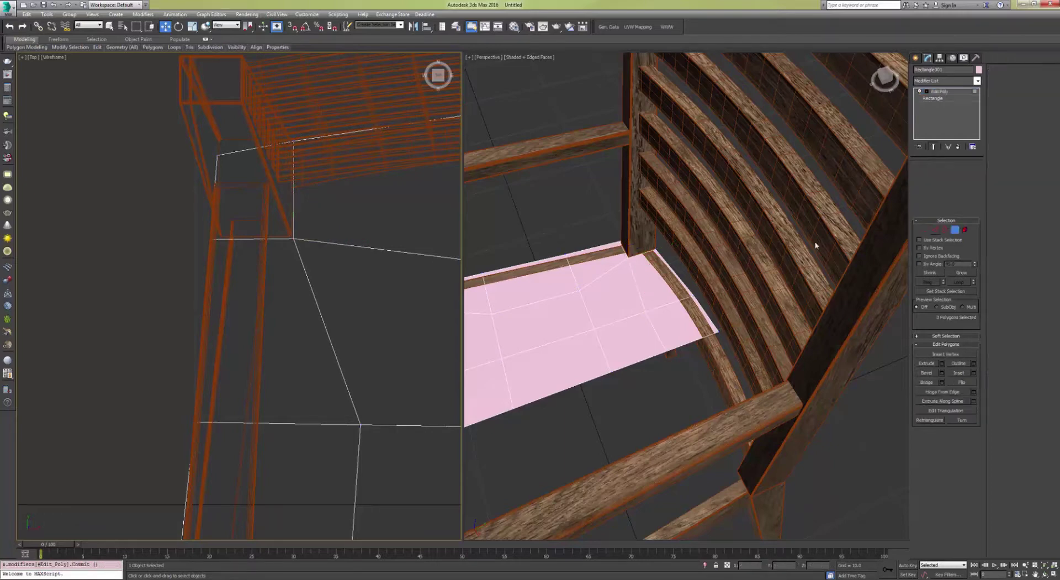
{"action": "left_click", "coordinate": [627, 245]}
{"action": "key", "text": "z"}
{"action": "middle_click_drag", "start_coordinate": [633, 300], "coordinate": [727, 326], "text": "alt"}
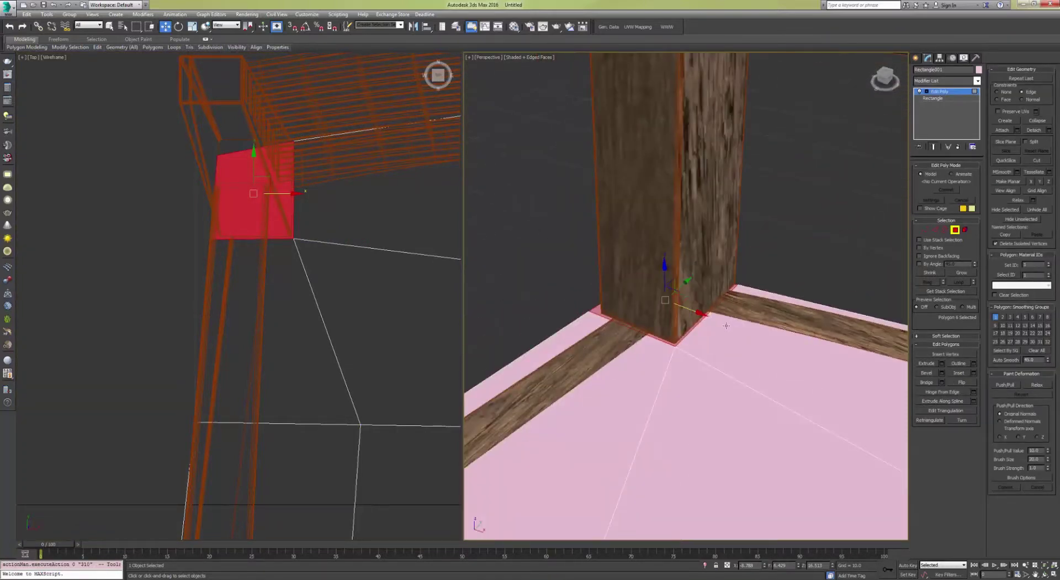
{"action": "key", "text": "Delete"}
{"action": "key", "text": "z"}
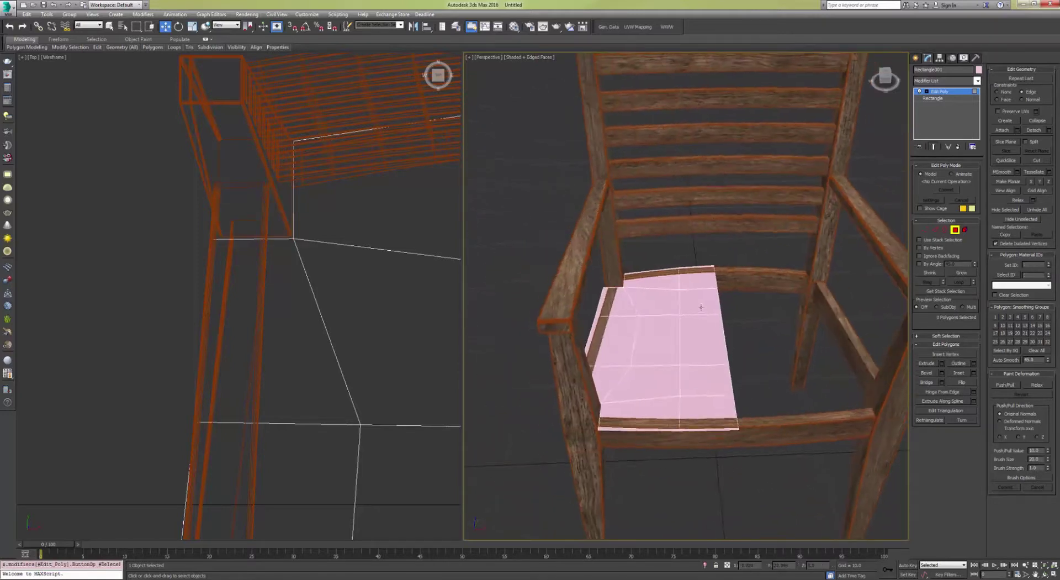
Step: Move the two middle vertices of the outer front-to-back line outward along X to straighten it between the leg notches
{"action": "middle_click_drag", "start_coordinate": [701, 307], "coordinate": [713, 306], "text": "alt"}
{"action": "left_click", "coordinate": [928, 232]}
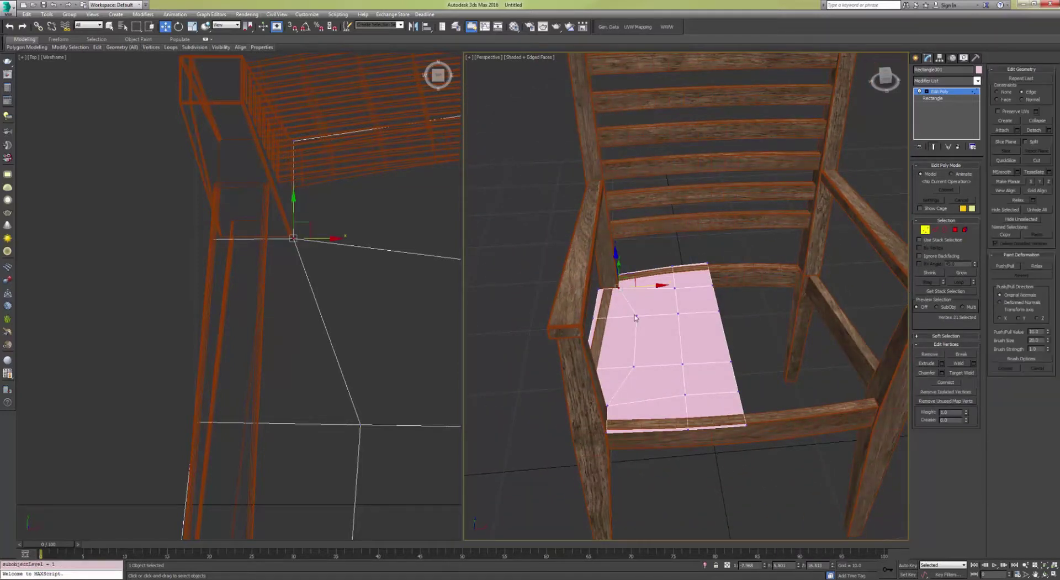
{"action": "left_click", "coordinate": [635, 315]}
{"action": "left_click", "coordinate": [634, 366], "text": "ctrl"}
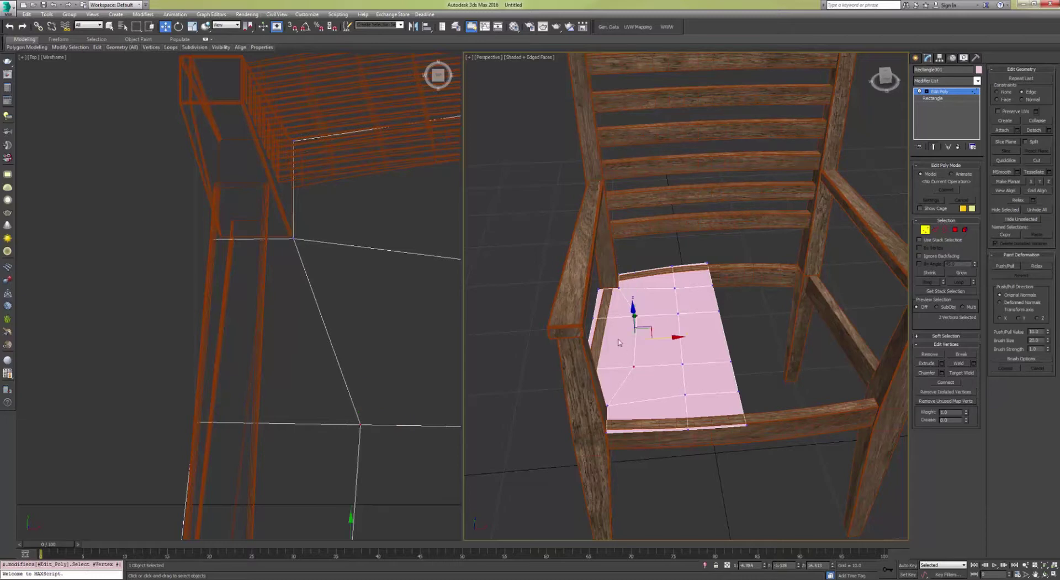
{"action": "scroll", "coordinate": [621, 340], "scroll_direction": "up", "scroll_amount": 3}
{"action": "left_click_drag", "start_coordinate": [675, 338], "coordinate": [638, 338]}
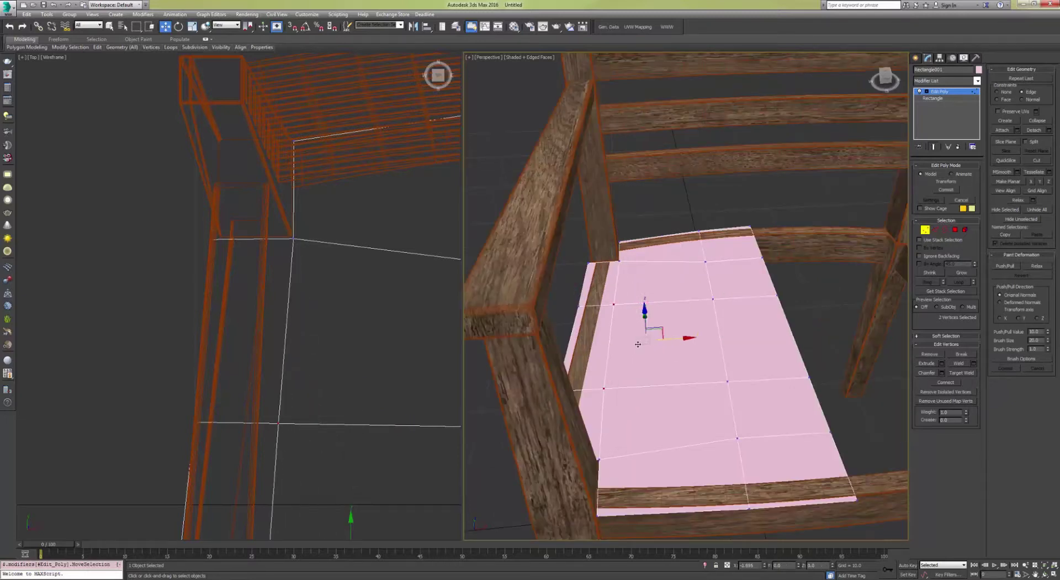
Step: Move the rear loop's intermediate vertex and centre-line vertex backward along Y to follow the rear rail's curve
{"action": "left_click", "coordinate": [705, 258]}
{"action": "left_click_drag", "start_coordinate": [704, 244], "coordinate": [702, 235]}
{"action": "middle_click_drag", "start_coordinate": [753, 263], "coordinate": [784, 317], "text": "alt"}
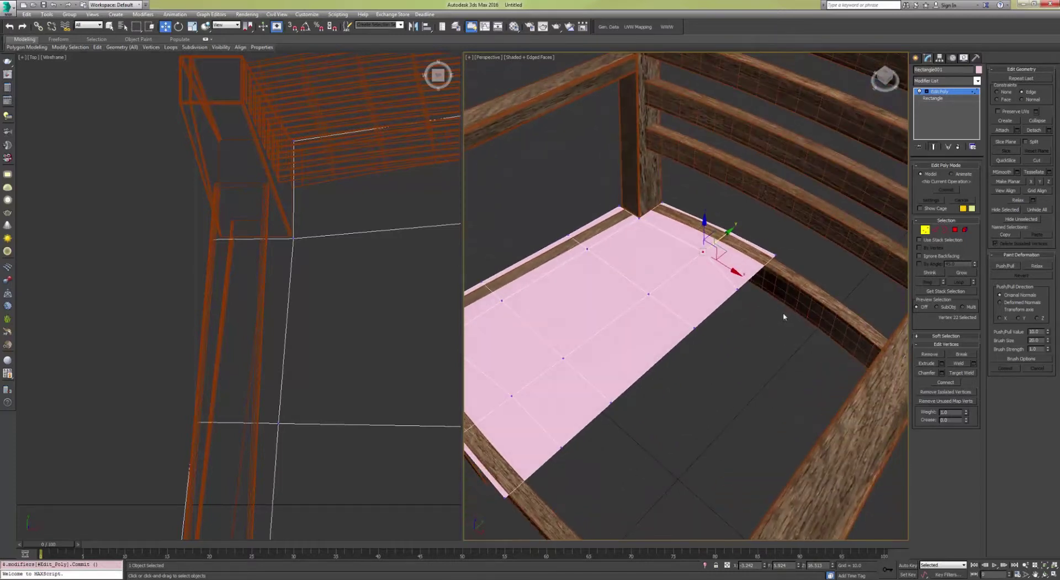
{"action": "left_click", "coordinate": [738, 289]}
{"action": "left_click_drag", "start_coordinate": [755, 274], "coordinate": [766, 268]}
Step: Move the front loop's intermediate and centre-line vertices together forward along Y toward the front rail
{"action": "middle_click_drag", "start_coordinate": [766, 268], "coordinate": [621, 332], "text": "alt"}
{"action": "left_click", "coordinate": [621, 340]}
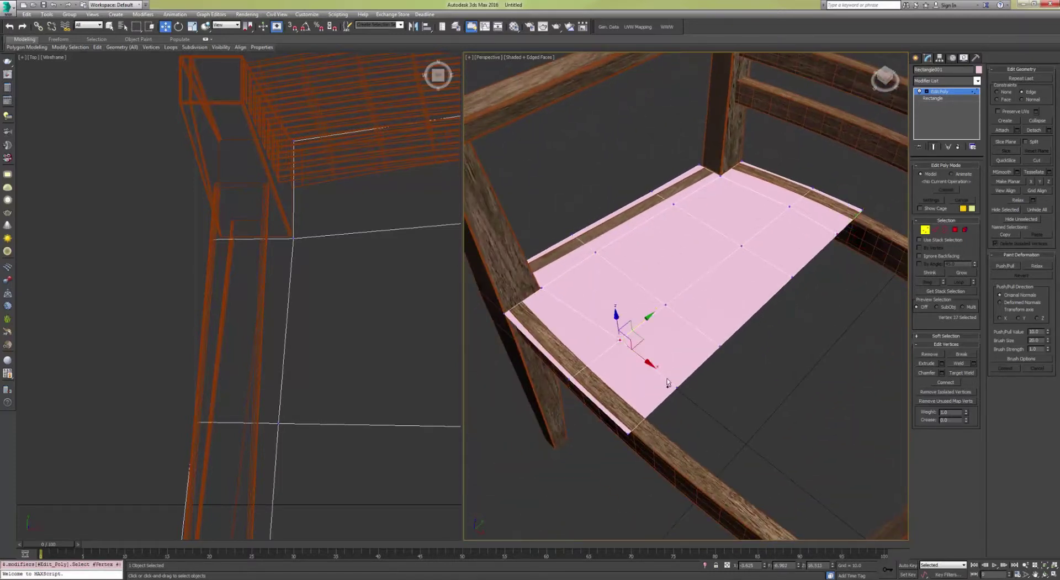
{"action": "left_click", "coordinate": [676, 386], "text": "ctrl"}
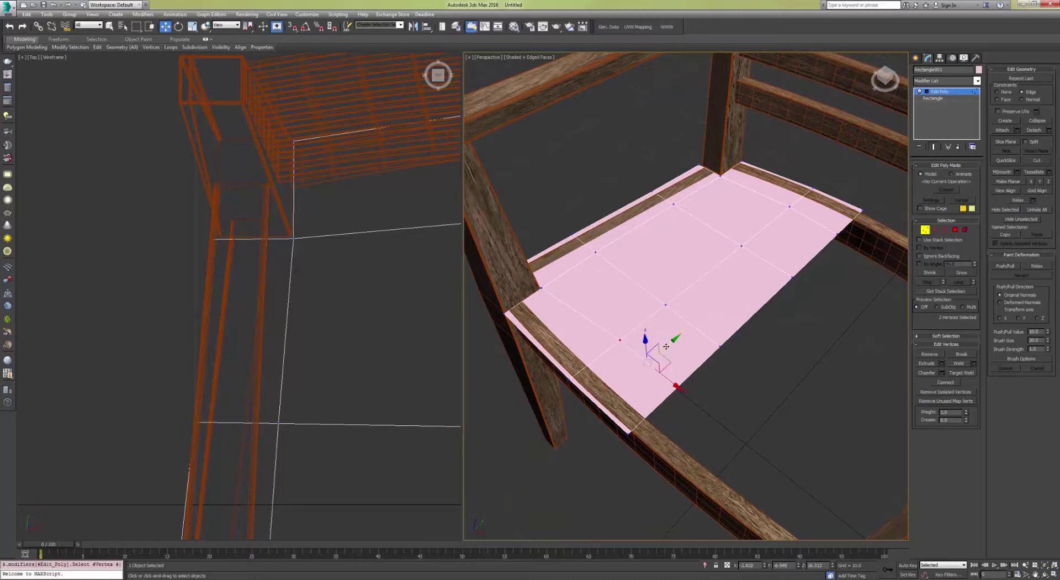
{"action": "left_click_drag", "start_coordinate": [666, 346], "coordinate": [656, 352]}
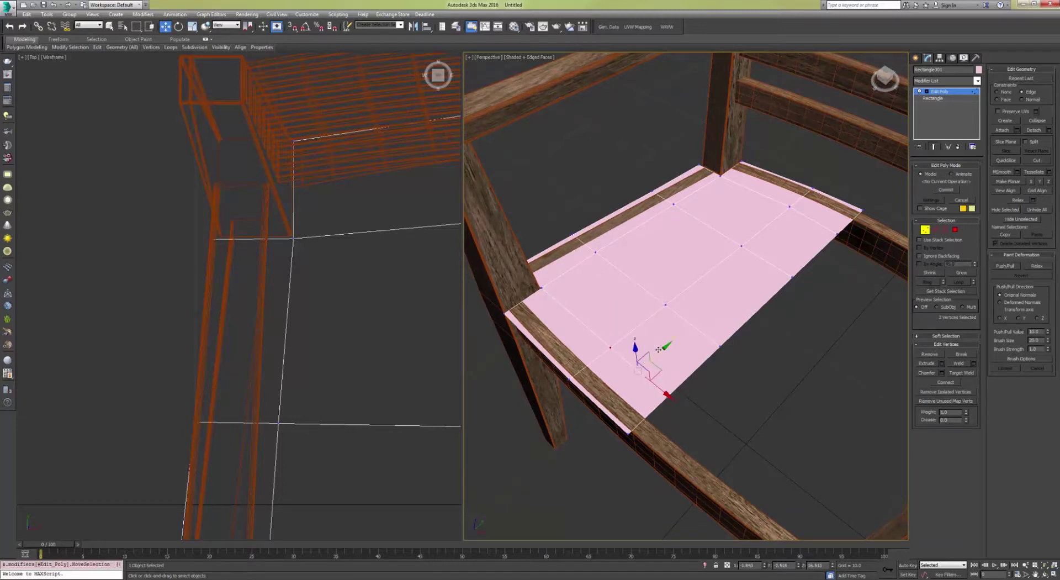
Step: Shift the crosswise row of four vertices just behind the front loop along Y to even out the row spacing
{"action": "middle_click_drag", "start_coordinate": [655, 353], "coordinate": [684, 315], "text": "alt"}
{"action": "left_click_drag", "start_coordinate": [707, 420], "coordinate": [754, 292]}
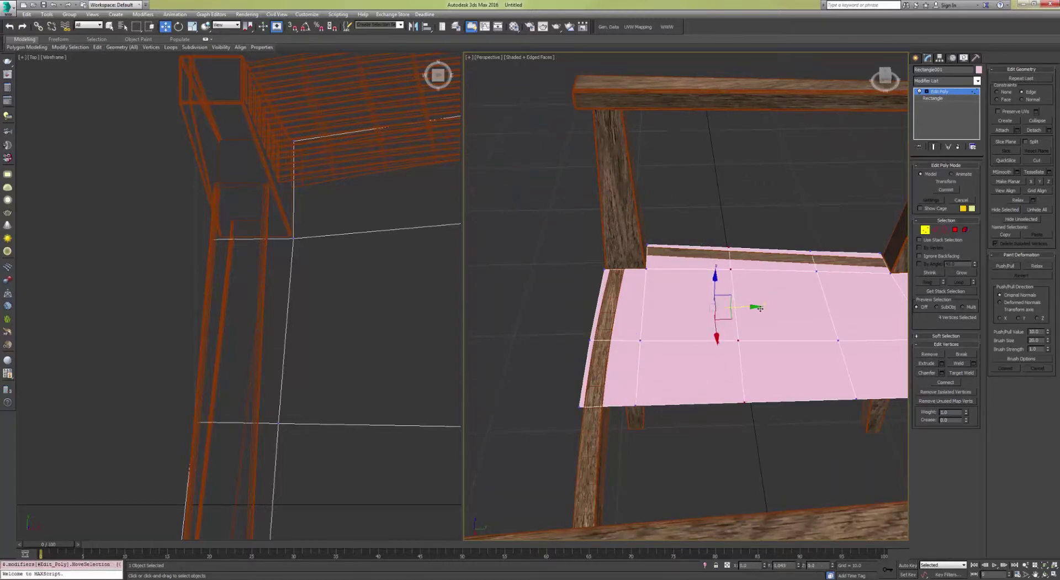
{"action": "scroll", "coordinate": [739, 307], "scroll_direction": "down", "scroll_amount": 5}
{"action": "middle_click_drag", "start_coordinate": [739, 308], "coordinate": [795, 284], "text": "alt"}
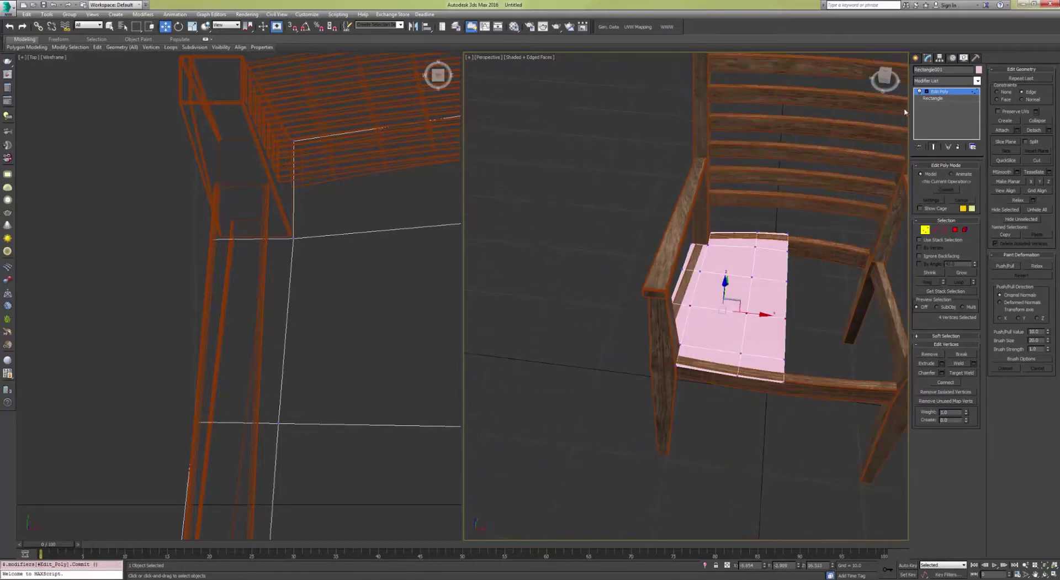
Step: Apply a Symmetry modifier to the half plane with Flip enabled, mirroring it across X into a full seat surface
{"action": "left_click", "coordinate": [934, 97]}
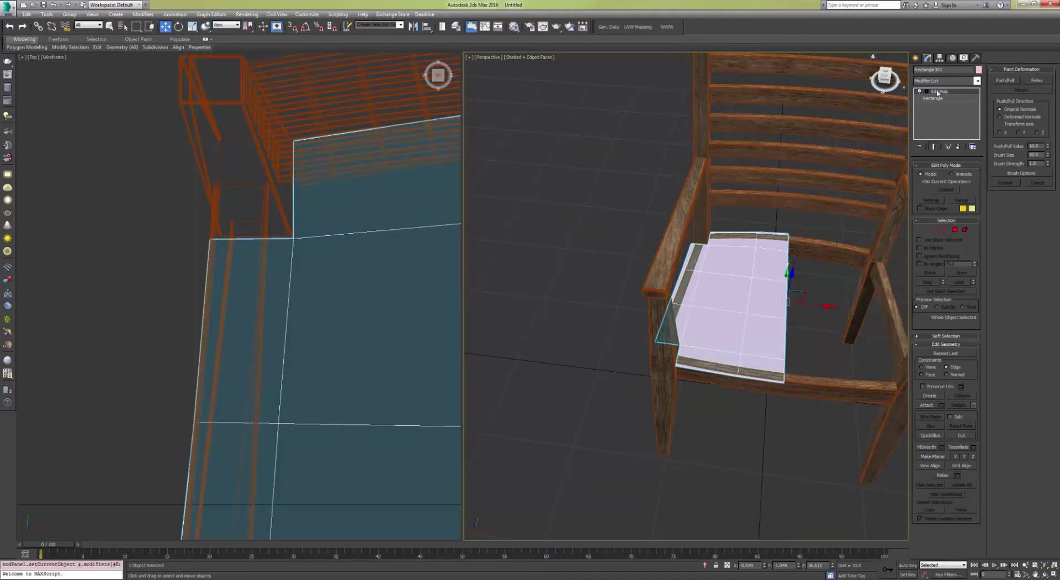
{"action": "left_click", "coordinate": [938, 81]}
{"action": "type", "text": "sy"}
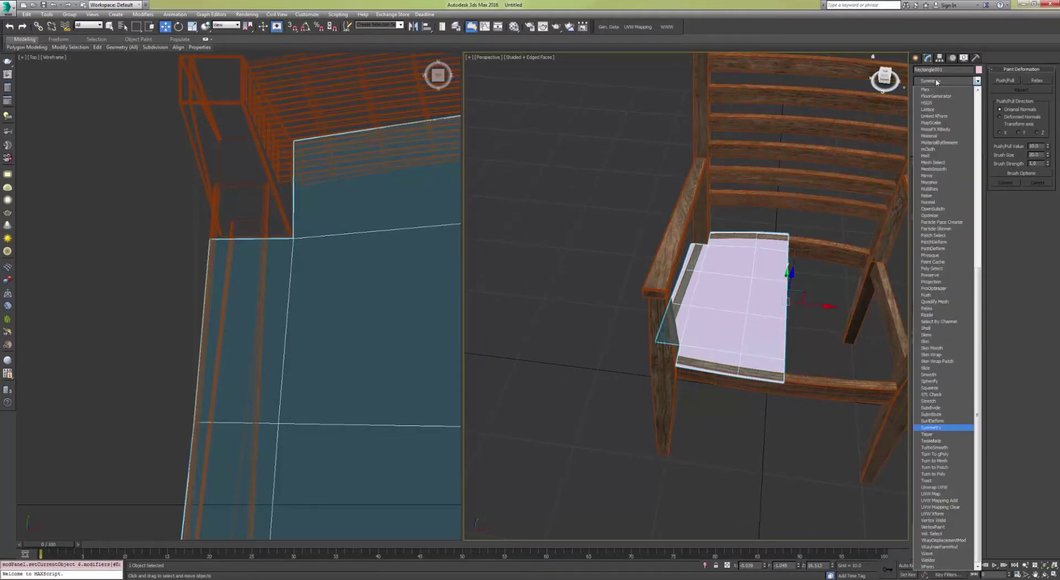
{"action": "left_click", "coordinate": [963, 430]}
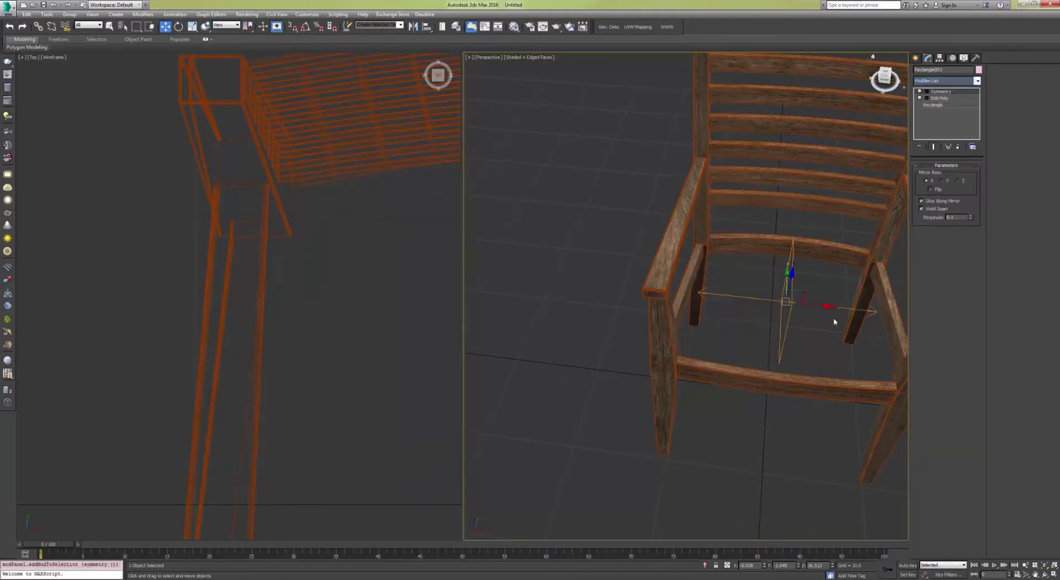
{"action": "middle_click_drag", "start_coordinate": [834, 321], "coordinate": [795, 318]}
{"action": "left_click", "coordinate": [939, 189]}
{"action": "middle_click_drag", "start_coordinate": [763, 236], "coordinate": [722, 253], "text": "alt"}
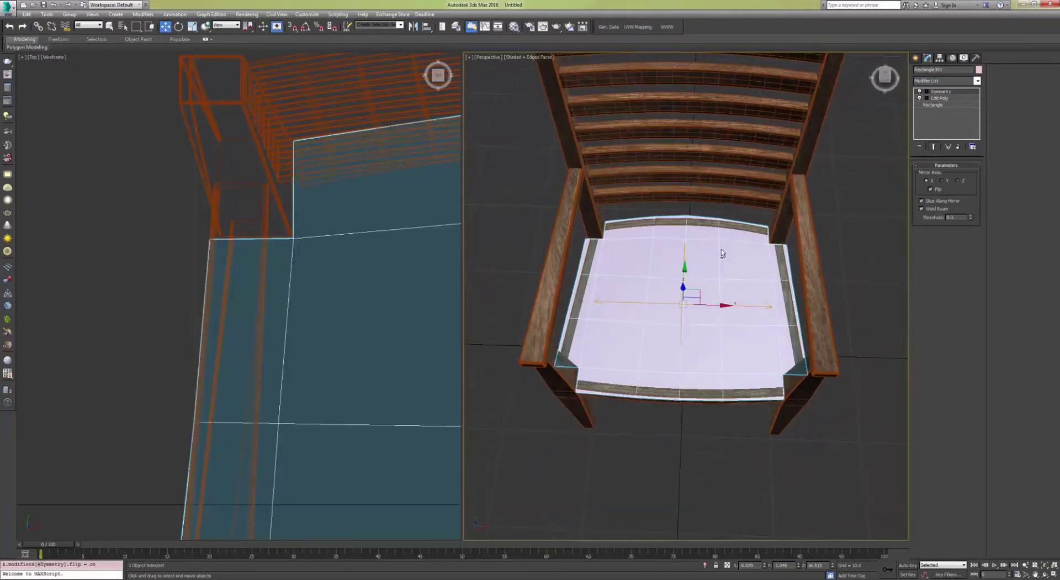
Step: Move the centre-line vertex of the seat's rear crosswise row slightly backward along Y, and return to the Symmetry modifier
{"action": "left_click", "coordinate": [939, 98]}
{"action": "left_click", "coordinate": [926, 229]}
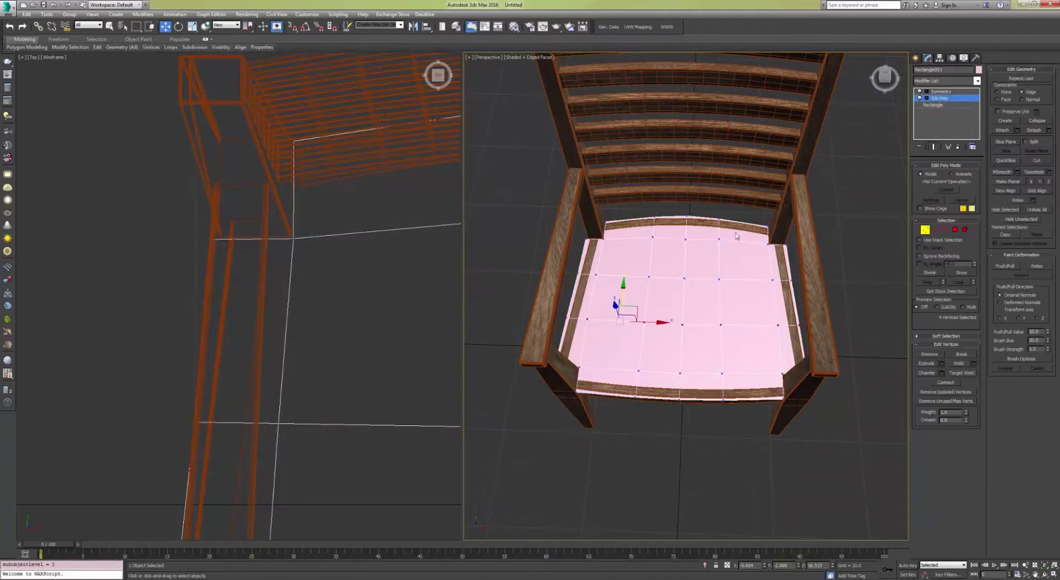
{"action": "scroll", "coordinate": [691, 233], "scroll_direction": "up", "scroll_amount": 3}
{"action": "left_click", "coordinate": [683, 244]}
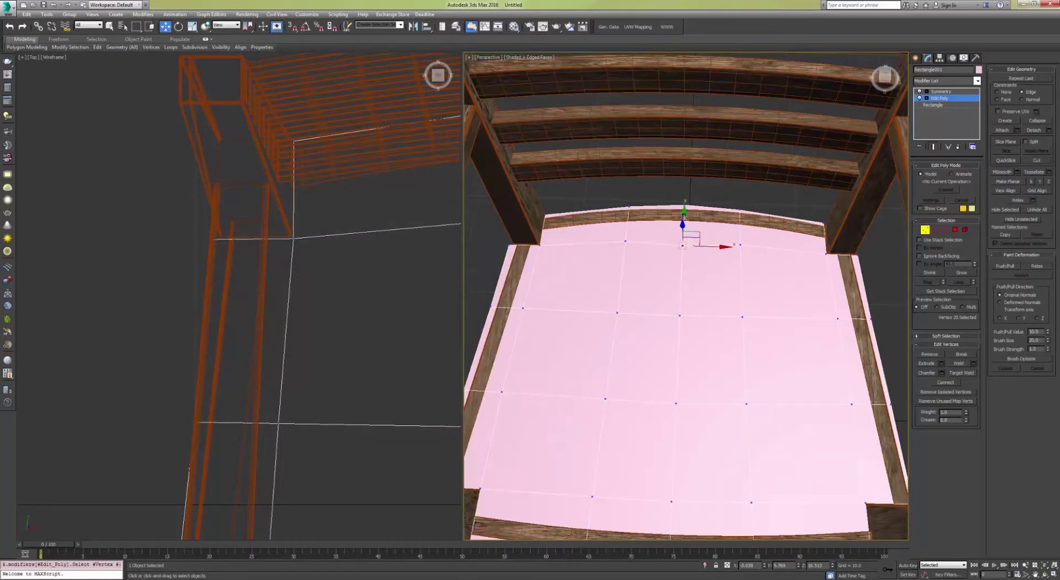
{"action": "left_click_drag", "start_coordinate": [683, 218], "coordinate": [689, 213]}
{"action": "middle_click_drag", "start_coordinate": [693, 373], "coordinate": [698, 278]}
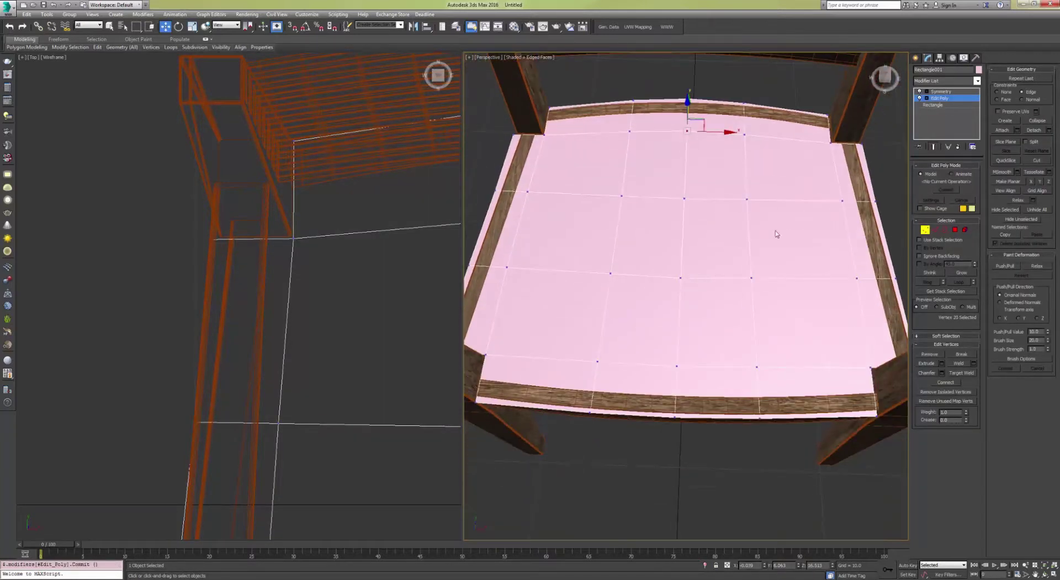
{"action": "scroll", "coordinate": [689, 353], "scroll_direction": "up", "scroll_amount": 3}
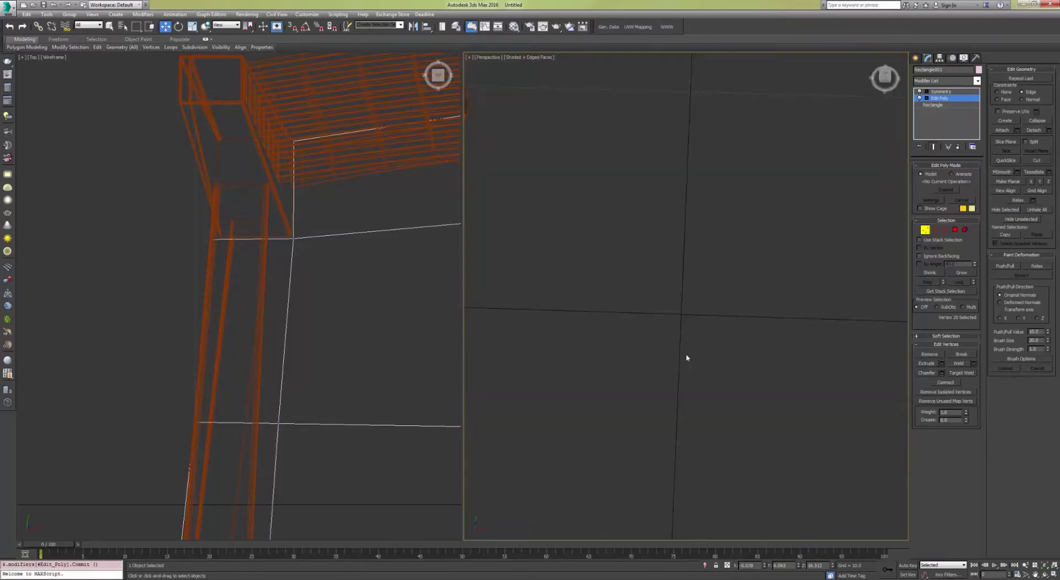
{"action": "scroll", "coordinate": [690, 352], "scroll_direction": "down", "scroll_amount": 4}
{"action": "key", "text": "z"}
{"action": "scroll", "coordinate": [684, 291], "scroll_direction": "down", "scroll_amount": 6}
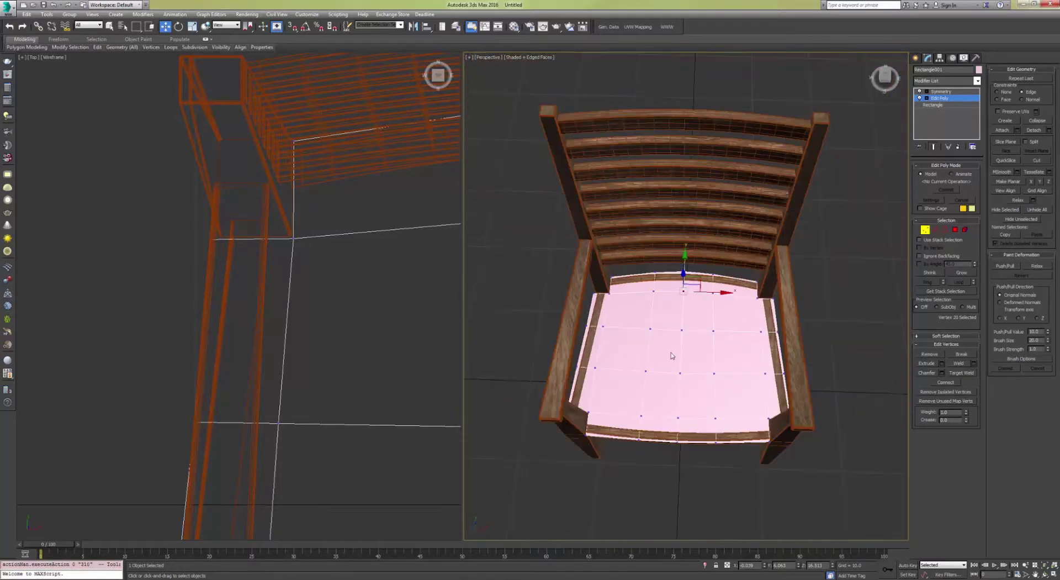
{"action": "scroll", "coordinate": [675, 317], "scroll_direction": "up", "scroll_amount": 4}
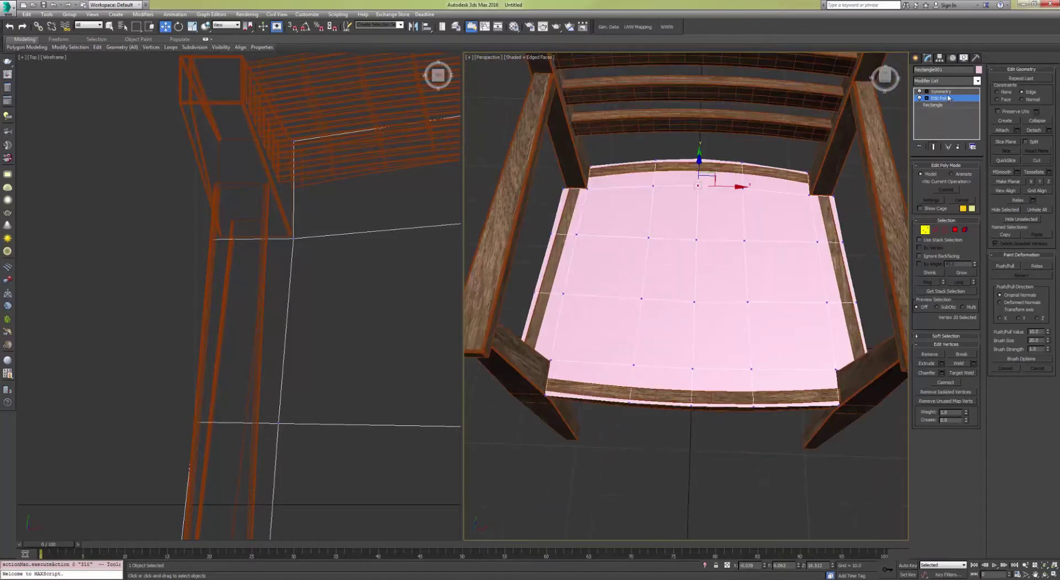
{"action": "left_click", "coordinate": [941, 91]}
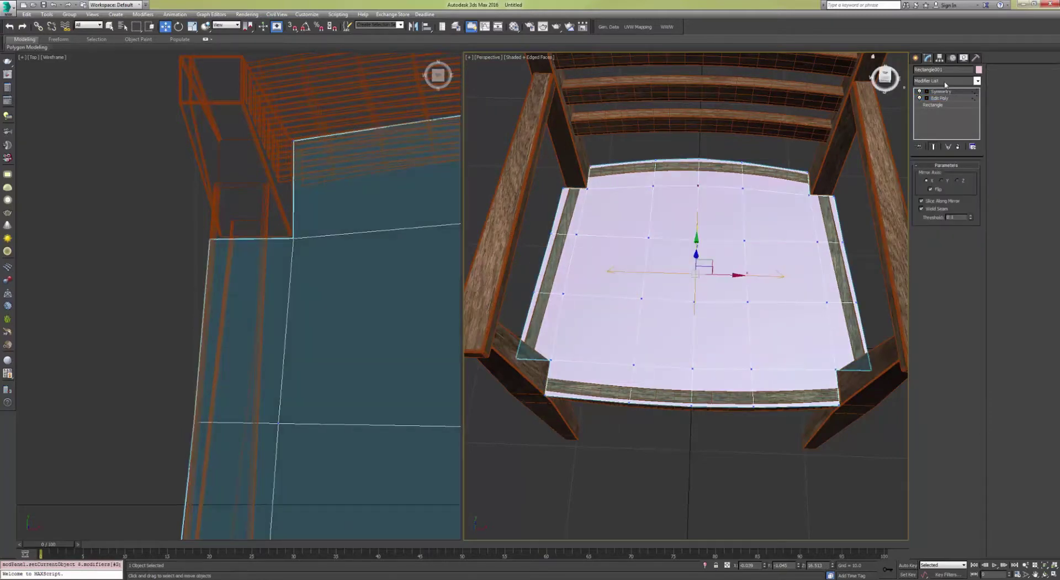
Step: Isolate the mirrored seat surface, inspect its outline and edge layout from several angles, and exit isolation
{"action": "middle_click_drag", "start_coordinate": [757, 216], "coordinate": [723, 227], "text": "alt"}
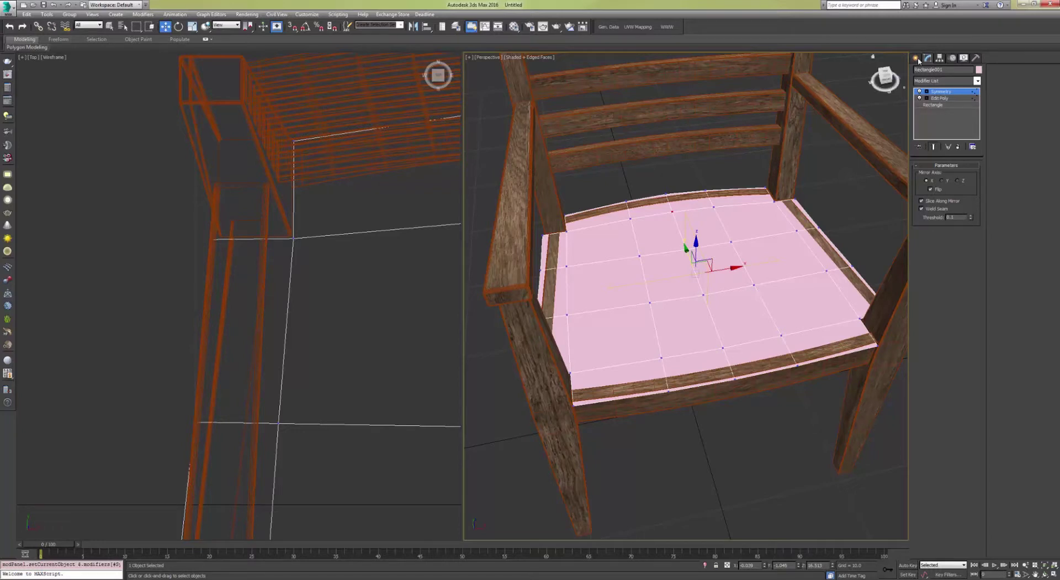
{"action": "key", "text": "alt+q"}
{"action": "left_click", "coordinate": [785, 253]}
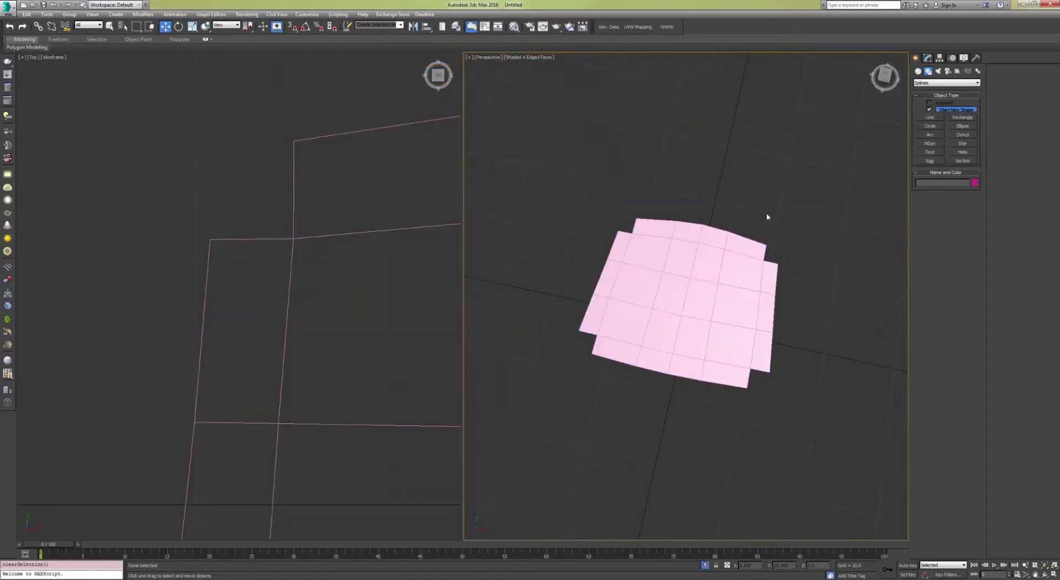
{"action": "middle_click_drag", "start_coordinate": [764, 216], "coordinate": [672, 211], "text": "alt"}
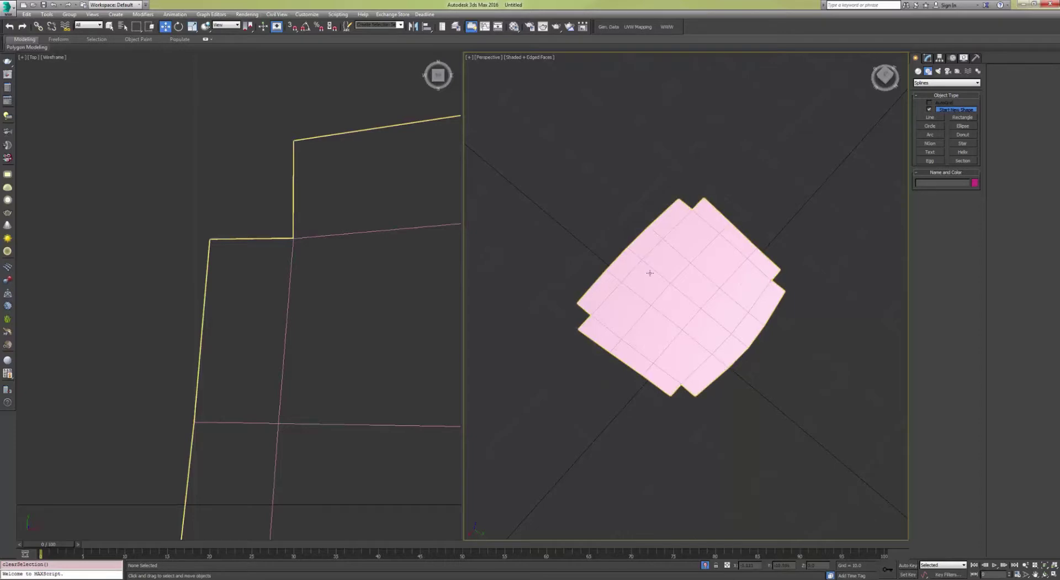
{"action": "middle_click_drag", "start_coordinate": [650, 273], "coordinate": [691, 276], "text": "alt"}
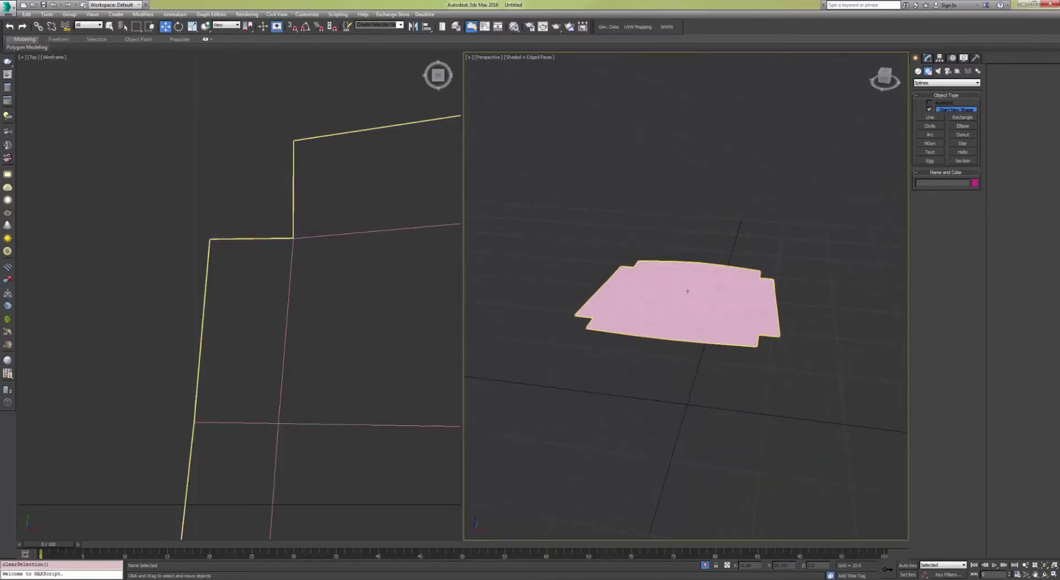
{"action": "right_click", "coordinate": [643, 160]}
{"action": "left_click", "coordinate": [655, 92]}
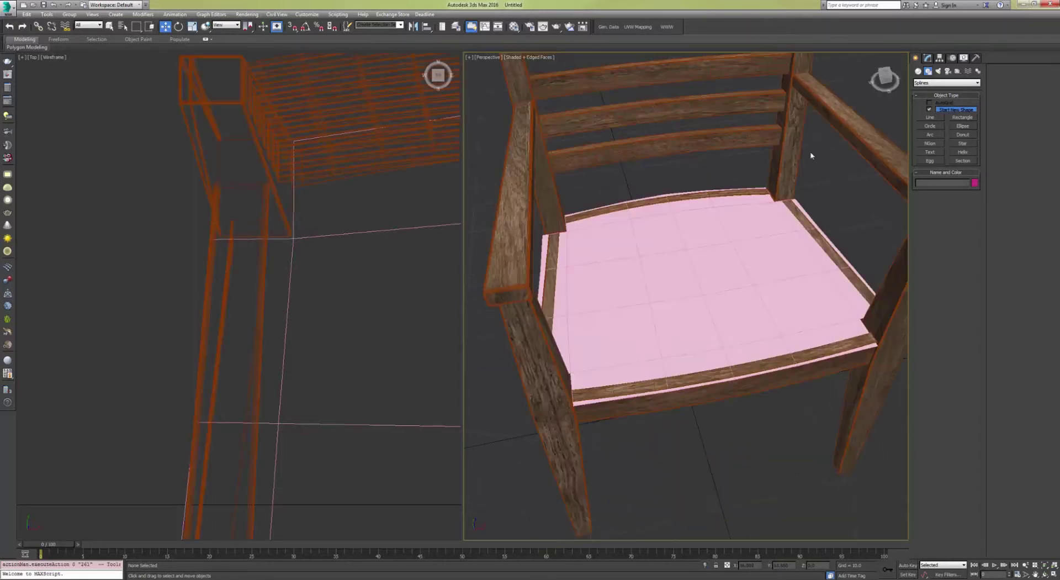
Step: Apply a Shell modifier to the seat surface to turn it into a thick cushion block
{"action": "left_click", "coordinate": [928, 59]}
{"action": "left_click", "coordinate": [753, 239]}
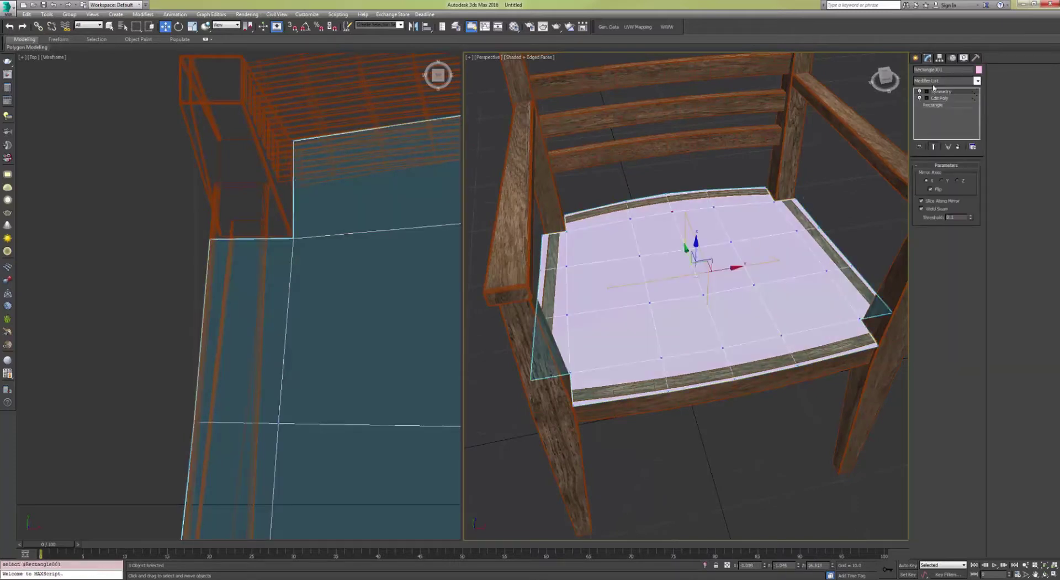
{"action": "left_click", "coordinate": [938, 81]}
{"action": "type", "text": "sh"}
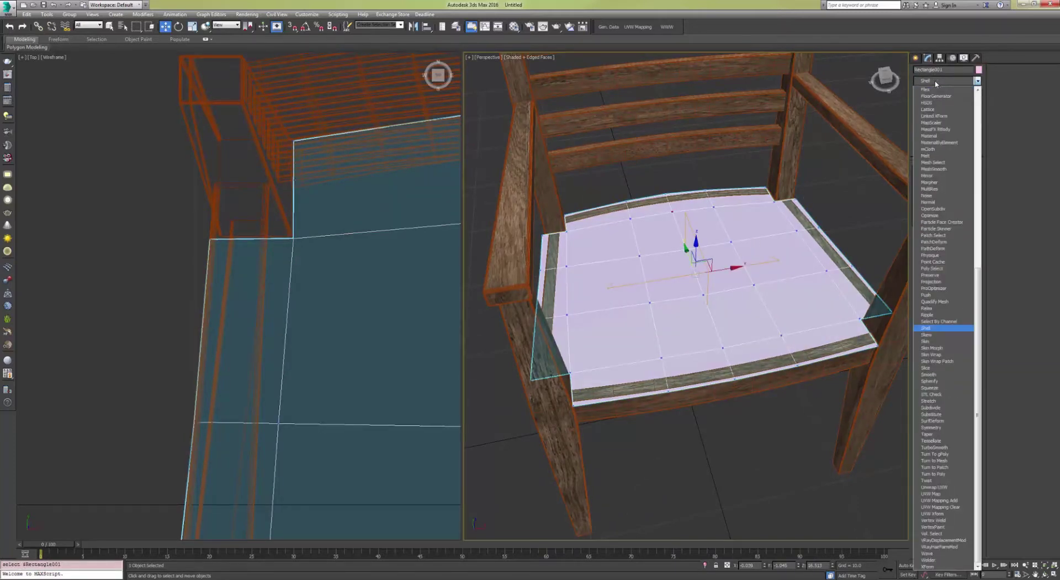
{"action": "key", "text": "Return"}
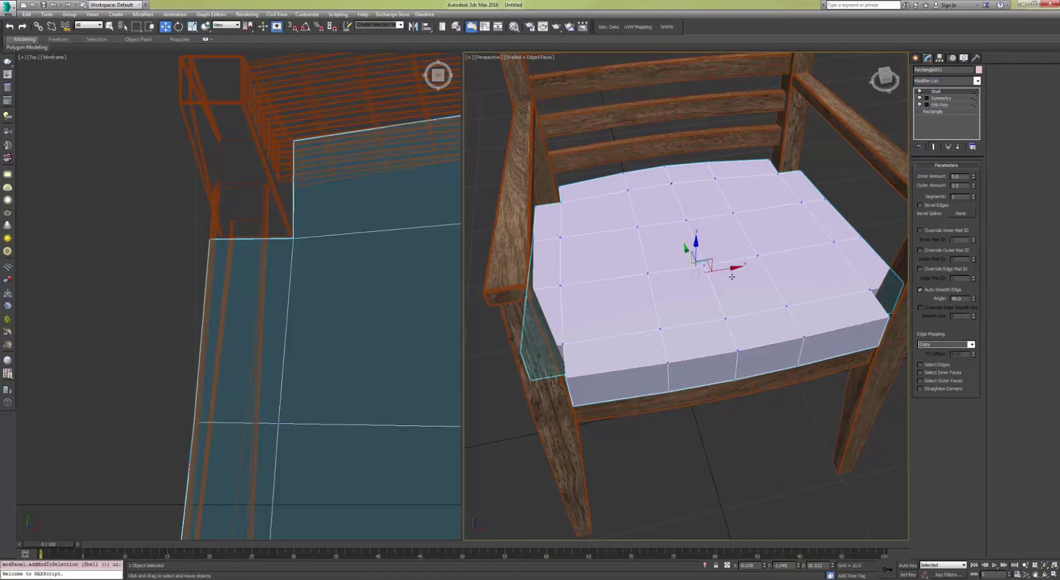
{"action": "middle_click_drag", "start_coordinate": [733, 277], "coordinate": [753, 233], "text": "alt"}
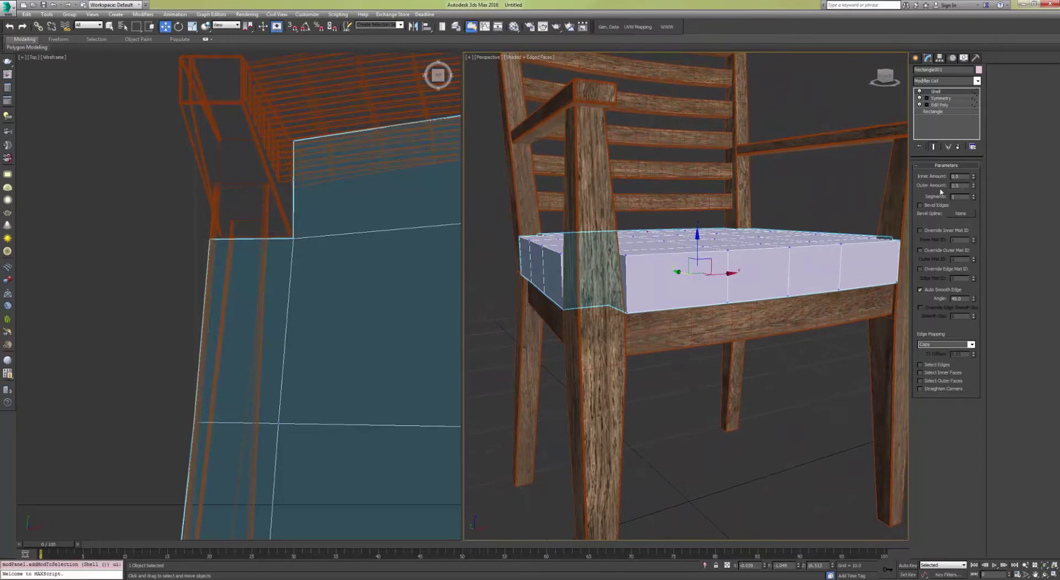
Step: Add an Edit Poly modifier above the cushion's Shell and a TurboSmooth modifier on top of it
{"action": "left_click", "coordinate": [934, 92]}
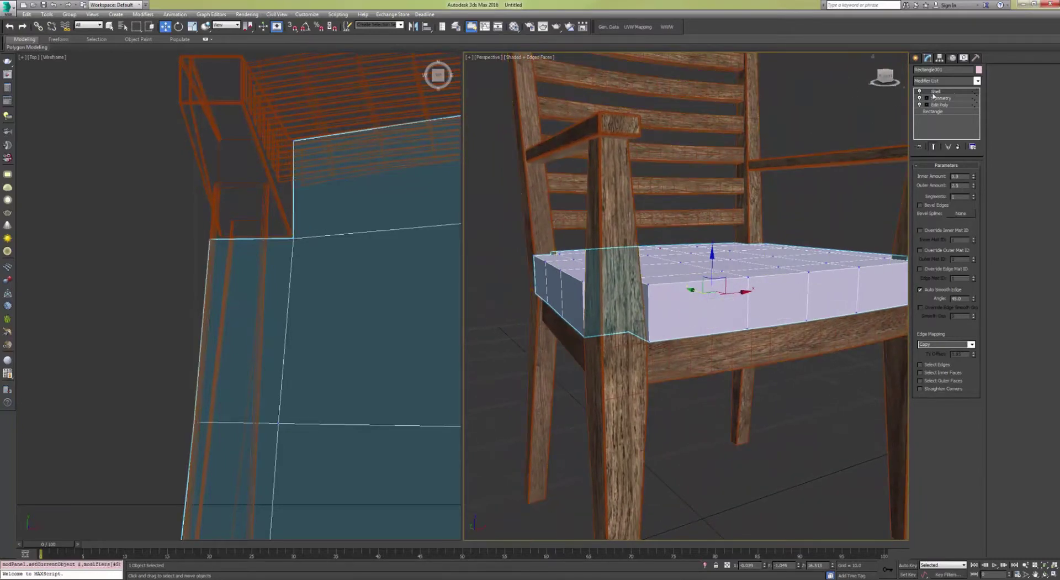
{"action": "key", "text": "shift+e"}
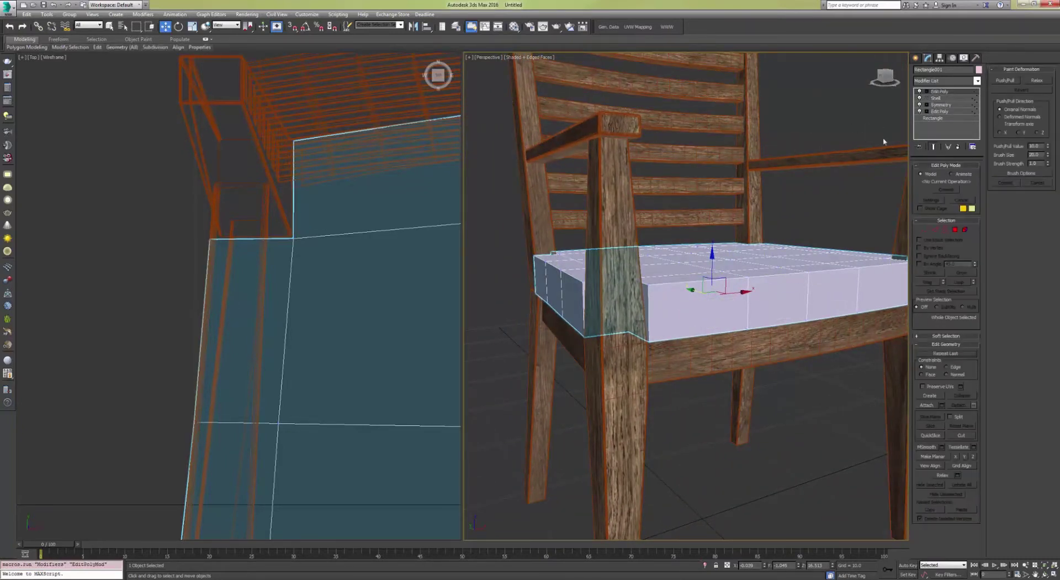
{"action": "left_click", "coordinate": [943, 80]}
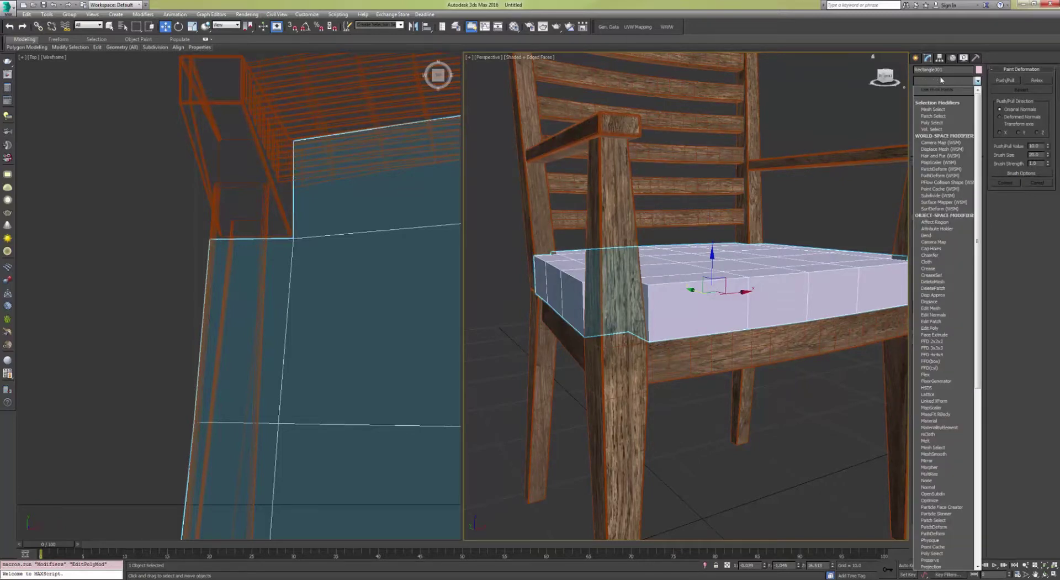
{"action": "type", "text": "tu"}
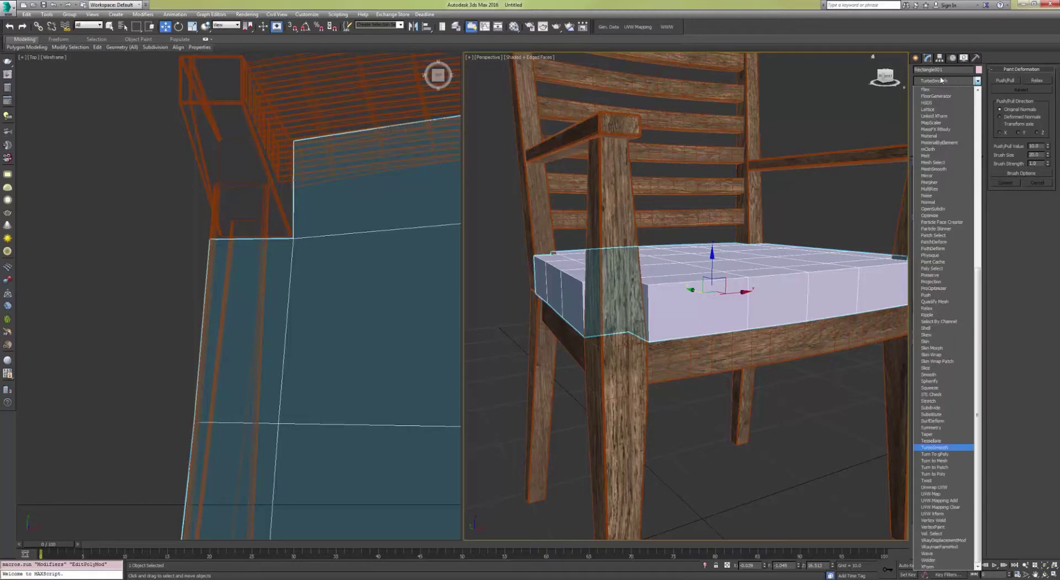
{"action": "key", "text": "Return"}
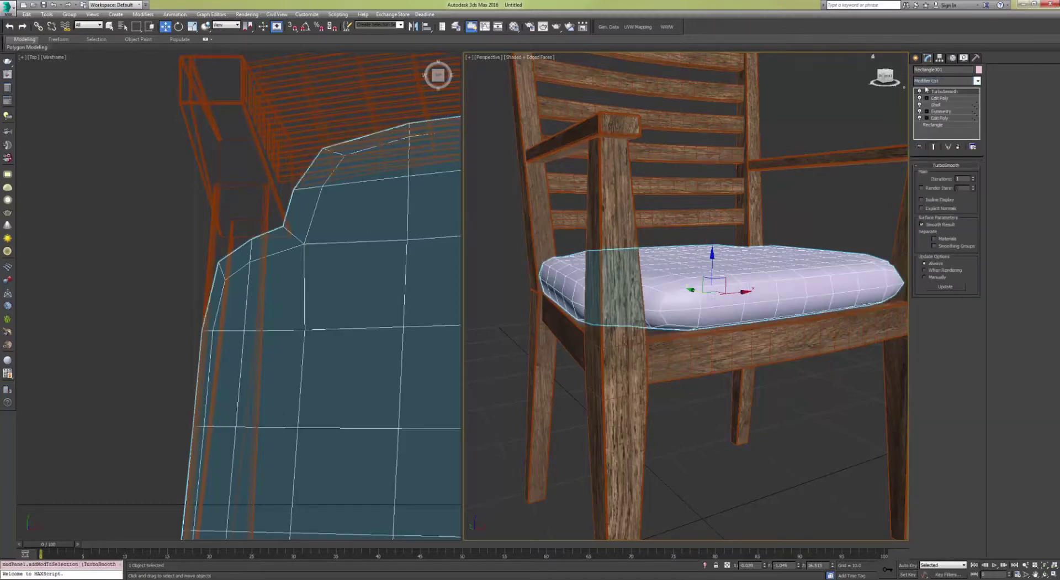
Step: Disable TurboSmooth and enable Show Cage at the edge level of the cushion's upper Edit Poly
{"action": "left_click", "coordinate": [920, 92]}
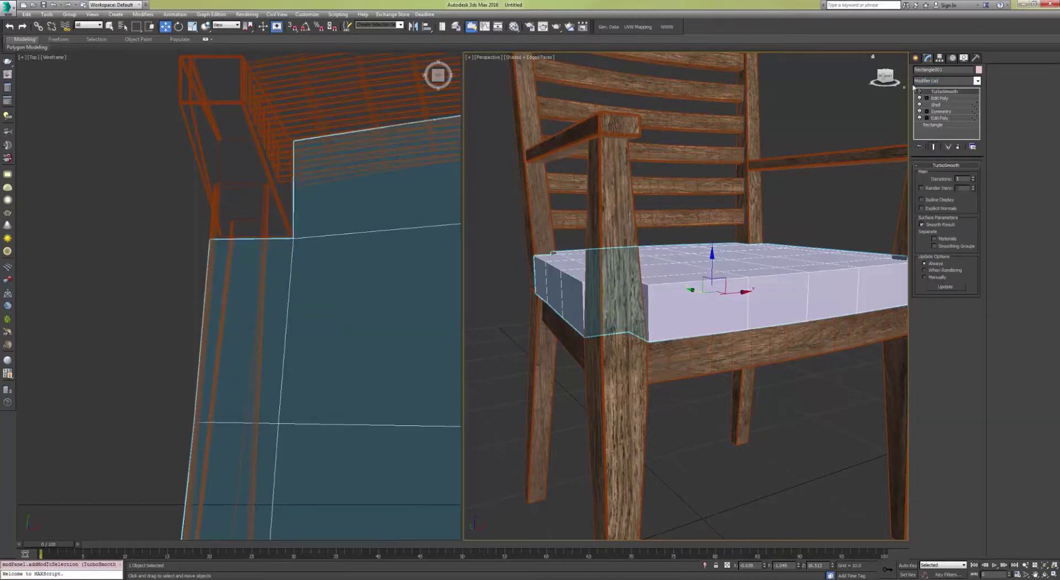
{"action": "left_click", "coordinate": [938, 100]}
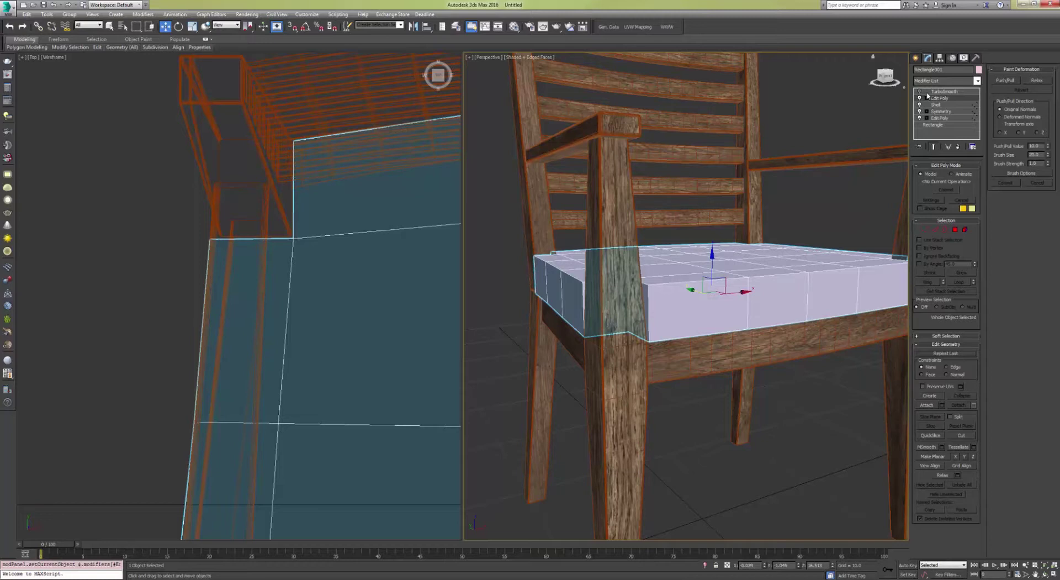
{"action": "left_click", "coordinate": [934, 147]}
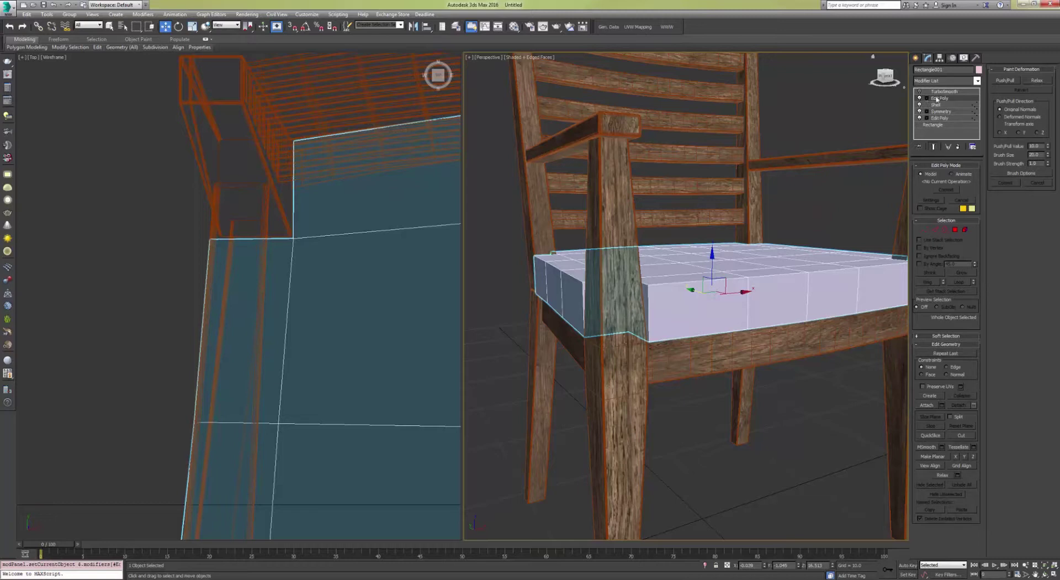
{"action": "left_click", "coordinate": [935, 230]}
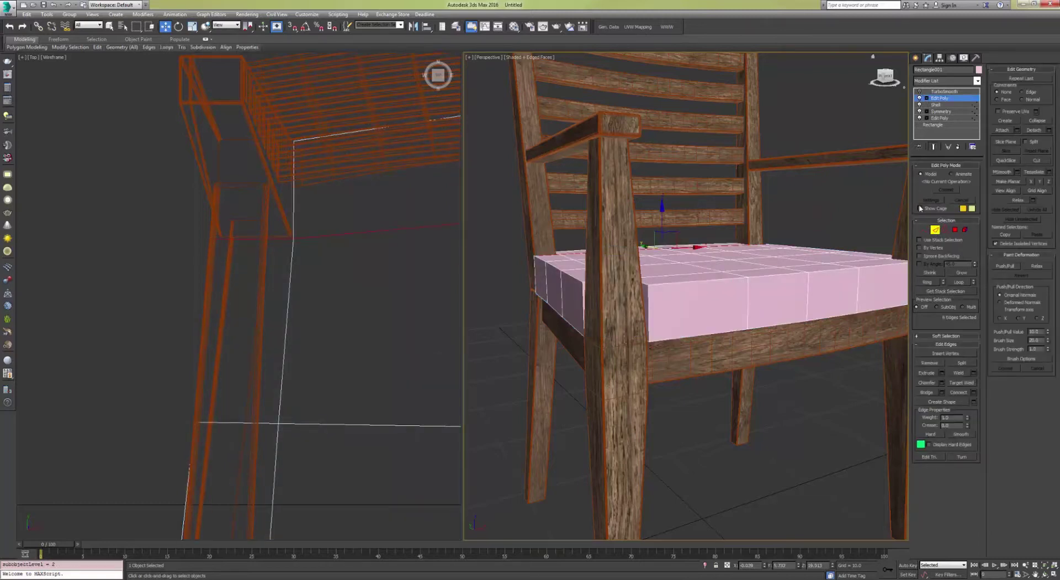
{"action": "left_click", "coordinate": [920, 209]}
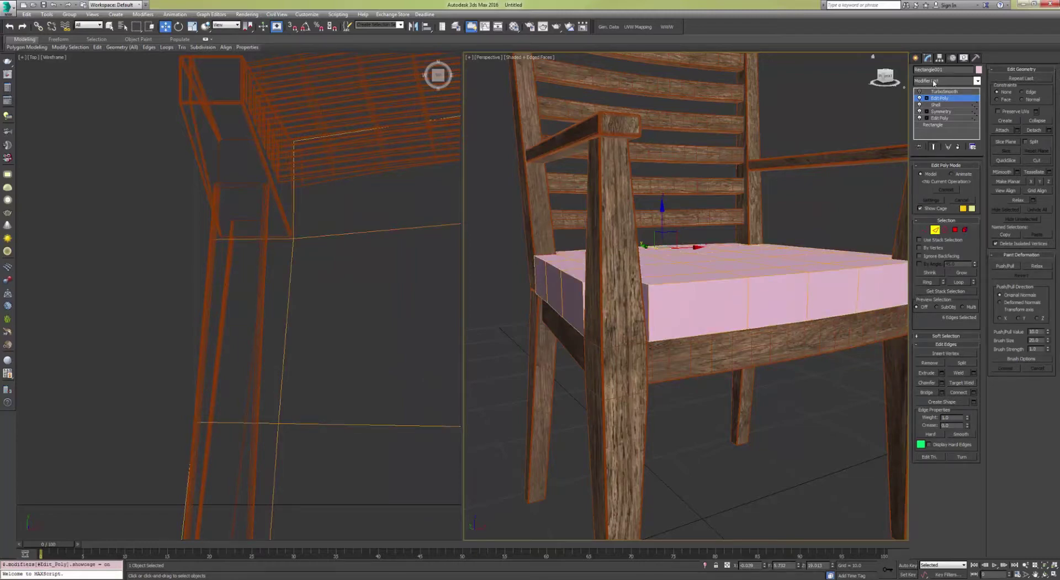
Step: Re-enable TurboSmooth and examine the smoothed cushion shape between the chair legs
{"action": "mouse_move", "coordinate": [822, 221]}
{"action": "middle_mouse_down", "text": "alt"}
{"action": "mouse_move", "coordinate": [793, 229]}
{"action": "mouse_move", "coordinate": [830, 218]}
{"action": "middle_mouse_up", "text": "alt"}
{"action": "middle_click_drag", "start_coordinate": [794, 271], "coordinate": [748, 272]}
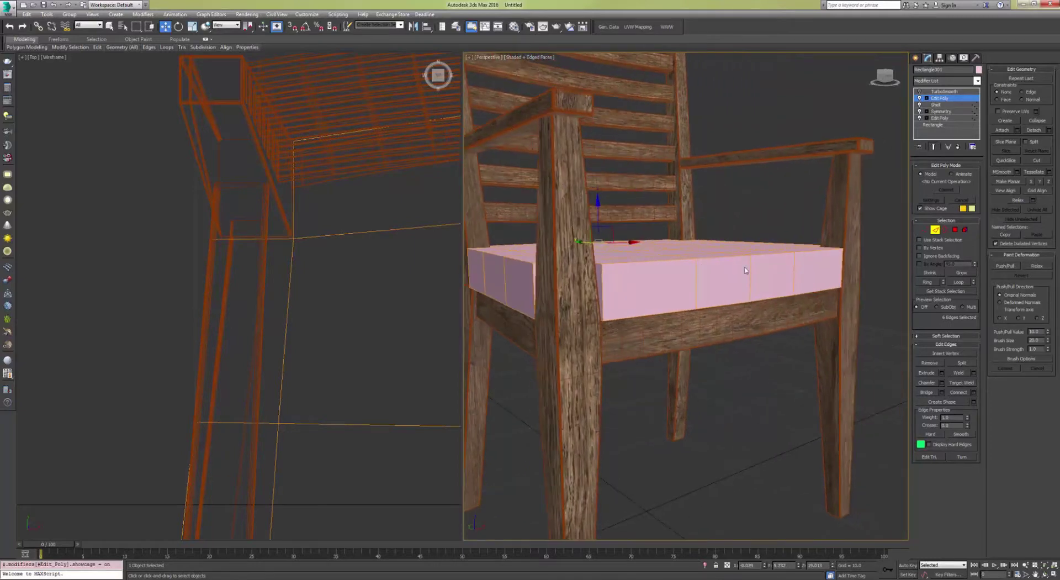
{"action": "scroll", "coordinate": [747, 272], "scroll_direction": "up", "scroll_amount": 3}
{"action": "middle_click_drag", "start_coordinate": [840, 260], "coordinate": [779, 279]}
{"action": "scroll", "coordinate": [782, 283], "scroll_direction": "down", "scroll_amount": 3}
{"action": "middle_click_drag", "start_coordinate": [666, 288], "coordinate": [720, 298]}
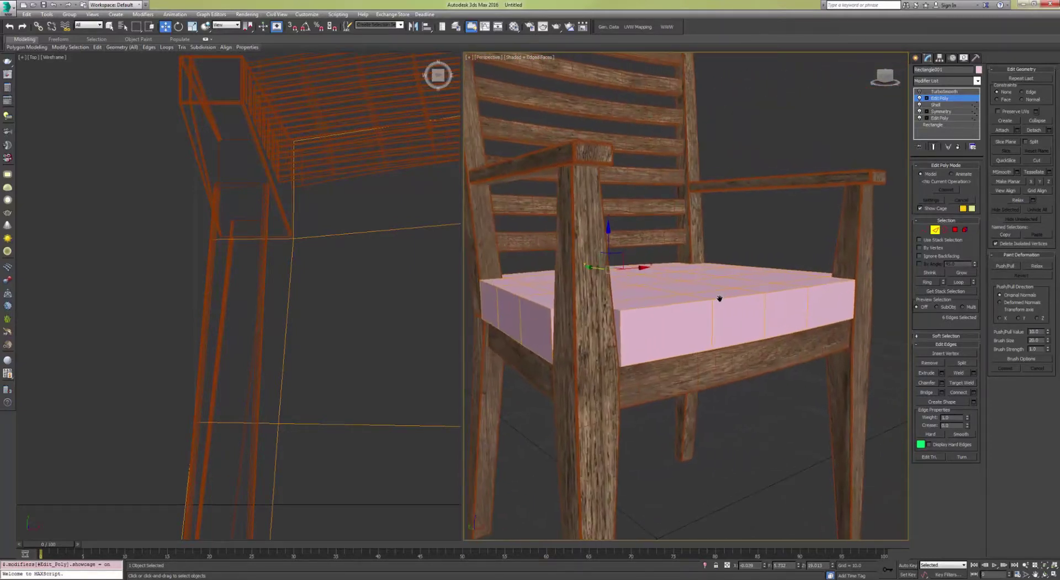
{"action": "left_click", "coordinate": [920, 92]}
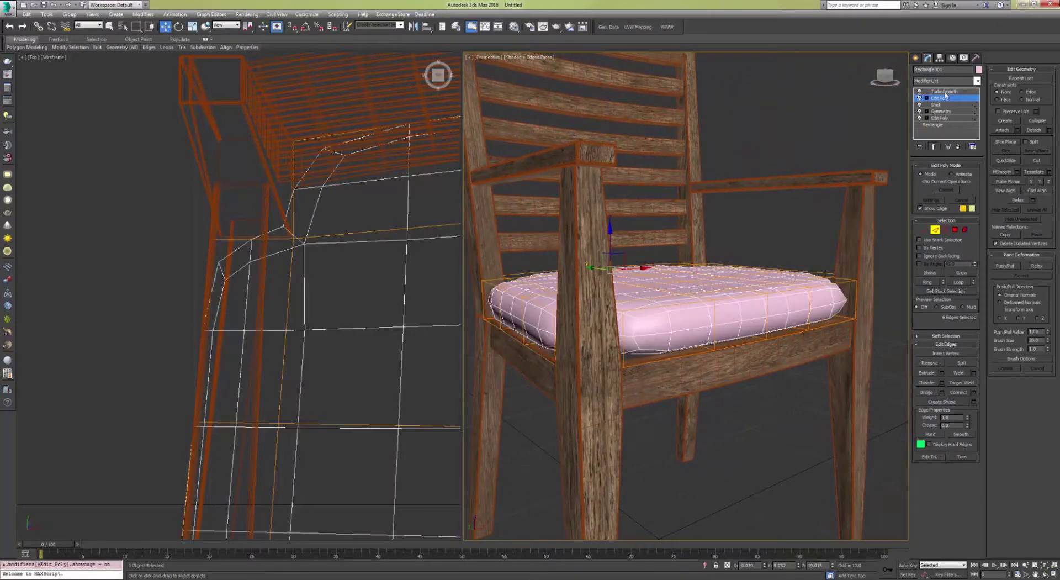
{"action": "left_click", "coordinate": [943, 92]}
{"action": "middle_click_drag", "start_coordinate": [772, 255], "coordinate": [804, 232]}
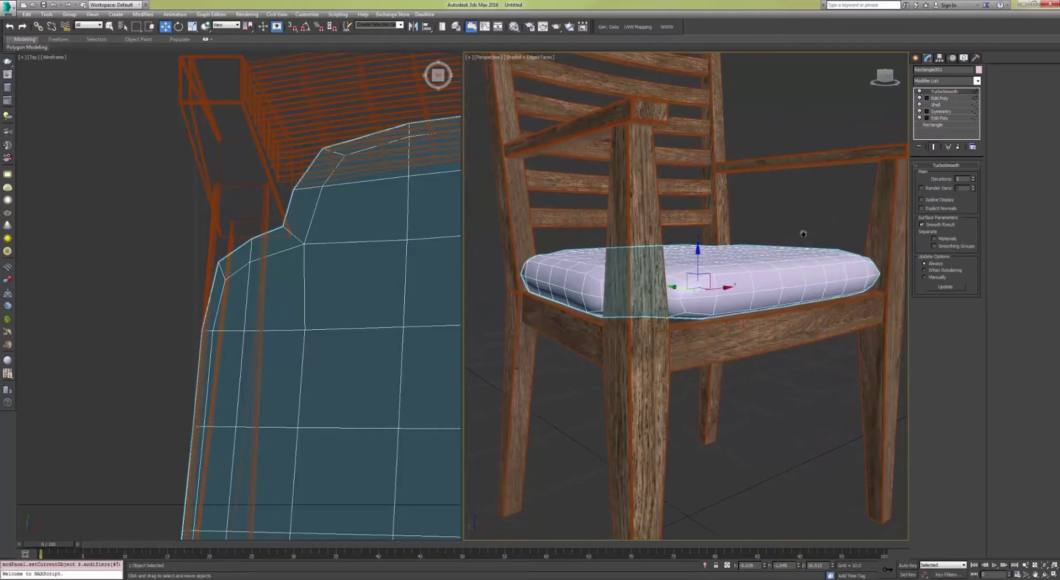
Step: Return to the edge level of the upper Edit Poly and compare the smoothed front corner with its cage
{"action": "left_click", "coordinate": [940, 99]}
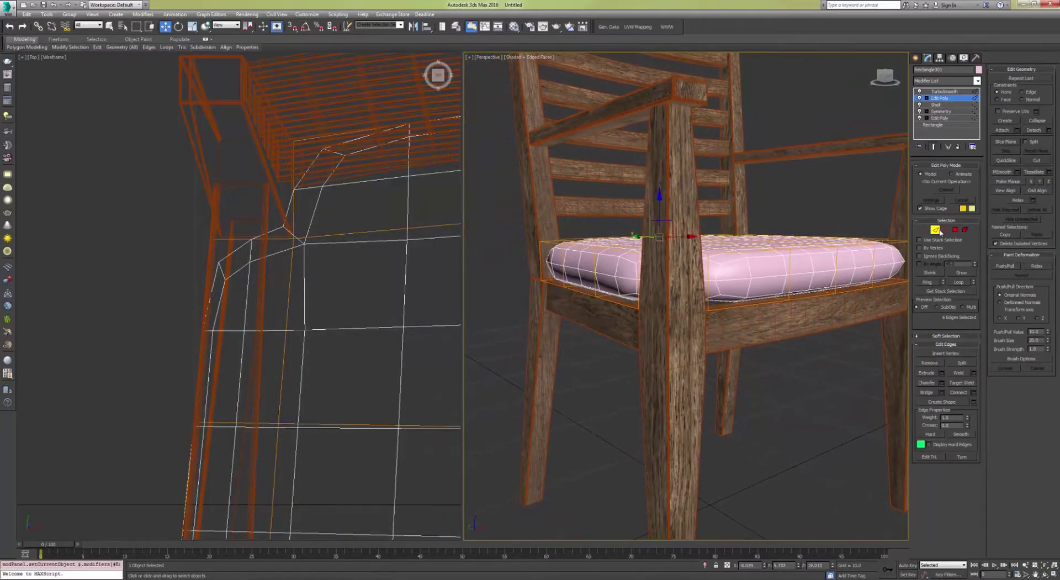
{"action": "left_click", "coordinate": [939, 232]}
{"action": "left_click", "coordinate": [936, 232]}
{"action": "middle_click_drag", "start_coordinate": [800, 272], "coordinate": [727, 261]}
{"action": "scroll", "coordinate": [779, 268], "scroll_direction": "up", "scroll_amount": 3}
{"action": "scroll", "coordinate": [779, 268], "scroll_direction": "down", "scroll_amount": 3}
{"action": "middle_click_drag", "start_coordinate": [611, 262], "coordinate": [738, 251]}
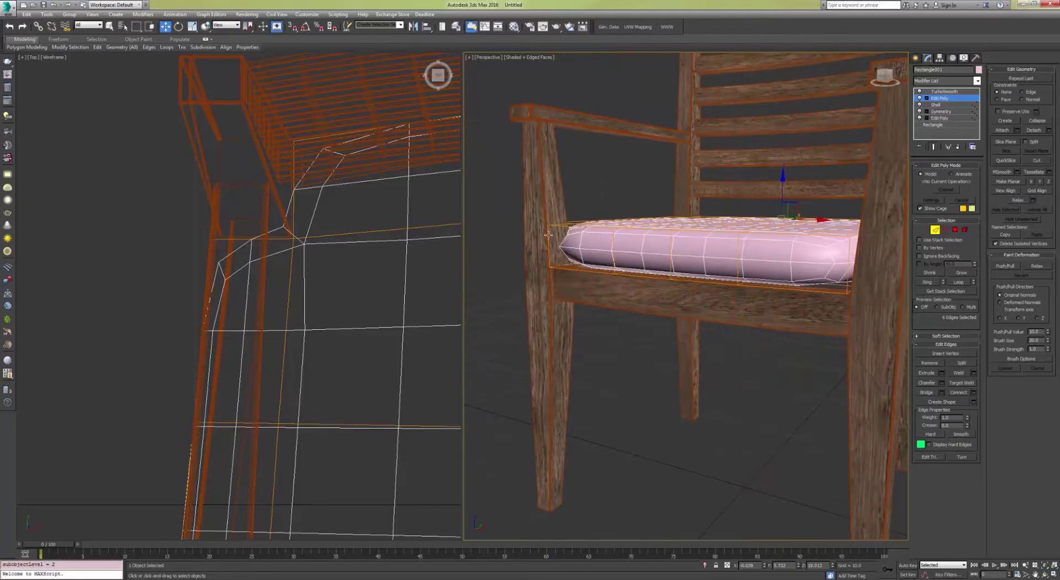
{"action": "scroll", "coordinate": [549, 235], "scroll_direction": "up", "scroll_amount": 2}
{"action": "middle_click_drag", "start_coordinate": [548, 235], "coordinate": [566, 242]}
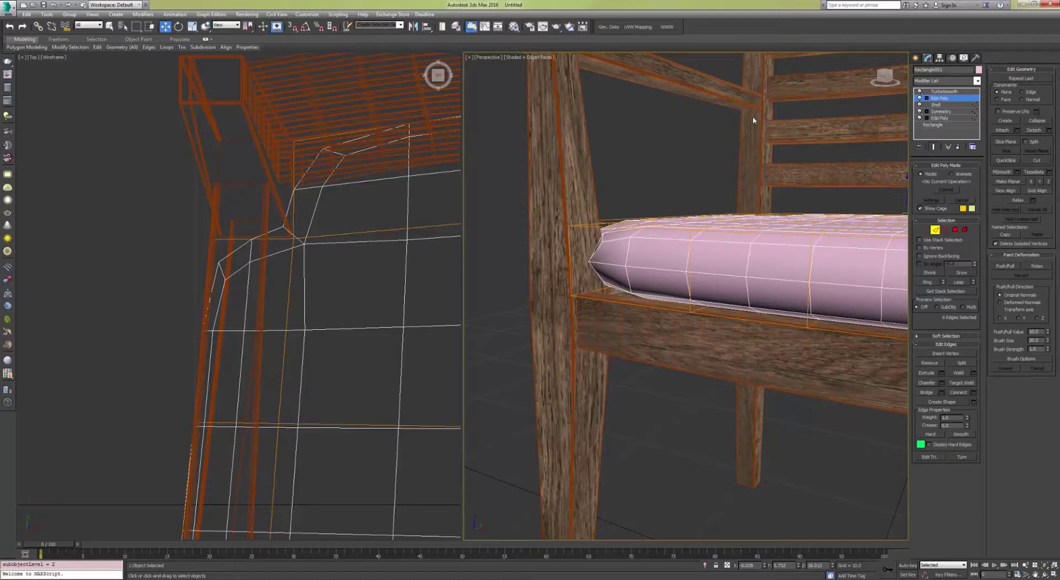
Step: Turn off TurboSmooth and Show Cage, and ring-select the vertical edges around the cushion's side in the upper Edit Poly
{"action": "left_click", "coordinate": [573, 259]}
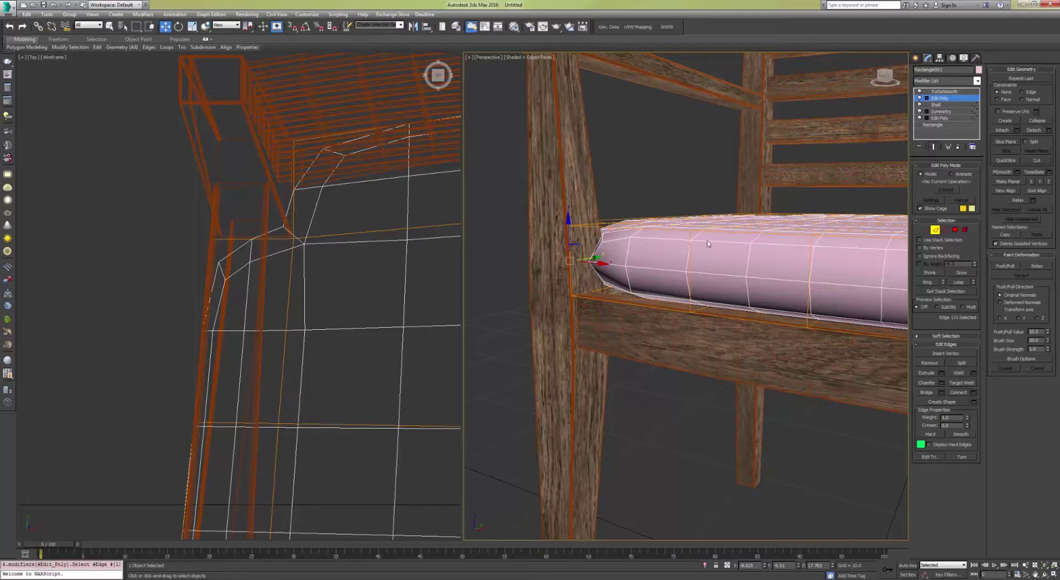
{"action": "left_click", "coordinate": [690, 267]}
{"action": "left_click", "coordinate": [920, 91]}
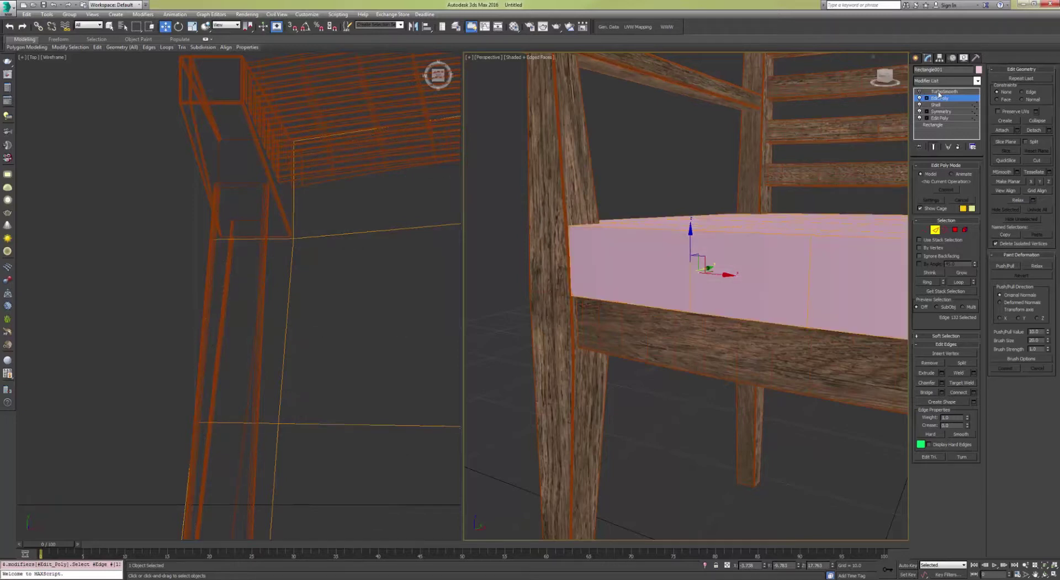
{"action": "left_click", "coordinate": [920, 208]}
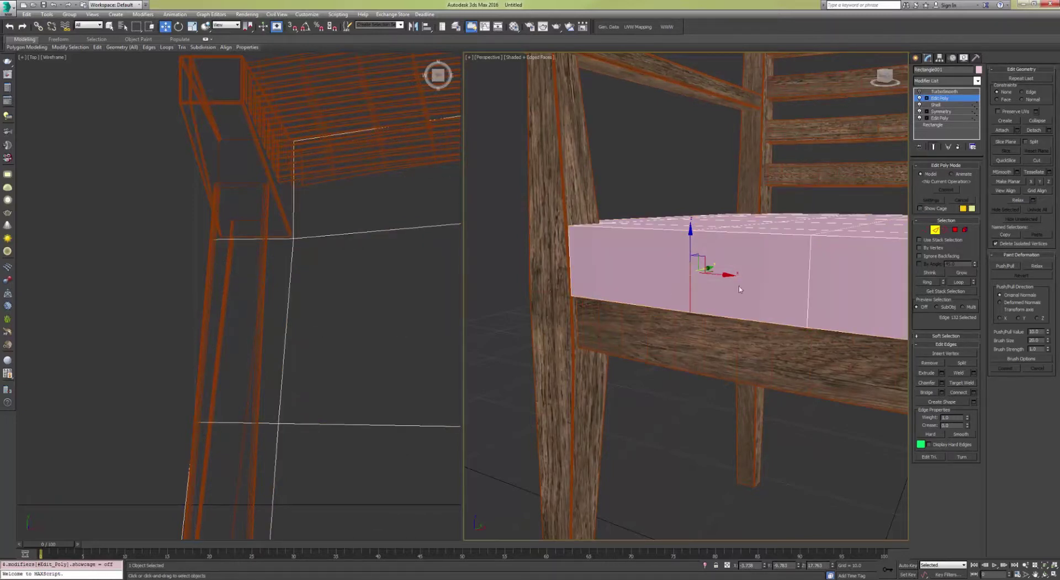
{"action": "left_click", "coordinate": [929, 283]}
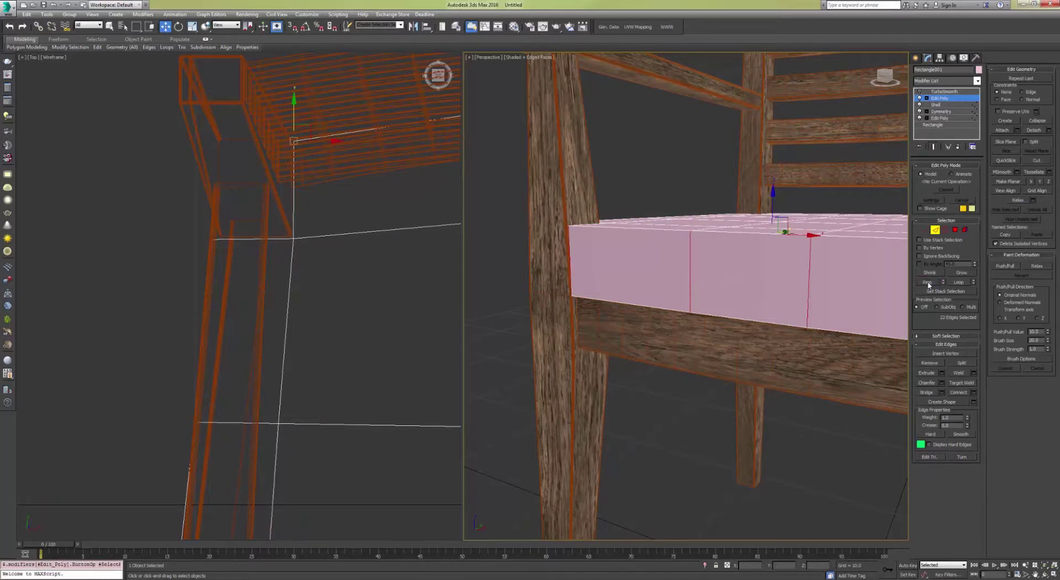
Step: Turn Show Cage and TurboSmooth back on, keeping the side edge ring selected in the upper Edit Poly
{"action": "scroll", "coordinate": [670, 265], "scroll_direction": "down", "scroll_amount": 6}
{"action": "middle_click_drag", "start_coordinate": [717, 278], "coordinate": [490, 272], "text": "alt"}
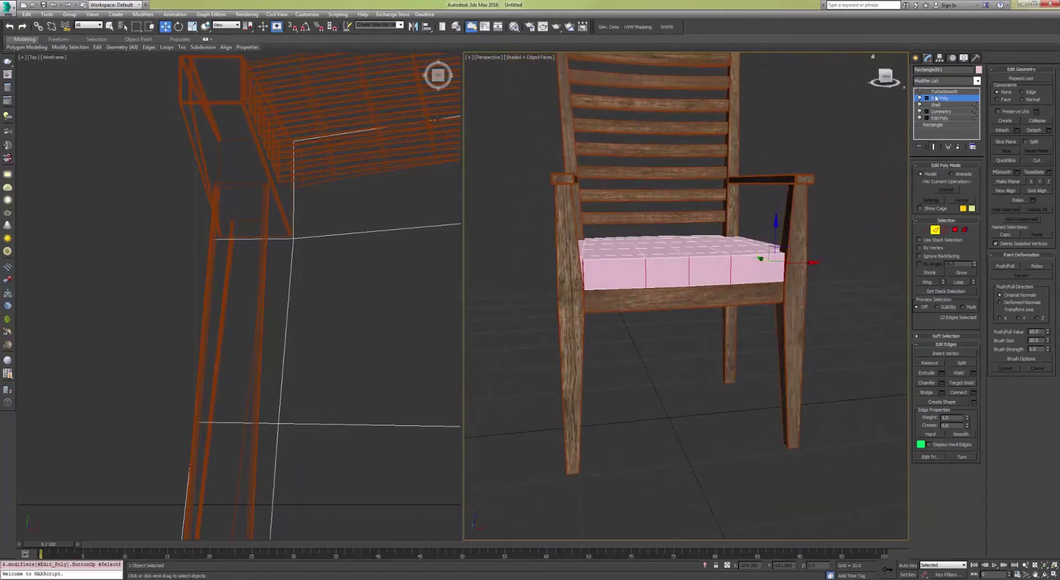
{"action": "left_click", "coordinate": [920, 209]}
{"action": "scroll", "coordinate": [773, 260], "scroll_direction": "up", "scroll_amount": 5}
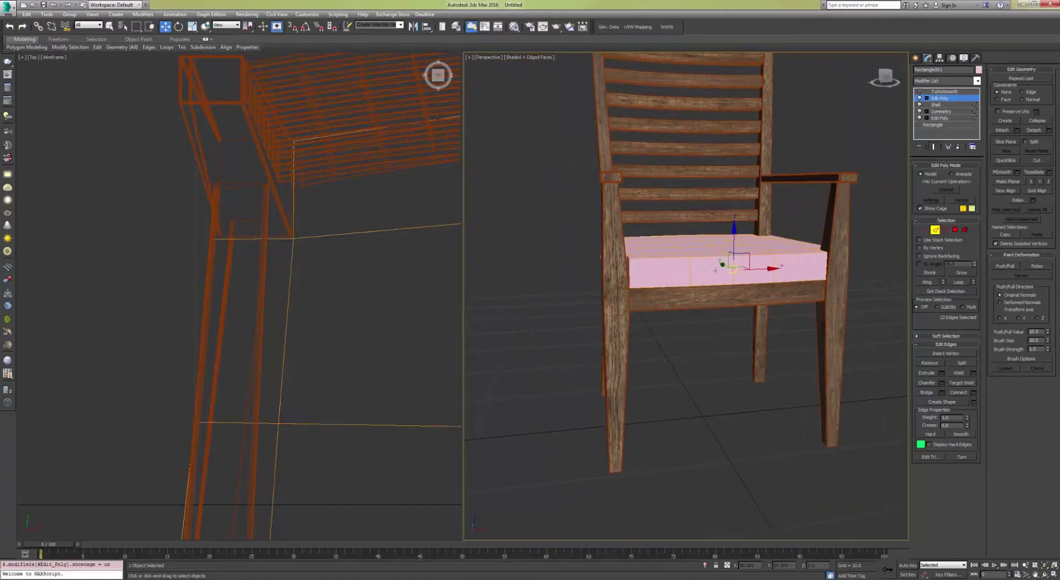
{"action": "left_click", "coordinate": [936, 91]}
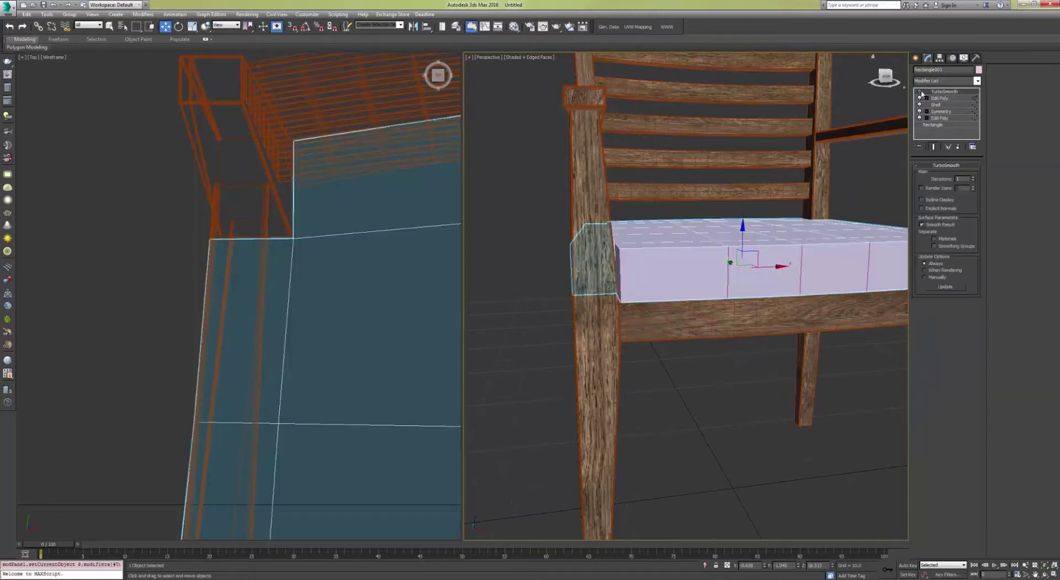
{"action": "left_click", "coordinate": [919, 91]}
{"action": "left_click", "coordinate": [939, 98]}
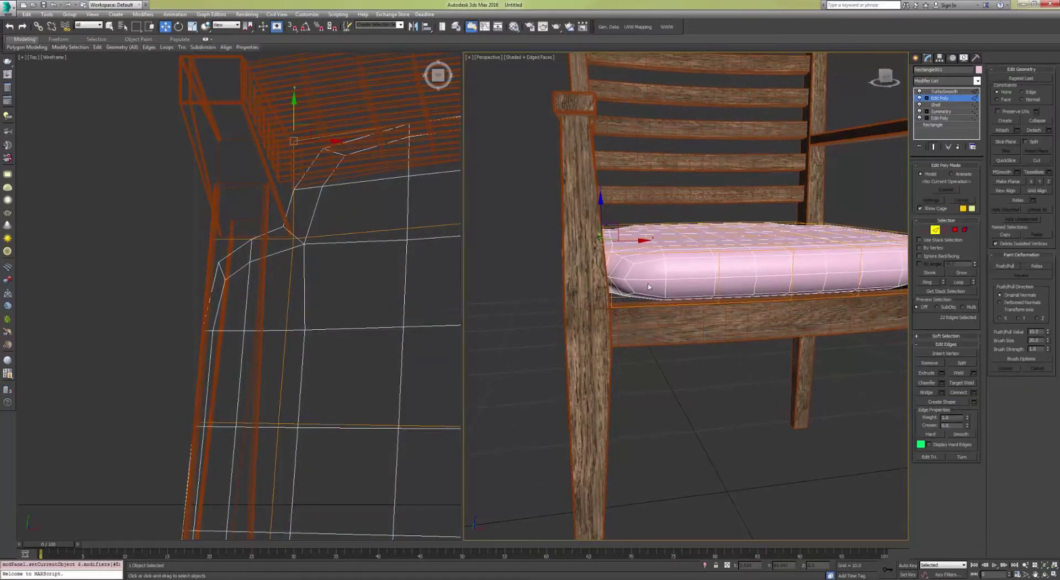
{"action": "middle_click_drag", "start_coordinate": [766, 284], "coordinate": [718, 275], "text": "alt"}
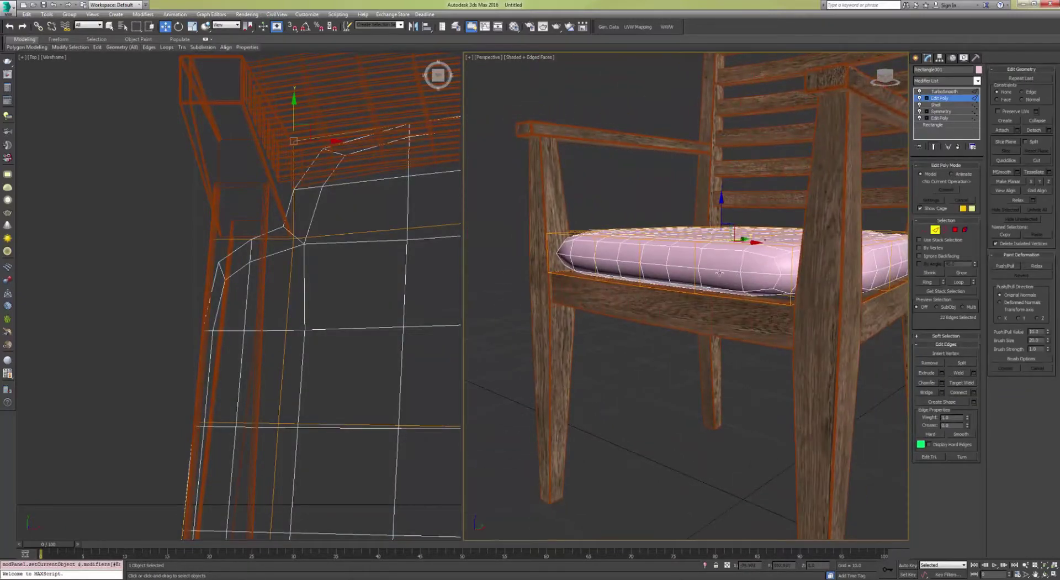
{"action": "middle_click_drag", "start_coordinate": [580, 262], "coordinate": [642, 267]}
{"action": "scroll", "coordinate": [643, 266], "scroll_direction": "up", "scroll_amount": 4}
{"action": "middle_click_drag", "start_coordinate": [714, 253], "coordinate": [641, 248]}
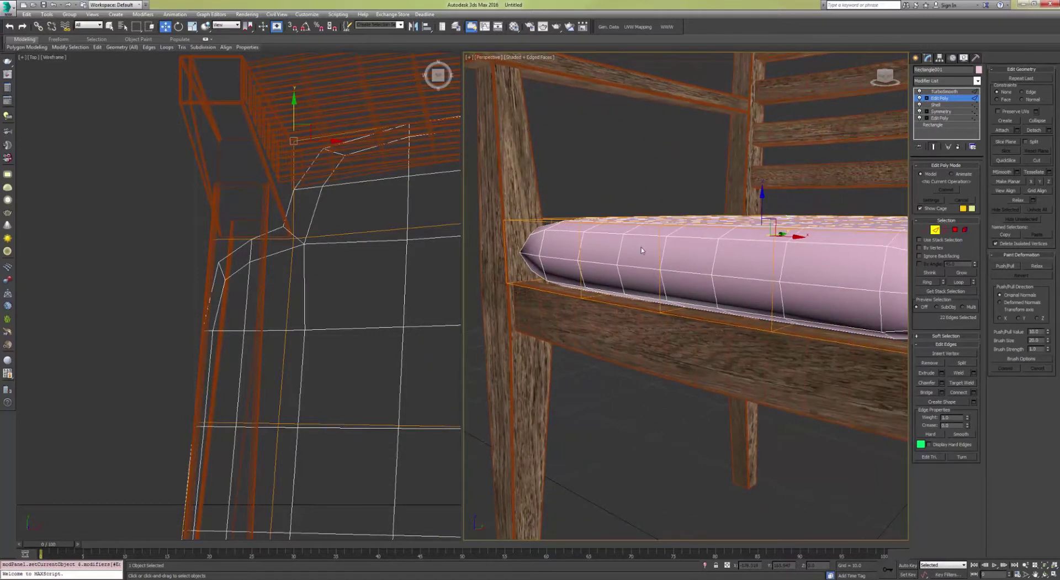
Step: Connect the ring edges with one segment, sliding the new loop about 90 toward the cushion's bottom edge
{"action": "left_click", "coordinate": [975, 392]}
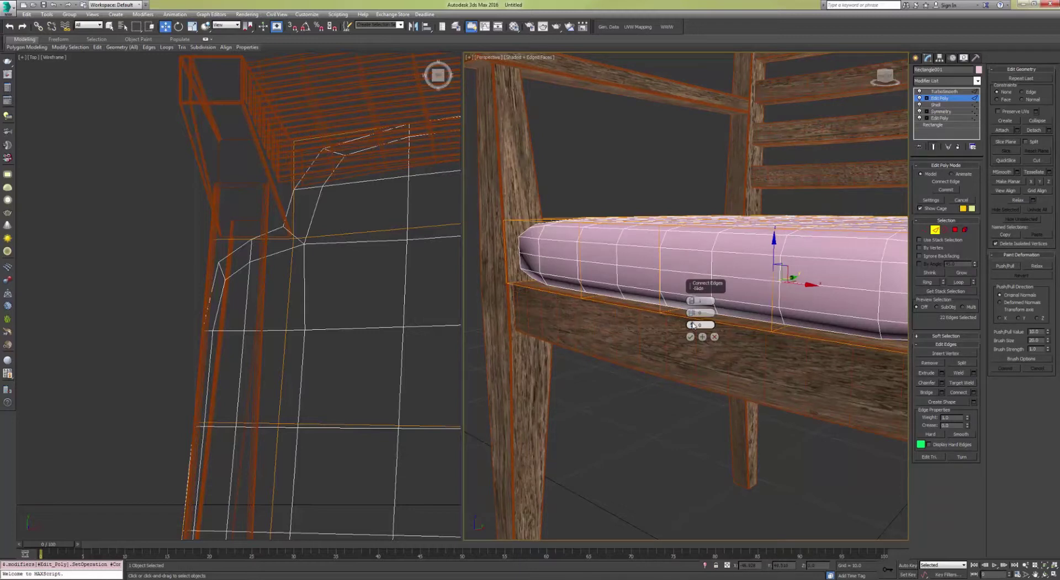
{"action": "left_click_drag", "start_coordinate": [693, 326], "coordinate": [682, 92]}
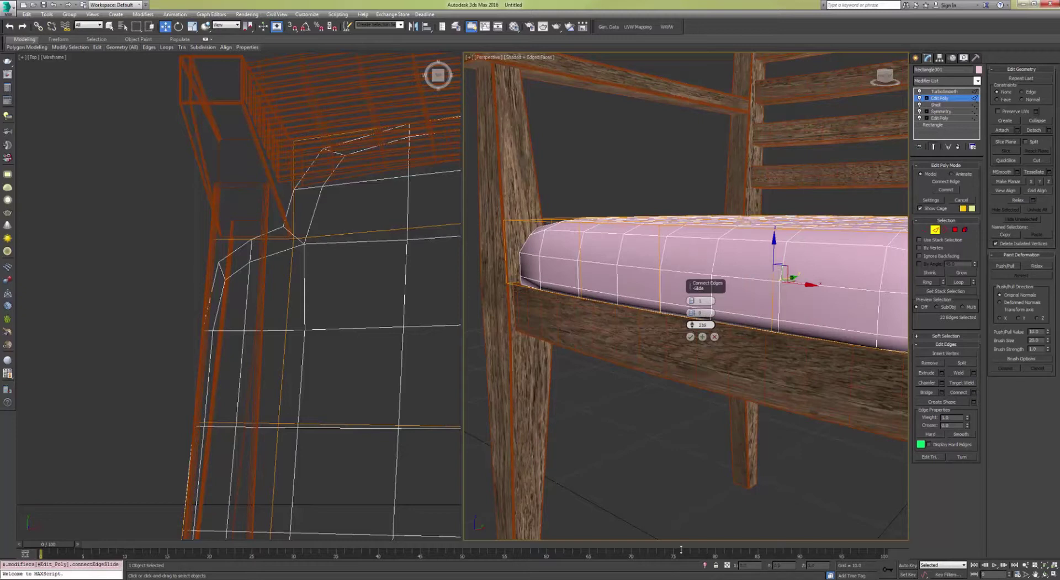
{"action": "left_click_drag", "start_coordinate": [698, 418], "coordinate": [706, 307]}
{"action": "mouse_move", "coordinate": [696, 153]}
{"action": "left_mouse_down"}
{"action": "mouse_move", "coordinate": [702, 214]}
{"action": "mouse_move", "coordinate": [704, 171]}
{"action": "left_mouse_up"}
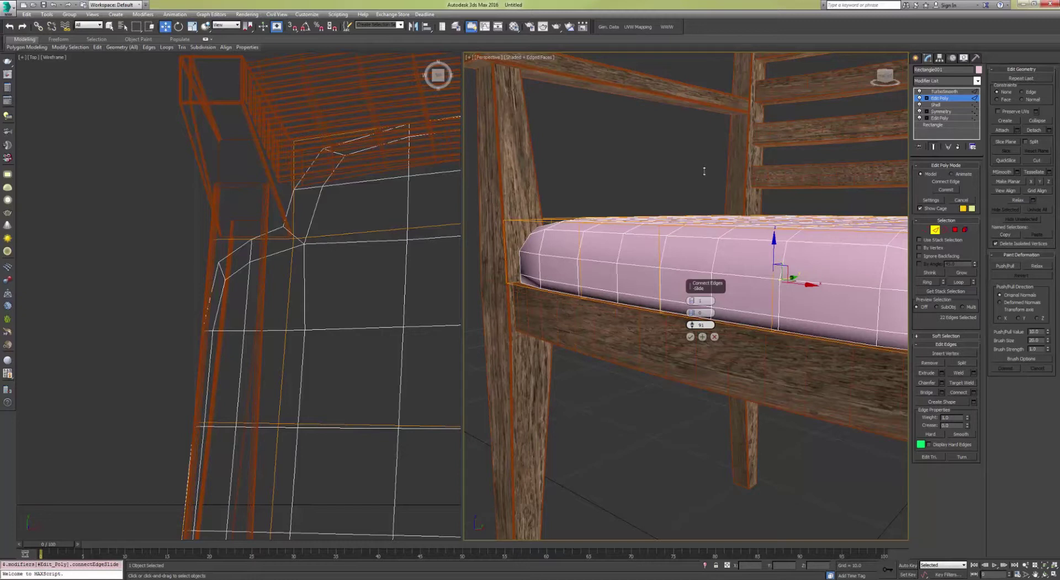
{"action": "left_click_drag", "start_coordinate": [705, 171], "coordinate": [706, 165]}
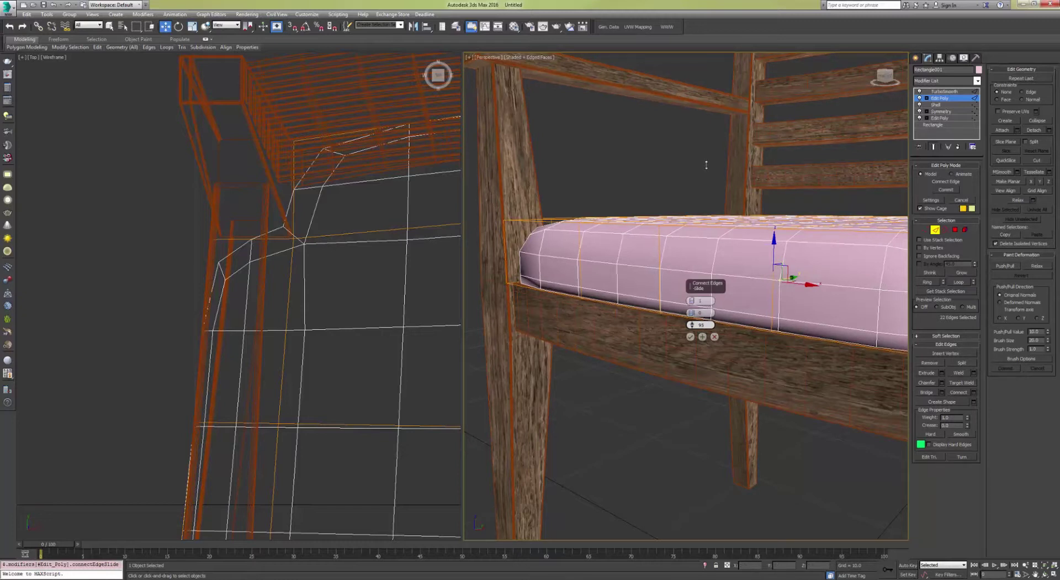
{"action": "left_click", "coordinate": [690, 337]}
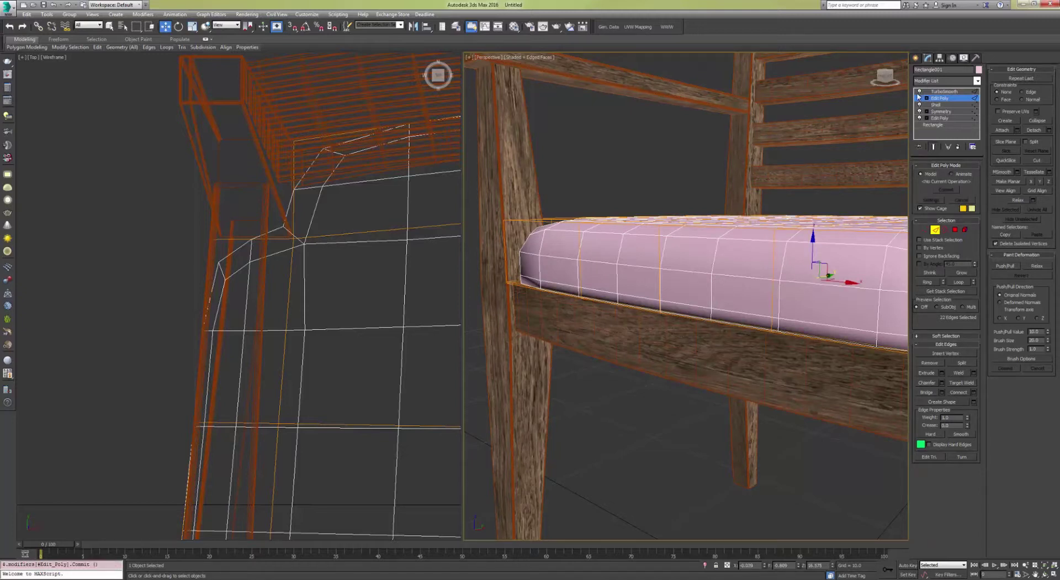
Step: Isolate the cushion at the TurboSmooth level and examine its smoothed underside and bottom rim
{"action": "left_click", "coordinate": [940, 92]}
{"action": "scroll", "coordinate": [701, 229], "scroll_direction": "down", "scroll_amount": 5}
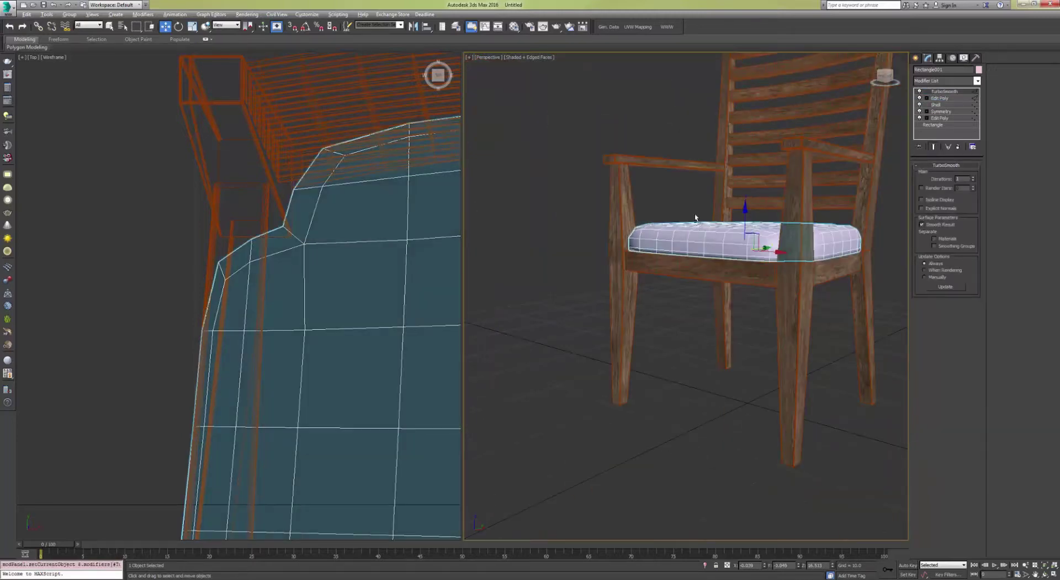
{"action": "middle_click_drag", "start_coordinate": [700, 228], "coordinate": [736, 235], "text": "alt"}
{"action": "key", "text": "alt+q"}
{"action": "middle_click_drag", "start_coordinate": [686, 295], "coordinate": [715, 298], "text": "alt"}
{"action": "scroll", "coordinate": [715, 299], "scroll_direction": "up", "scroll_amount": 4}
{"action": "middle_click_drag", "start_coordinate": [798, 293], "coordinate": [730, 228], "text": "alt"}
Step: Switch the wireframe viewport to the front view, check the cushion's profile, and end isolation to show the chair again
{"action": "key", "text": "f"}
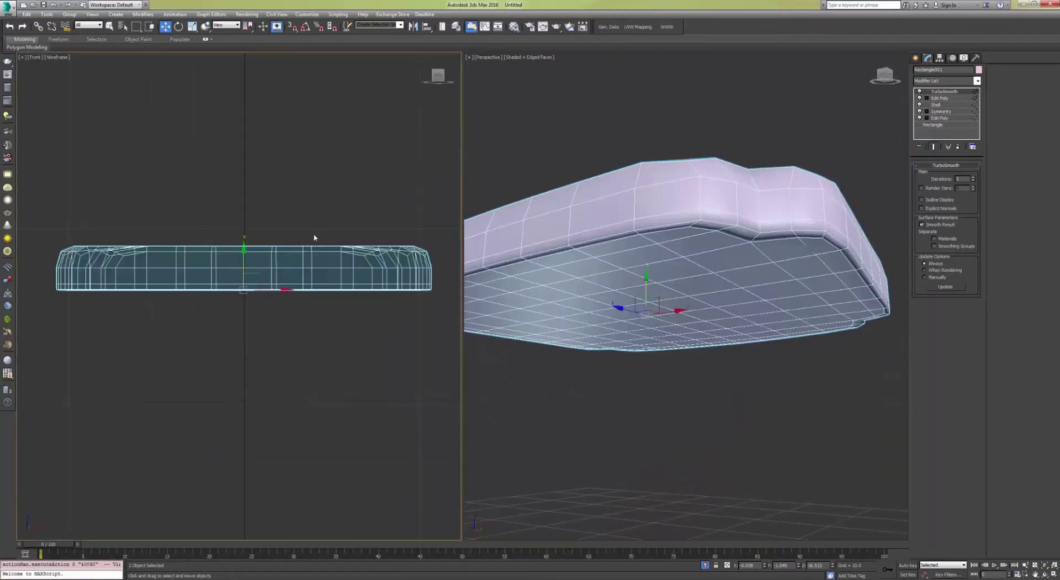
{"action": "scroll", "coordinate": [174, 279], "scroll_direction": "up", "scroll_amount": 3}
{"action": "scroll", "coordinate": [173, 304], "scroll_direction": "down", "scroll_amount": 2}
{"action": "scroll", "coordinate": [166, 286], "scroll_direction": "up", "scroll_amount": 2}
{"action": "scroll", "coordinate": [245, 291], "scroll_direction": "down", "scroll_amount": 9}
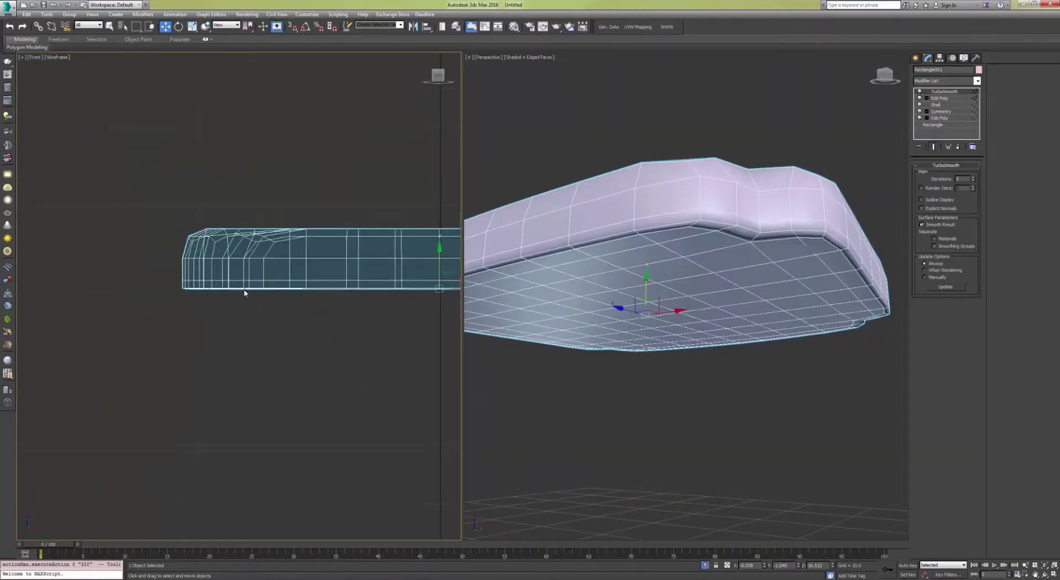
{"action": "middle_click_drag", "start_coordinate": [337, 283], "coordinate": [279, 286]}
{"action": "middle_click_drag", "start_coordinate": [726, 245], "coordinate": [613, 160], "text": "alt"}
{"action": "right_click", "coordinate": [613, 159]}
{"action": "left_click", "coordinate": [628, 100]}
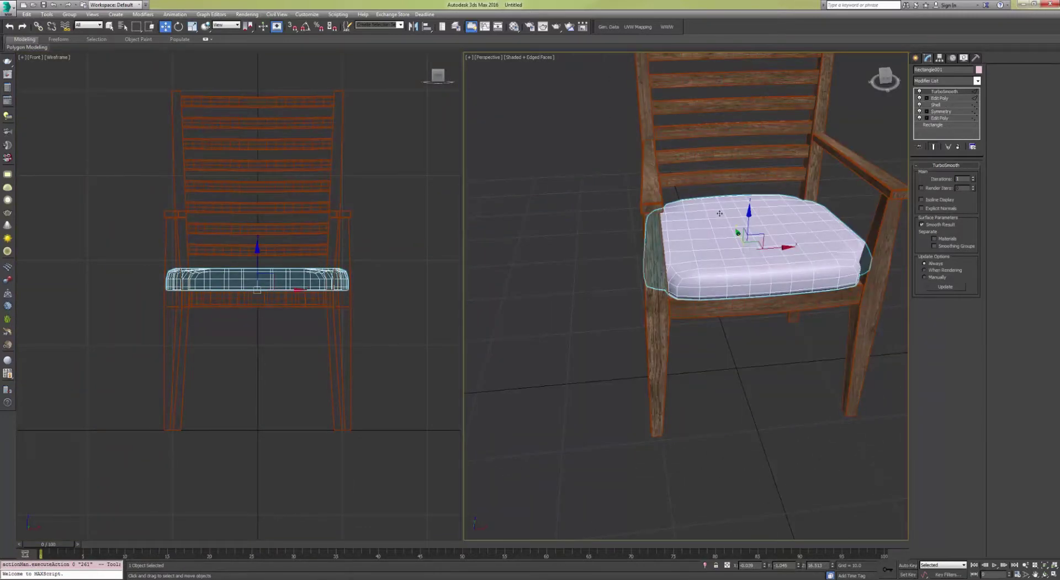
Step: Add an Edit Poly modifier above TurboSmooth and select all vertices along the cushion's bottom face
{"action": "key", "text": "ctrl+e"}
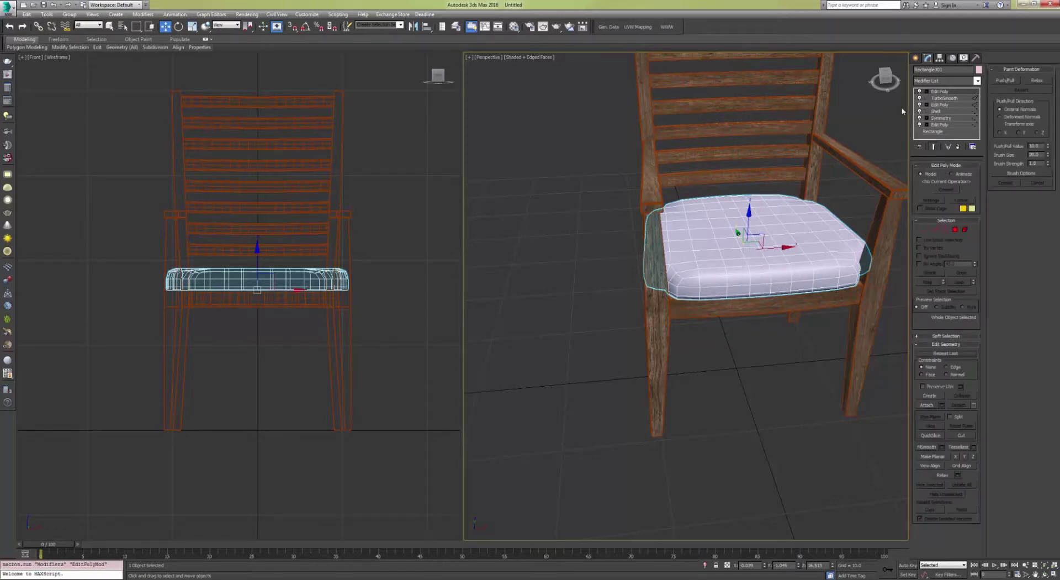
{"action": "left_click", "coordinate": [926, 230]}
{"action": "scroll", "coordinate": [303, 184], "scroll_direction": "down", "scroll_amount": 4}
{"action": "scroll", "coordinate": [303, 186], "scroll_direction": "up", "scroll_amount": 2}
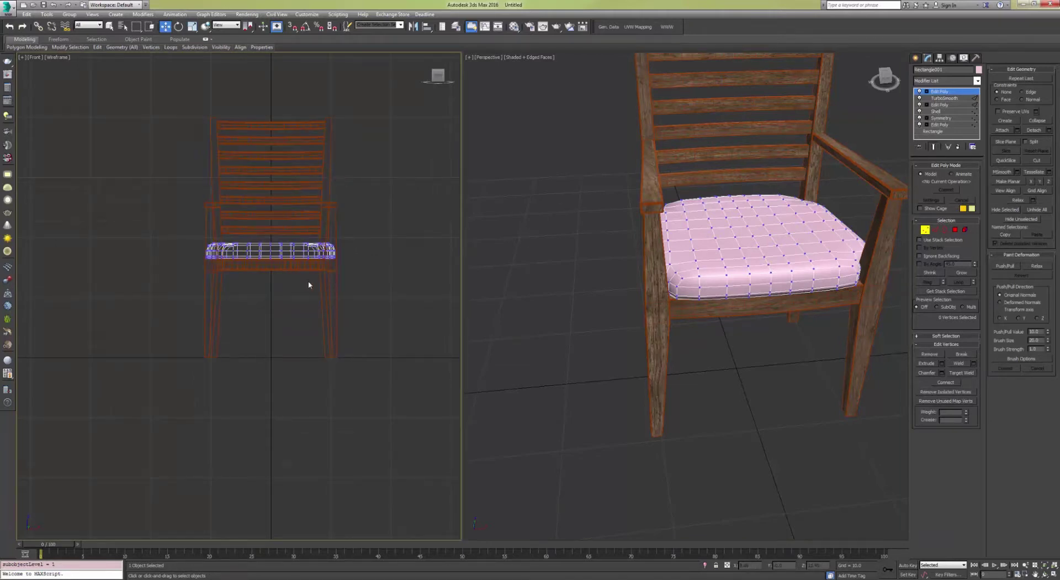
{"action": "scroll", "coordinate": [264, 274], "scroll_direction": "up", "scroll_amount": 6}
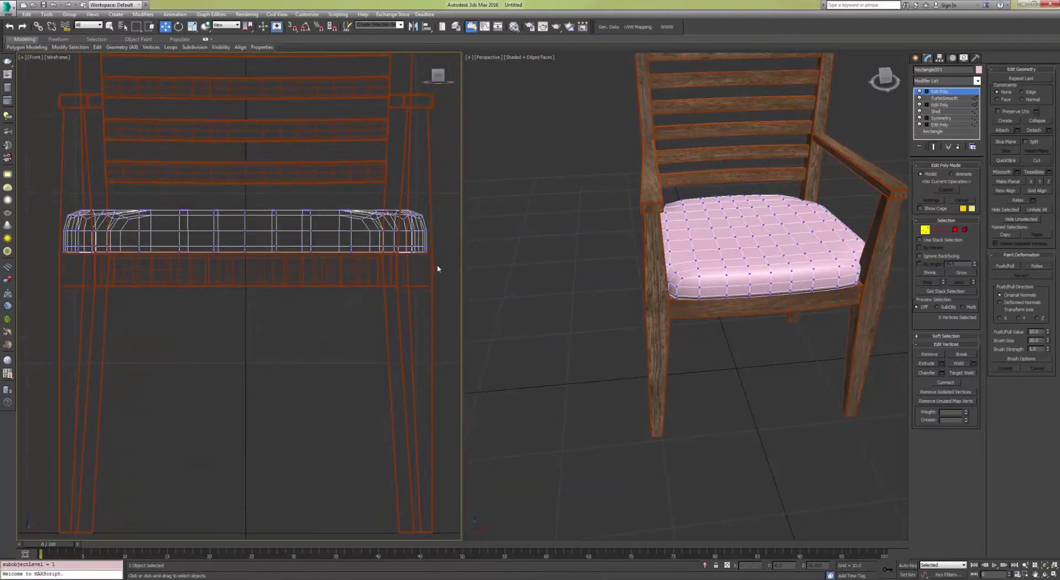
{"action": "left_click_drag", "start_coordinate": [211, 253], "coordinate": [53, 252]}
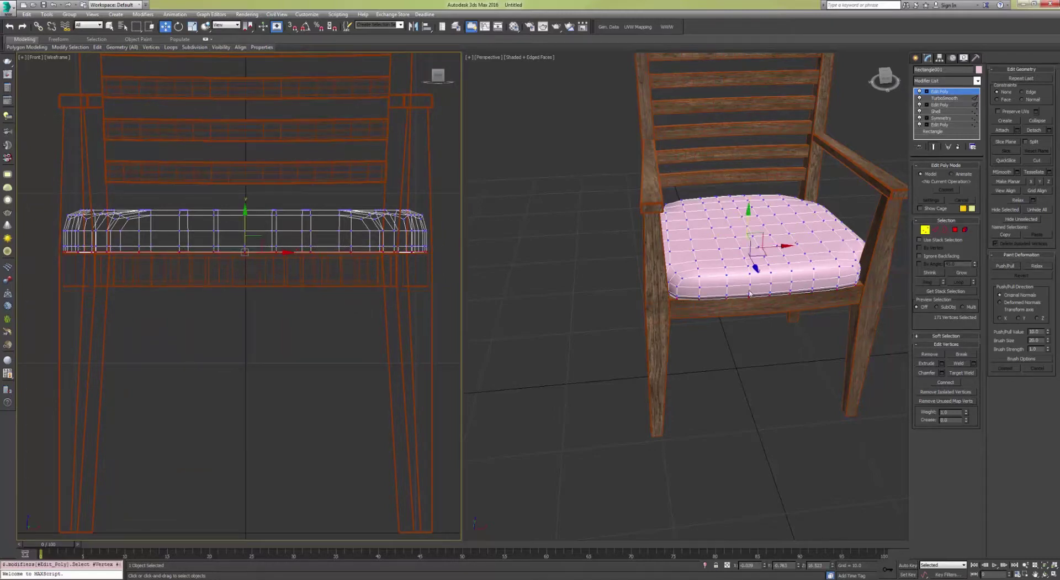
{"action": "middle_click_drag", "start_coordinate": [752, 298], "coordinate": [786, 280], "text": "alt"}
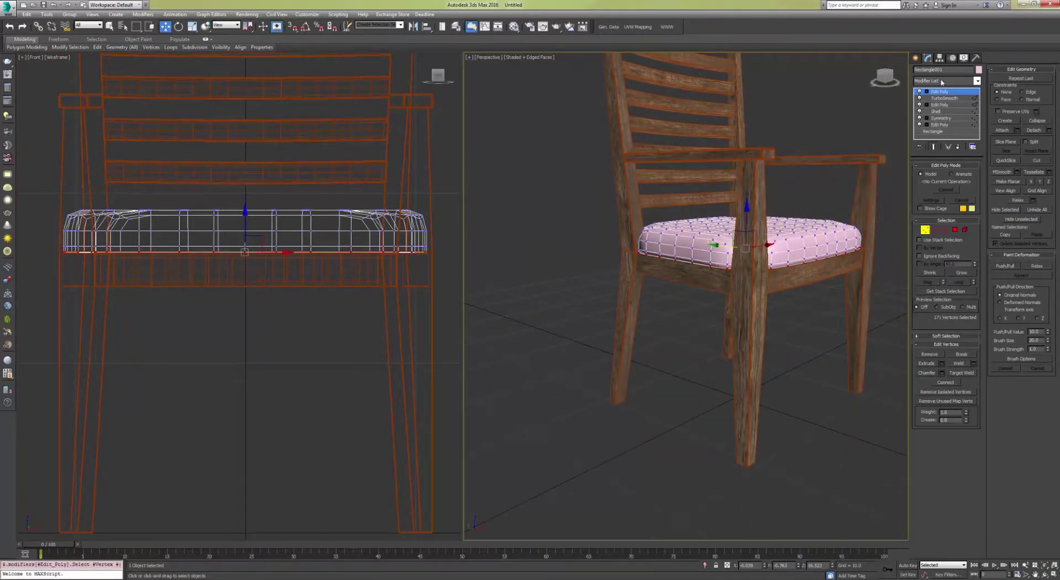
Step: Add a Cloth modifier to the cushion and load the bottom vertex selection from the stack at its Group level
{"action": "left_click", "coordinate": [942, 81]}
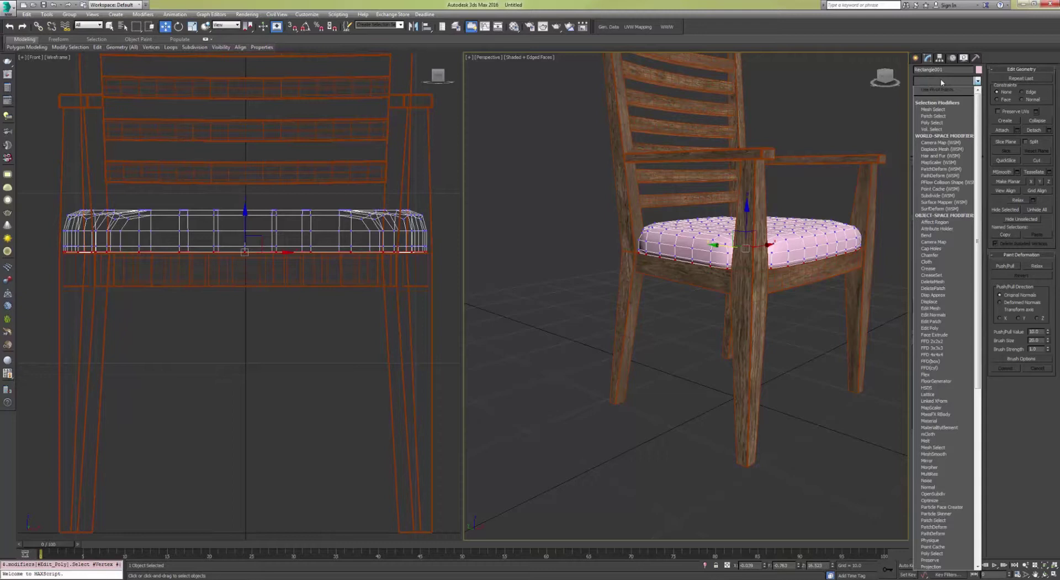
{"action": "left_click", "coordinate": [945, 262]}
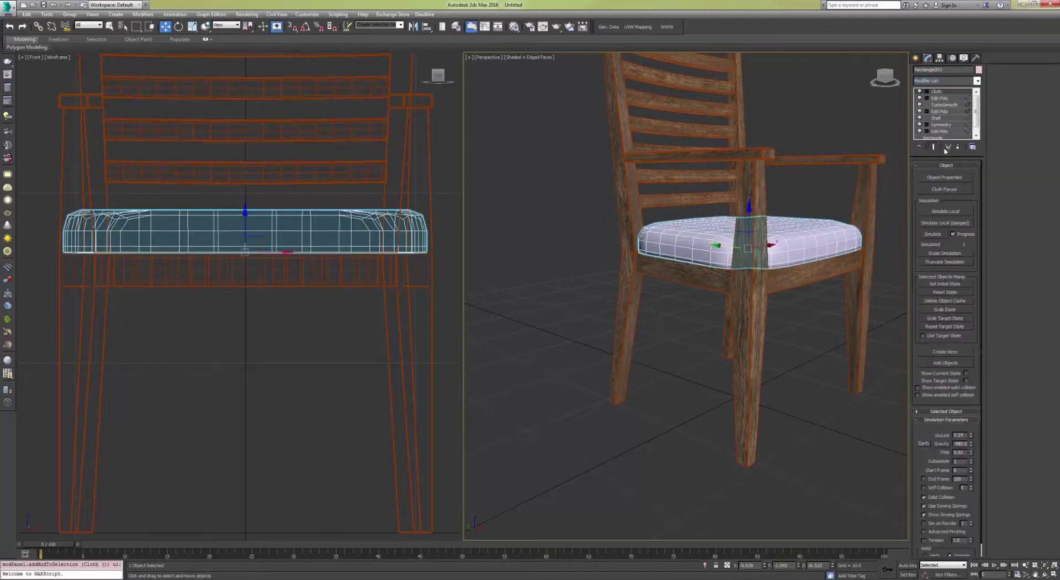
{"action": "left_click", "coordinate": [927, 93]}
{"action": "left_click", "coordinate": [940, 99]}
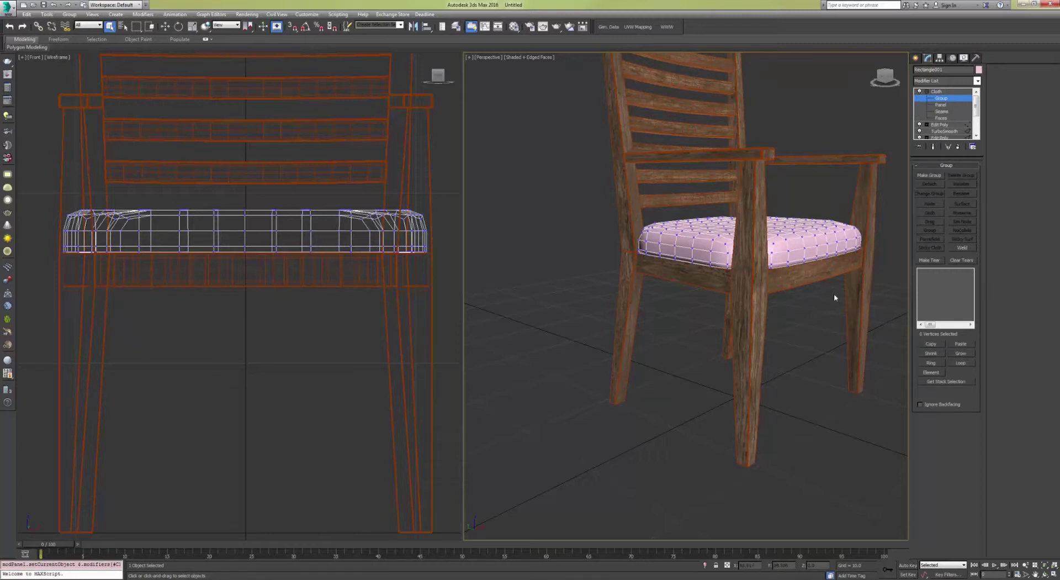
{"action": "left_click", "coordinate": [949, 382]}
{"action": "middle_click_drag", "start_coordinate": [835, 276], "coordinate": [743, 230], "text": "alt"}
{"action": "middle_click_drag", "start_coordinate": [797, 206], "coordinate": [709, 235], "text": "alt"}
{"action": "scroll", "coordinate": [741, 245], "scroll_direction": "up", "scroll_amount": 5}
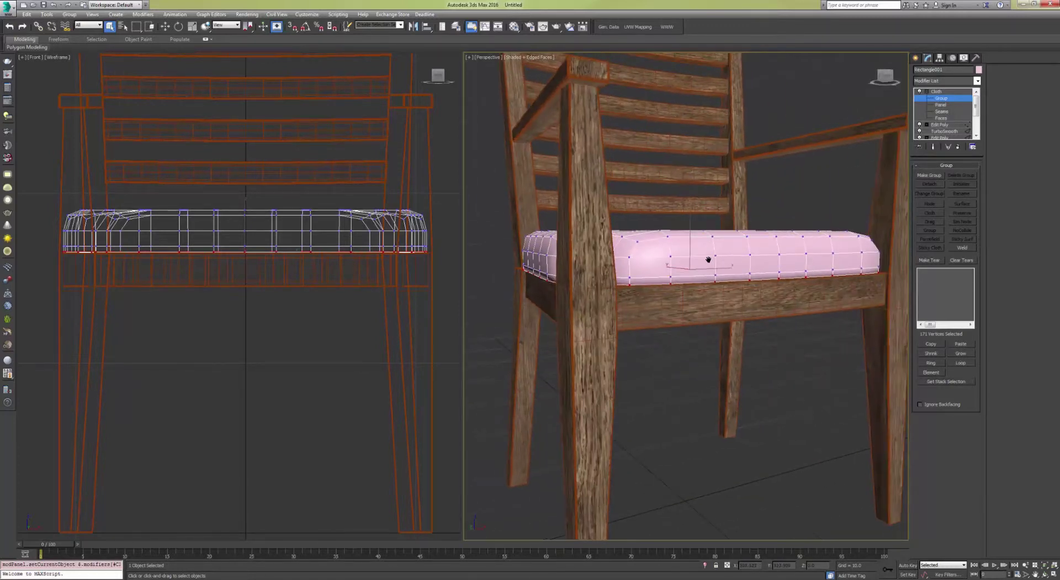
Step: Make a cloth group from the bottom vertices with the default name, set it to Preserve, and return to the Cloth level
{"action": "left_click", "coordinate": [934, 174]}
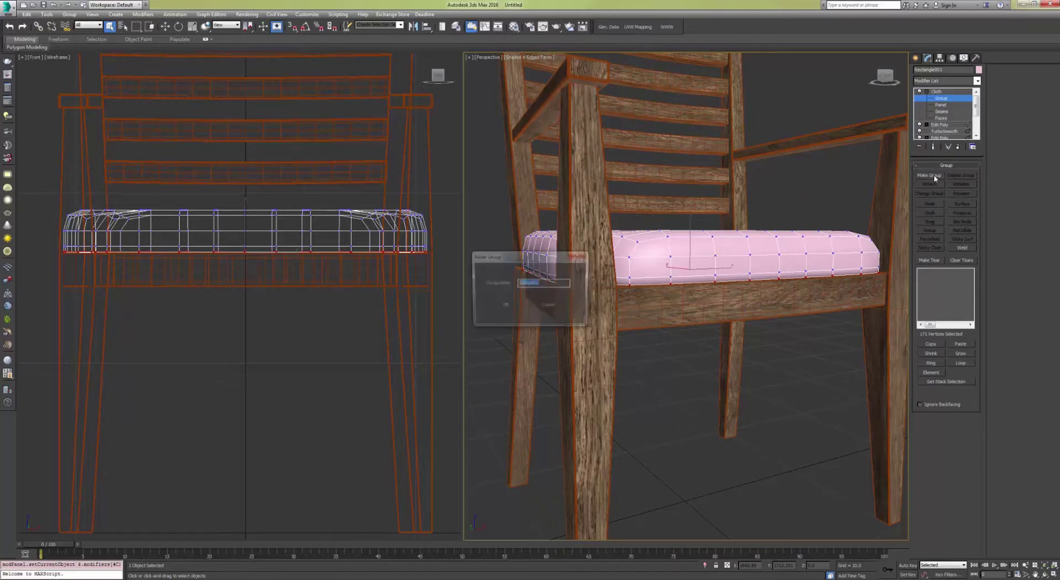
{"action": "left_click", "coordinate": [504, 306]}
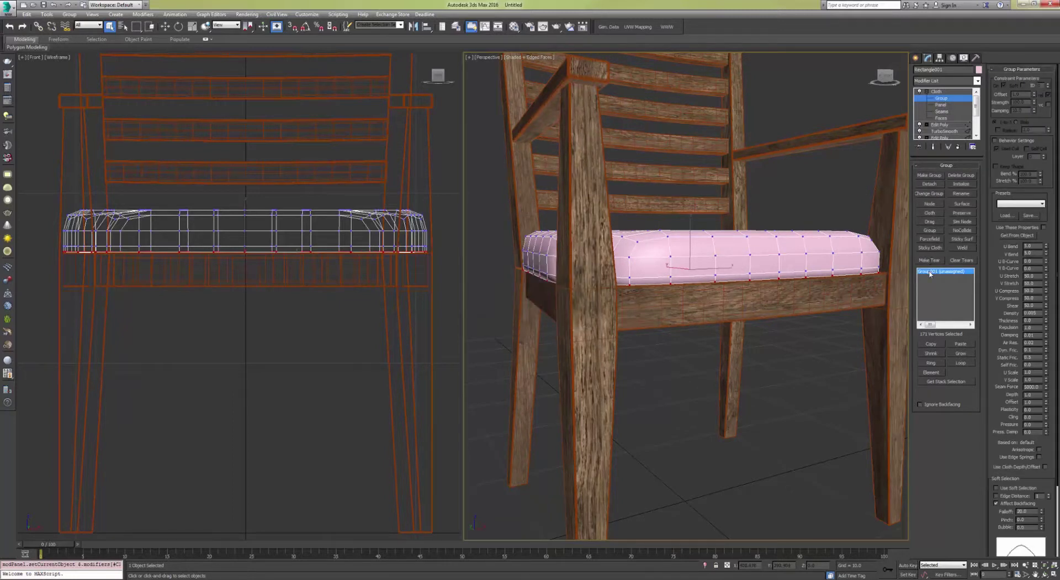
{"action": "left_click", "coordinate": [961, 212]}
{"action": "left_click", "coordinate": [941, 92]}
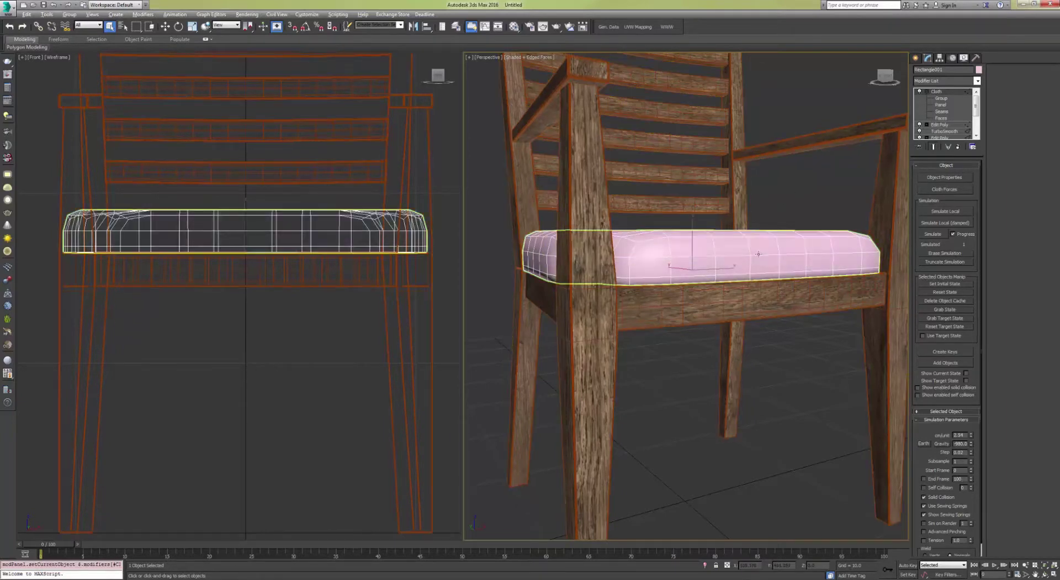
{"action": "middle_click_drag", "start_coordinate": [810, 185], "coordinate": [757, 256], "text": "alt"}
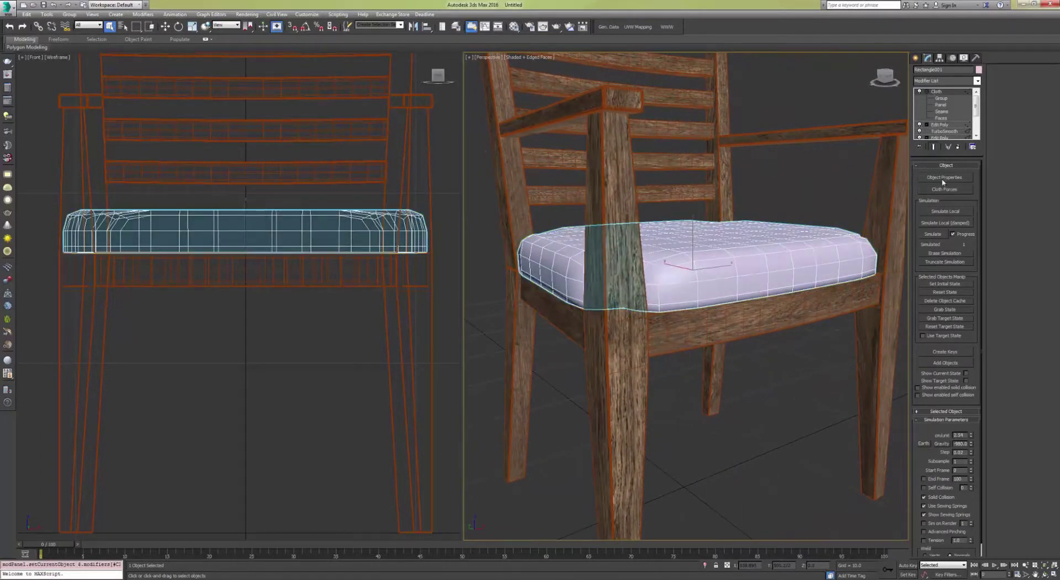
{"action": "left_click", "coordinate": [926, 93]}
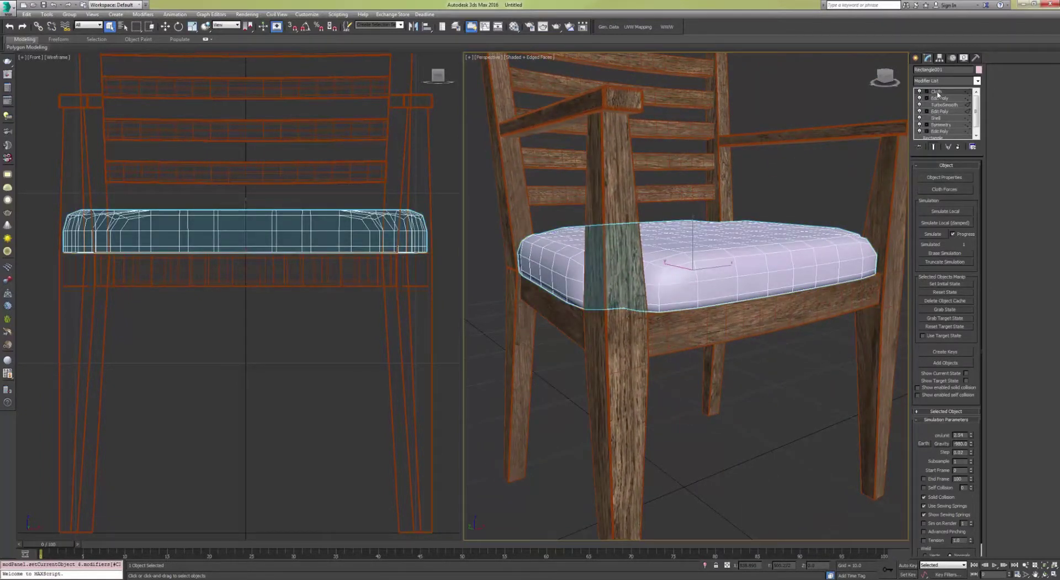
Step: In the Cloth object properties, make the cushion a Cloth object and apply the Cotton preset
{"action": "left_click", "coordinate": [945, 177]}
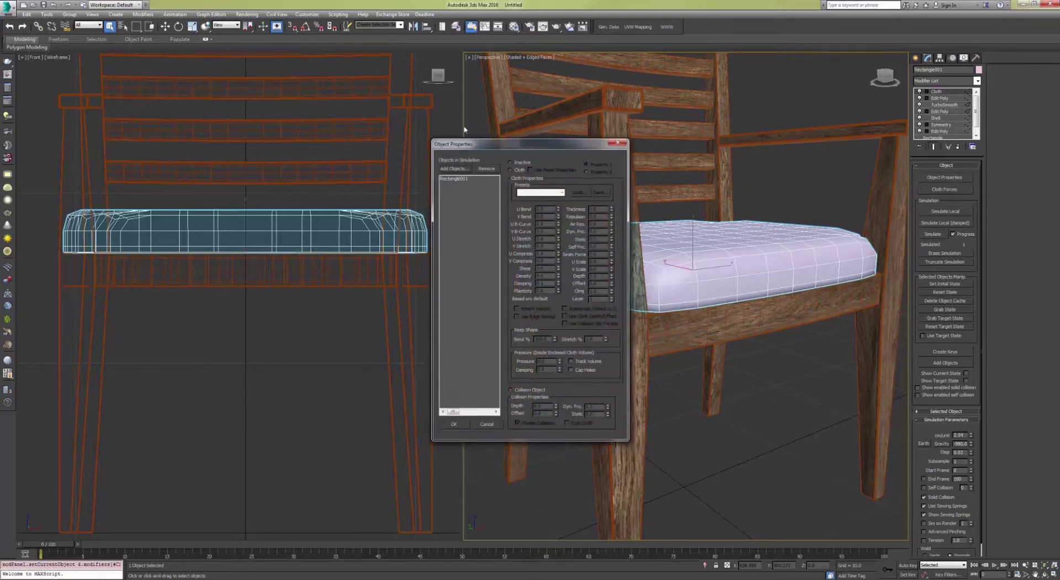
{"action": "left_click_drag", "start_coordinate": [486, 147], "coordinate": [646, 125]}
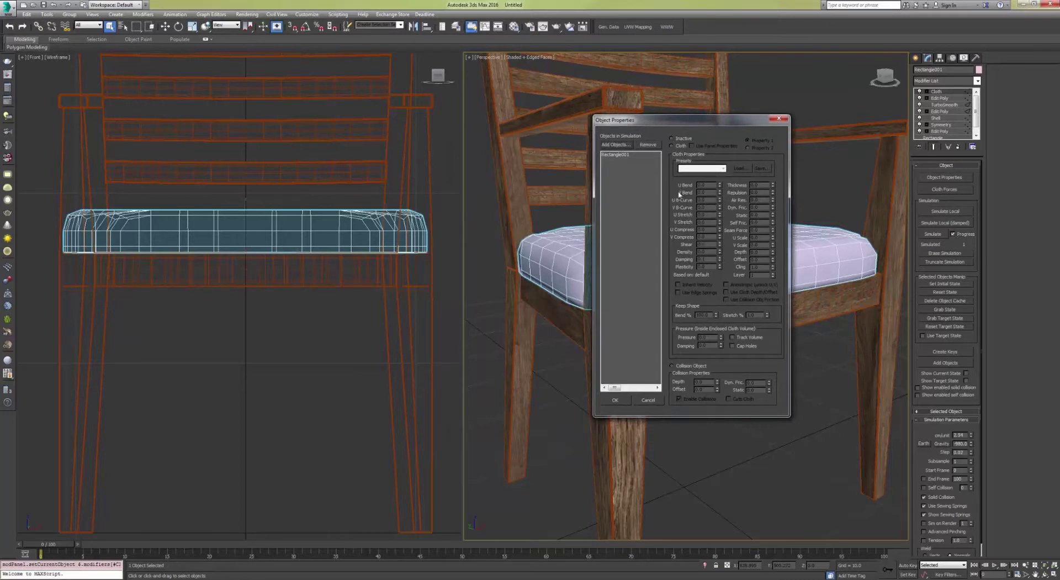
{"action": "left_click", "coordinate": [616, 155]}
{"action": "left_click", "coordinate": [672, 146]}
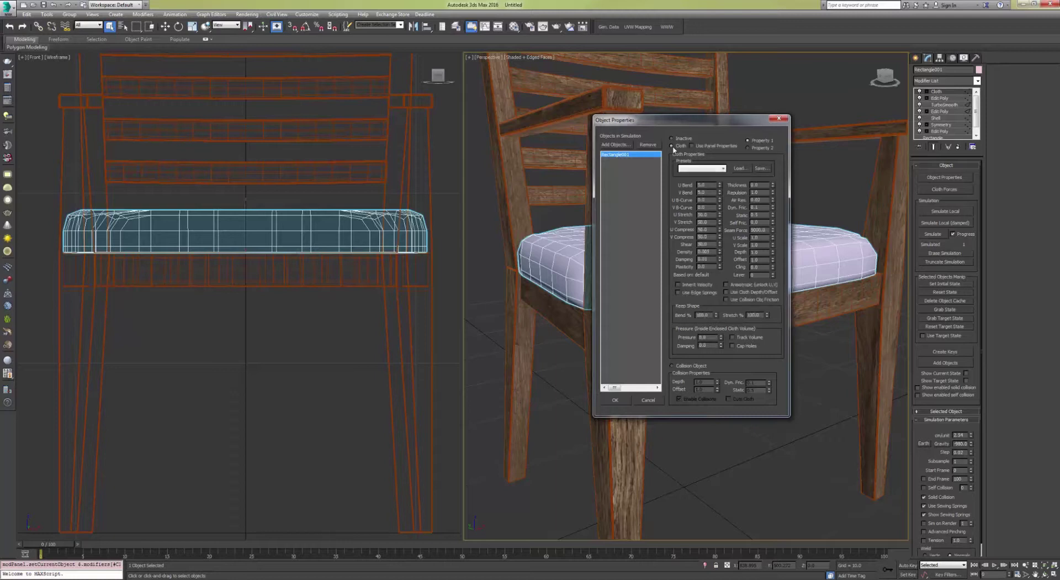
{"action": "left_click", "coordinate": [706, 168]}
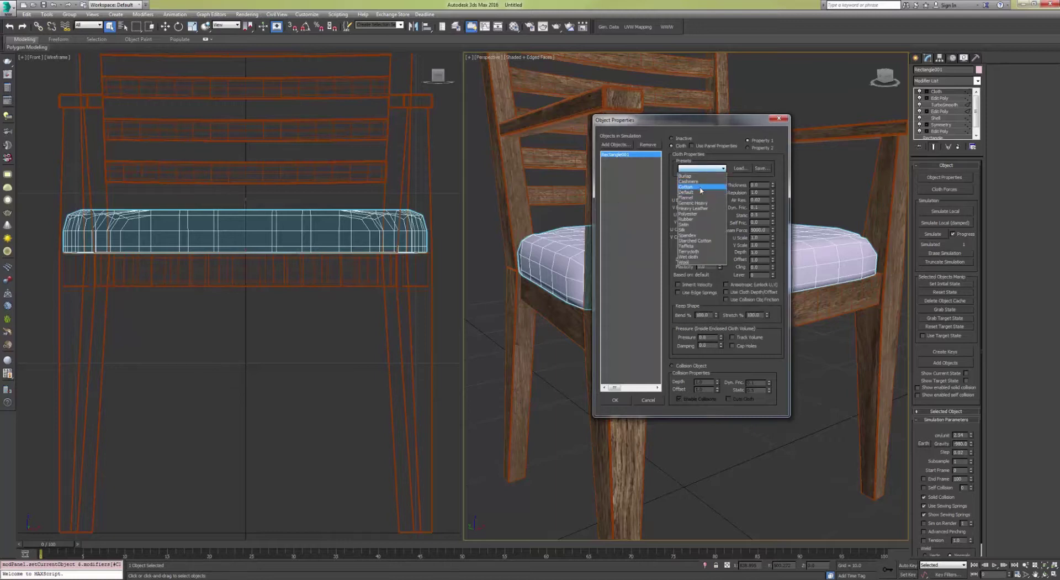
{"action": "left_click", "coordinate": [701, 188]}
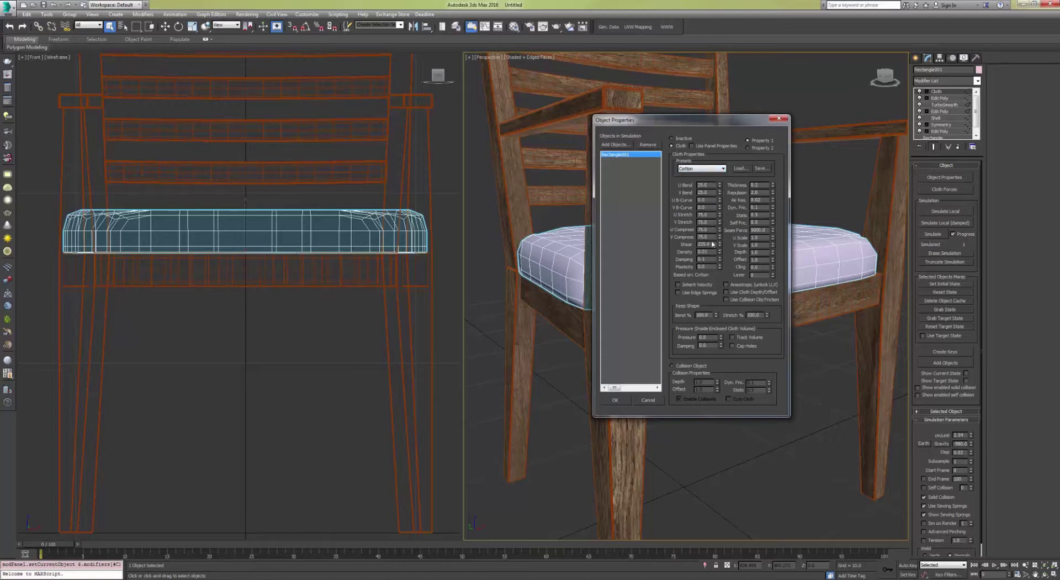
Step: Try the Default, Generic Heavy and Flannel cloth presets on the cushion and return to Cotton
{"action": "left_click", "coordinate": [688, 169]}
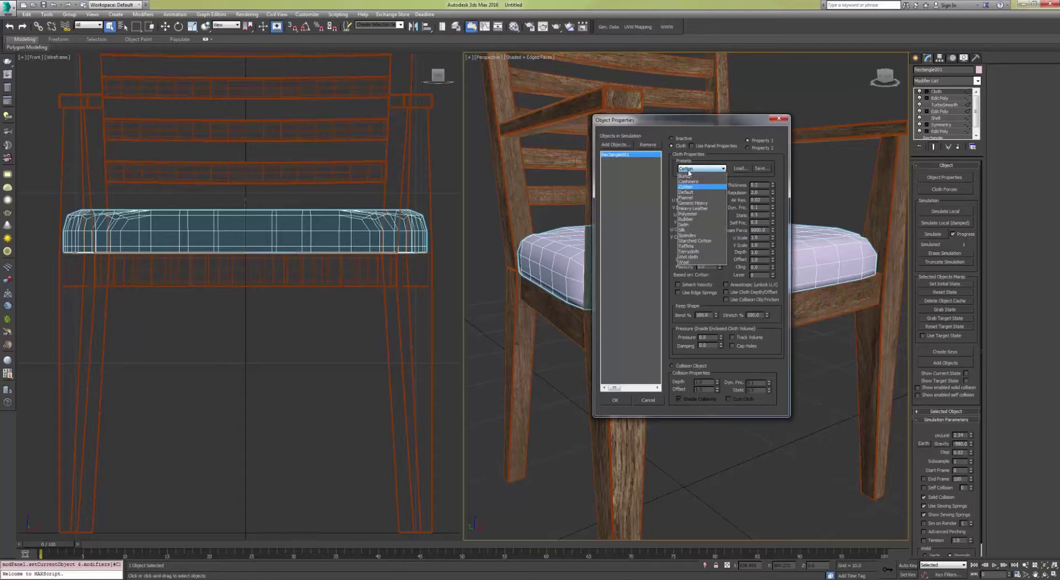
{"action": "left_click", "coordinate": [688, 179]}
{"action": "left_click", "coordinate": [690, 169]}
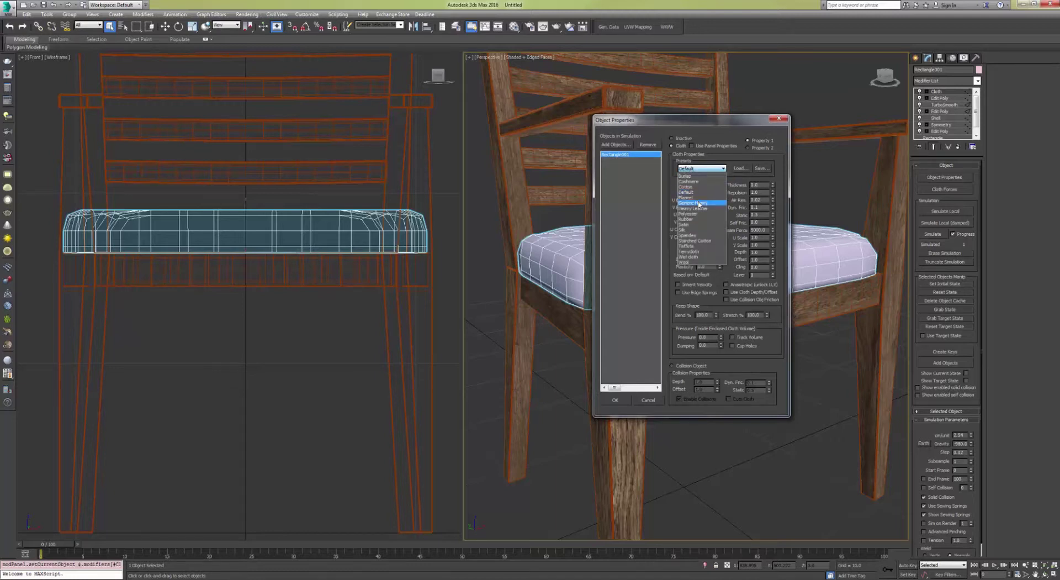
{"action": "left_click", "coordinate": [699, 204]}
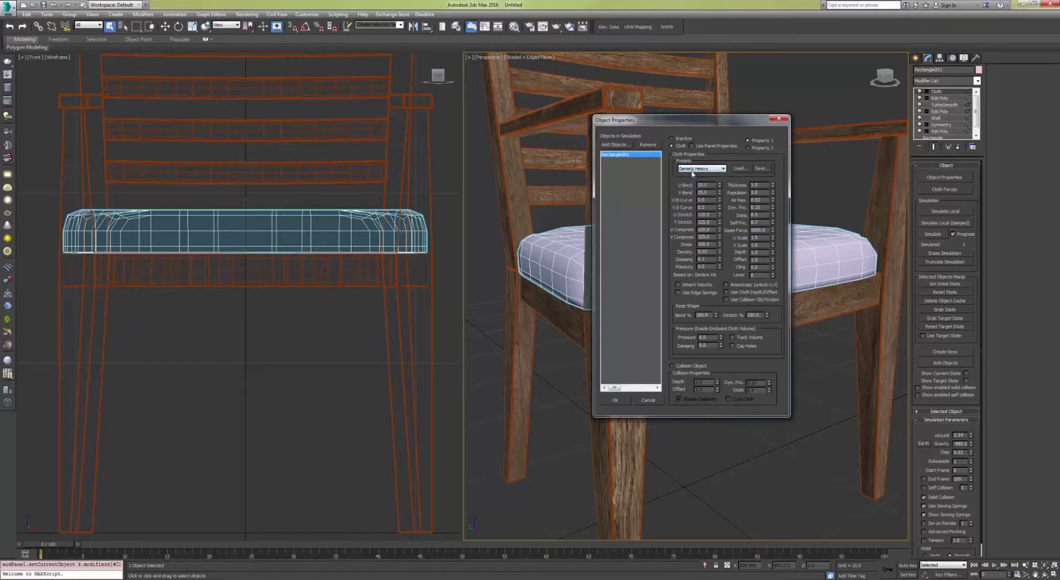
{"action": "left_click", "coordinate": [694, 168]}
{"action": "left_click", "coordinate": [694, 200]}
{"action": "left_click", "coordinate": [696, 169]}
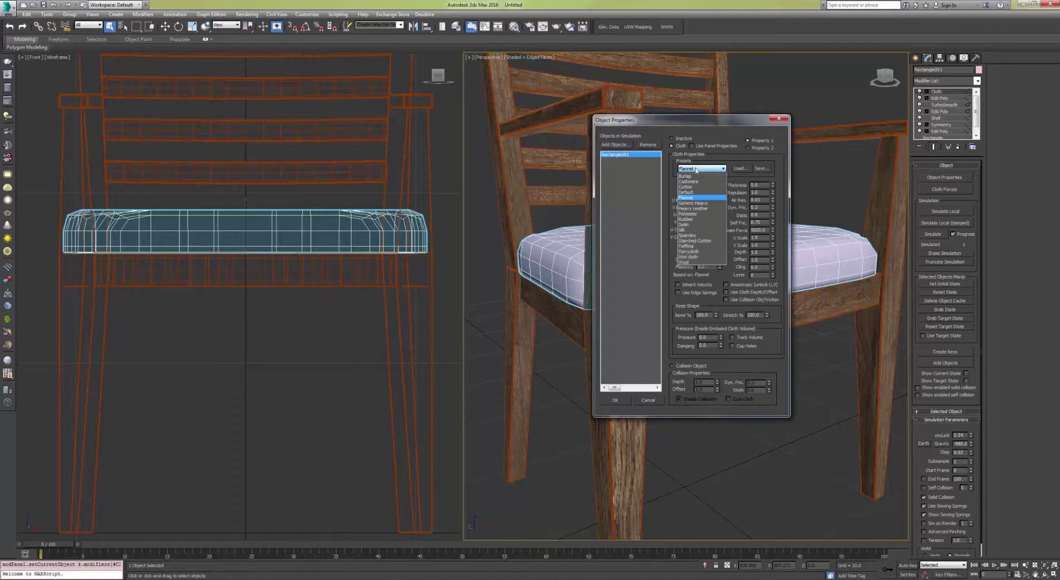
{"action": "left_click", "coordinate": [688, 187]}
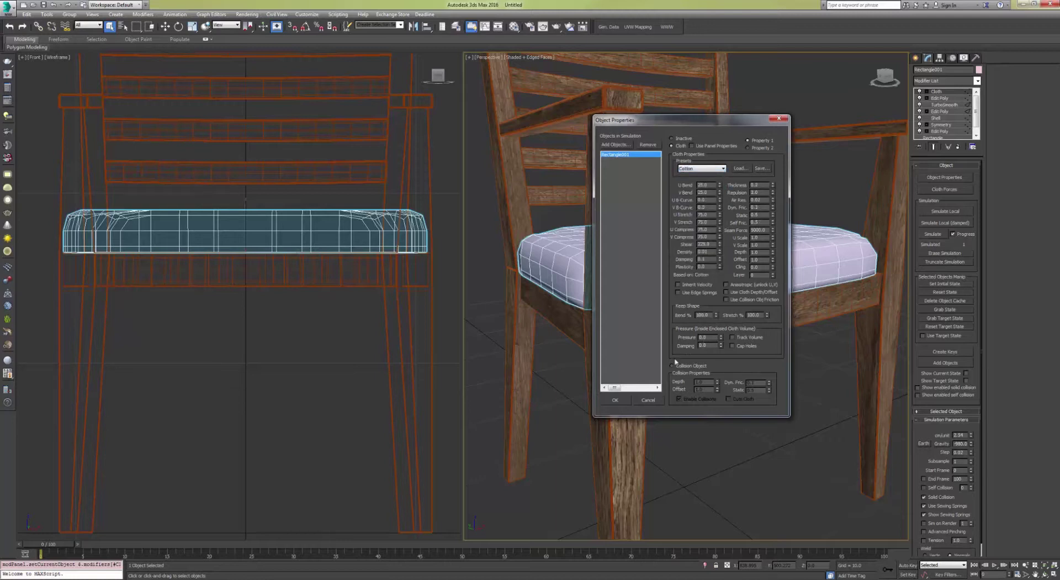
Step: Set the cushion's cloth Pressure to 1 and accept the object properties
{"action": "left_click_drag", "start_coordinate": [713, 338], "coordinate": [693, 335]}
{"action": "type", "text": "1"}
{"action": "left_click", "coordinate": [612, 402]}
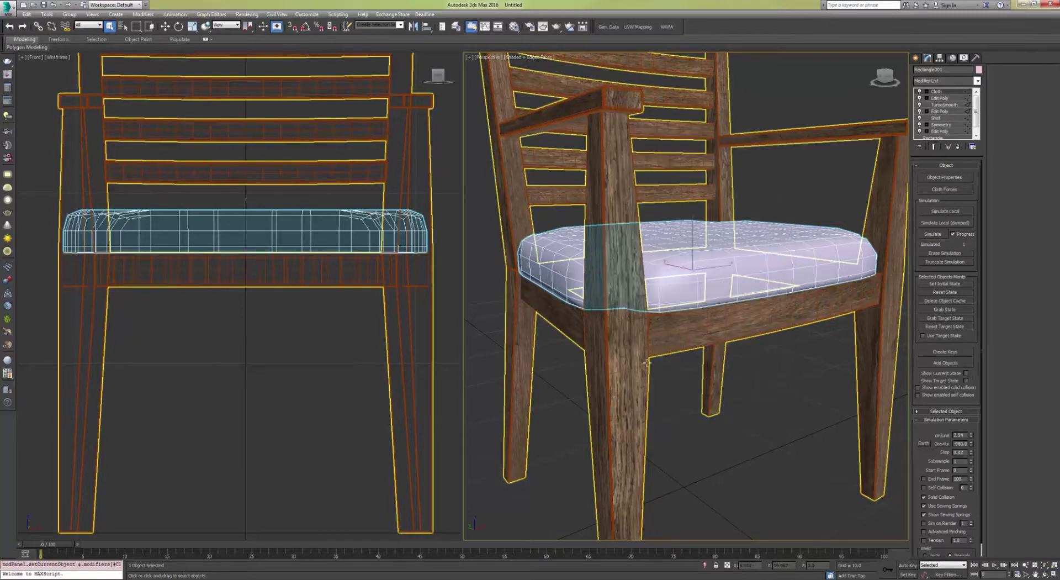
Step: Switch the wireframe viewport to the left view and frame the cushion's side profile in both viewports
{"action": "middle_click_drag", "start_coordinate": [757, 258], "coordinate": [685, 259]}
{"action": "scroll", "coordinate": [322, 252], "scroll_direction": "down", "scroll_amount": 4}
{"action": "key", "text": "l"}
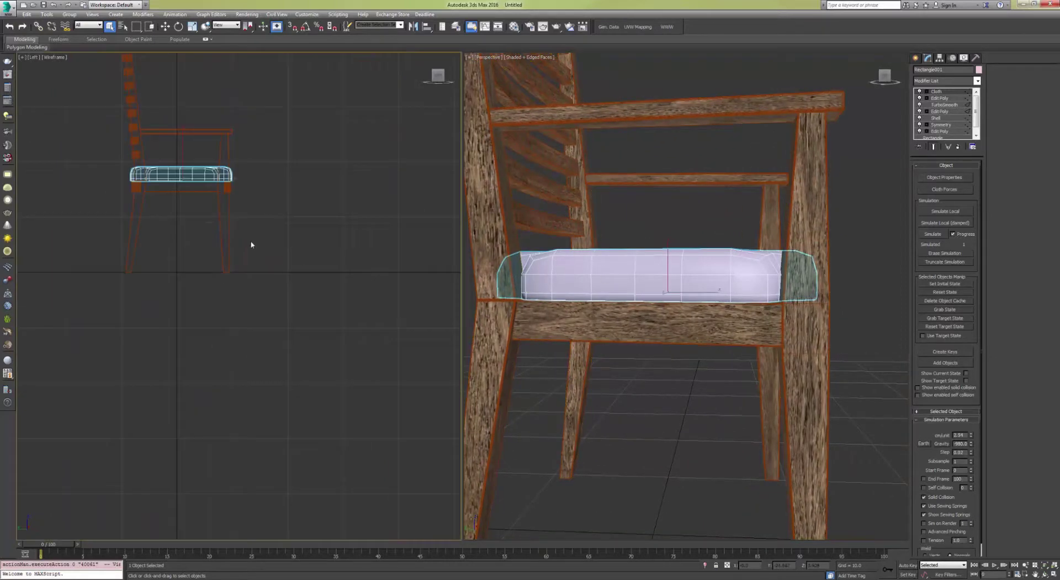
{"action": "scroll", "coordinate": [183, 172], "scroll_direction": "up", "scroll_amount": 3}
{"action": "middle_click_drag", "start_coordinate": [135, 159], "coordinate": [237, 238]}
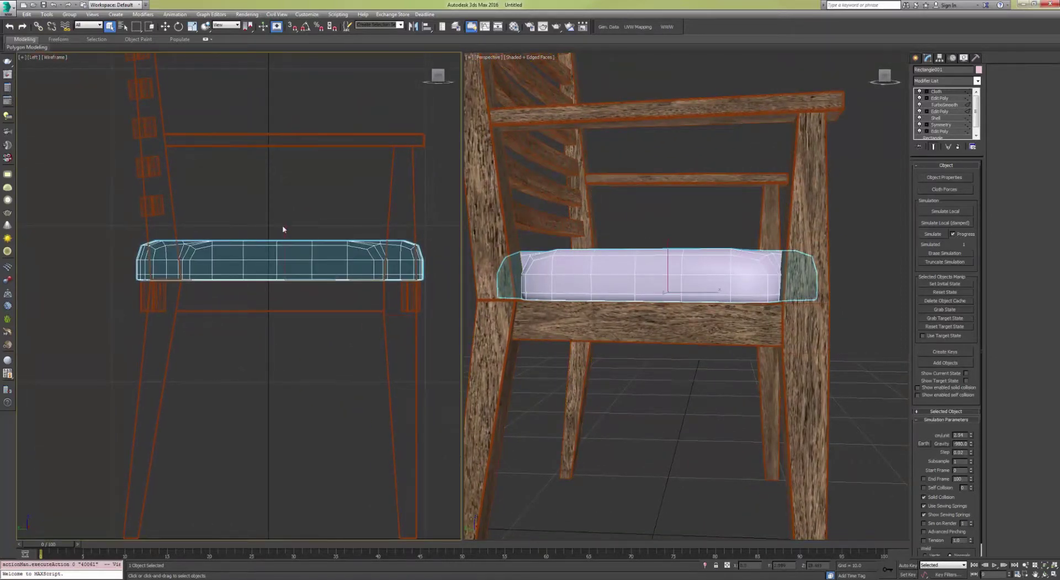
Step: Run Simulate Local on the cushion while viewing it from several angles, stop it, and reset the cloth state
{"action": "left_click", "coordinate": [945, 212]}
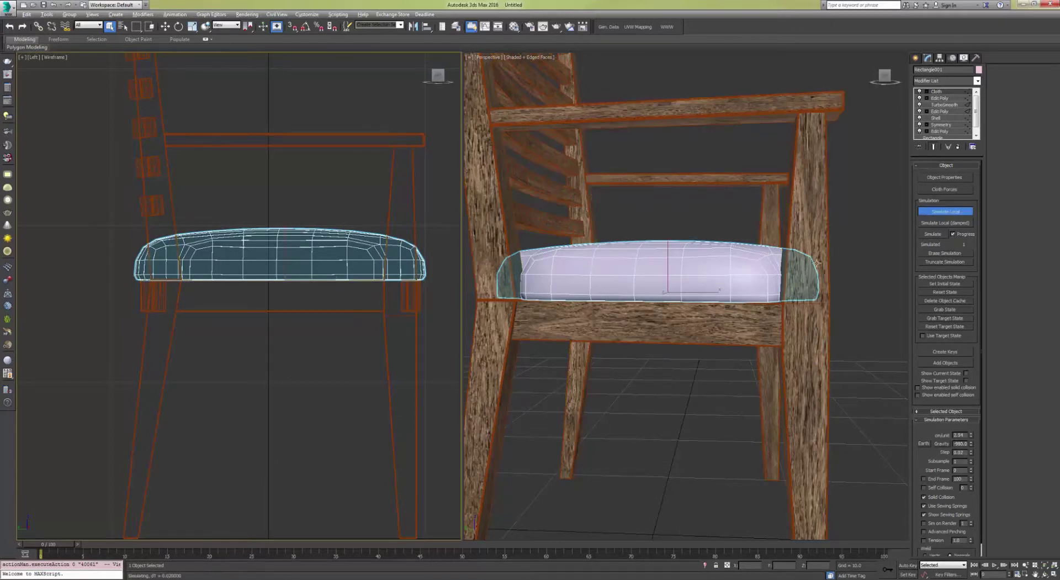
{"action": "mouse_move", "coordinate": [698, 268]}
{"action": "middle_mouse_down", "text": "alt"}
{"action": "mouse_move", "coordinate": [790, 274]}
{"action": "mouse_move", "coordinate": [680, 268]}
{"action": "middle_mouse_up", "text": "alt"}
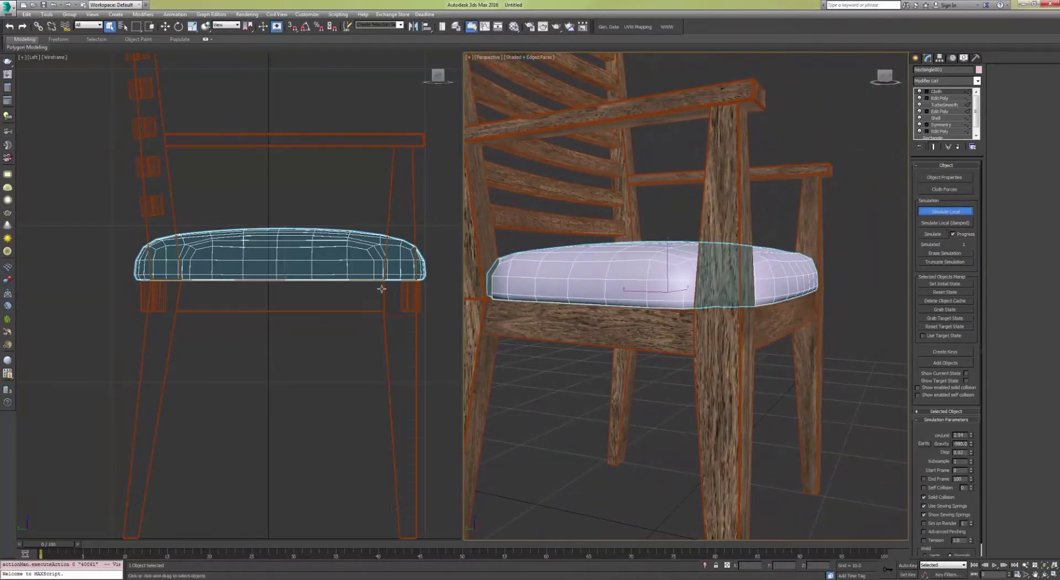
{"action": "middle_click_drag", "start_coordinate": [773, 248], "coordinate": [791, 228], "text": "alt"}
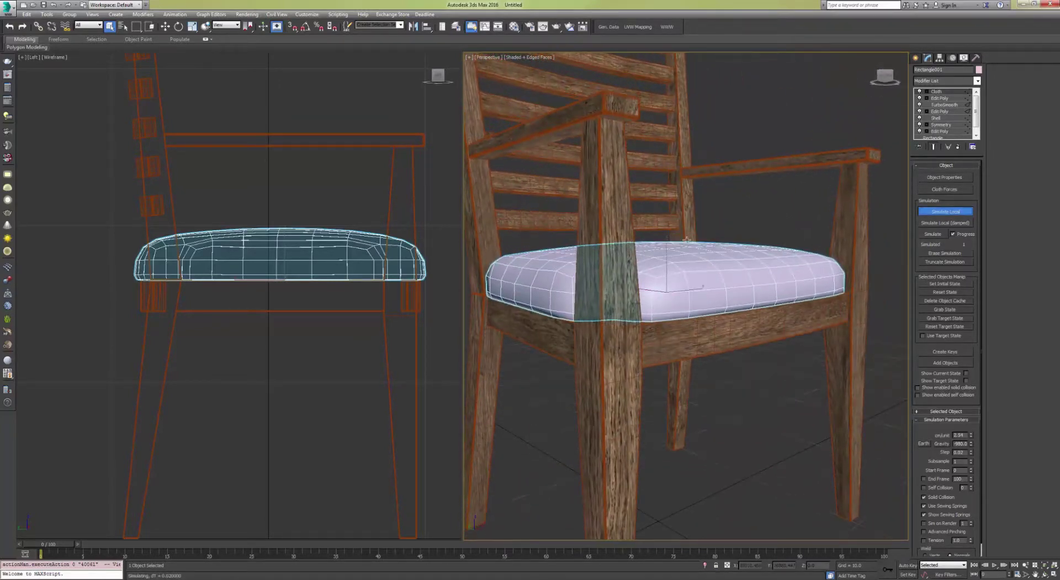
{"action": "left_click", "coordinate": [955, 214]}
{"action": "middle_click_drag", "start_coordinate": [684, 259], "coordinate": [612, 281], "text": "alt"}
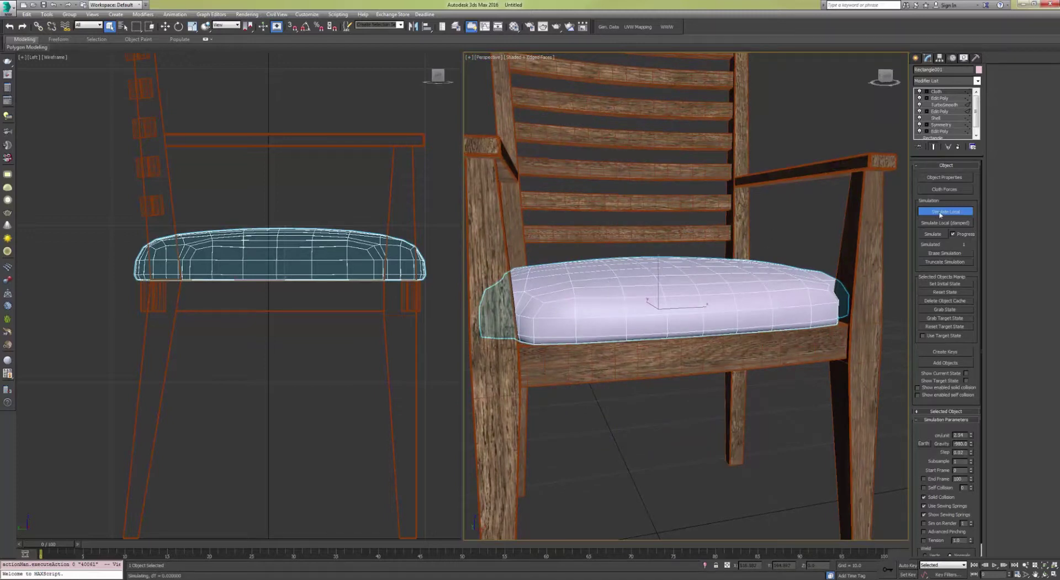
{"action": "left_click", "coordinate": [941, 213]}
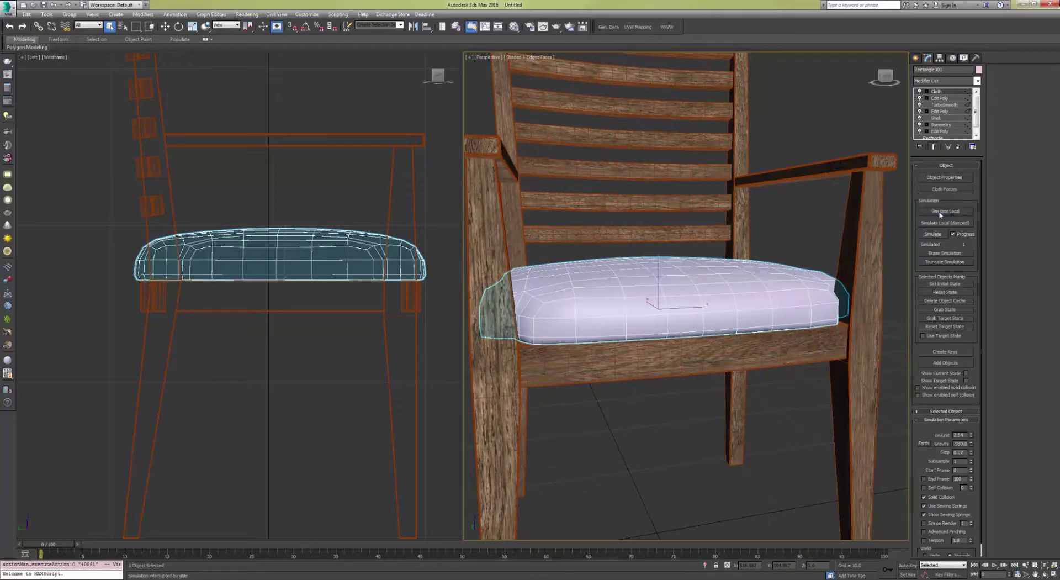
{"action": "left_click", "coordinate": [938, 293]}
Step: Simulate the cushion locally in two short runs, comparing its puffed profile, and reset its state again
{"action": "middle_click_drag", "start_coordinate": [547, 279], "coordinate": [632, 265], "text": "alt"}
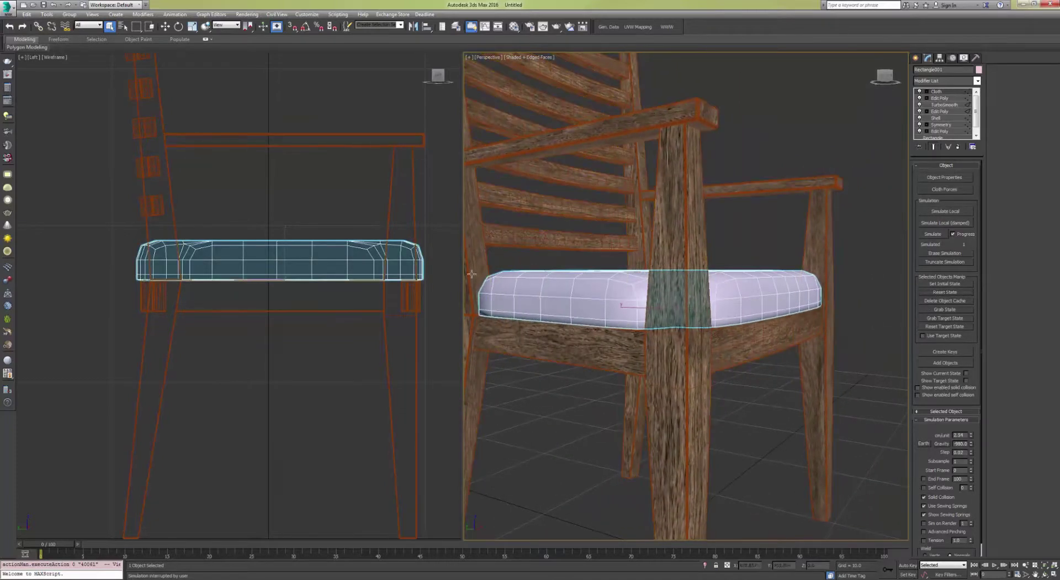
{"action": "left_click", "coordinate": [948, 211]}
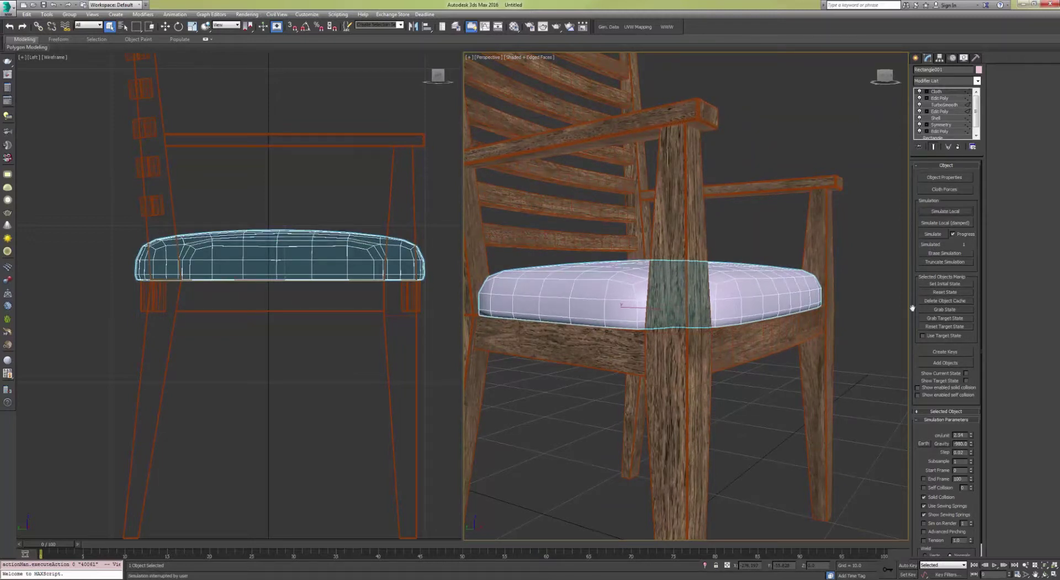
{"action": "middle_click_drag", "start_coordinate": [840, 225], "coordinate": [761, 256], "text": "alt"}
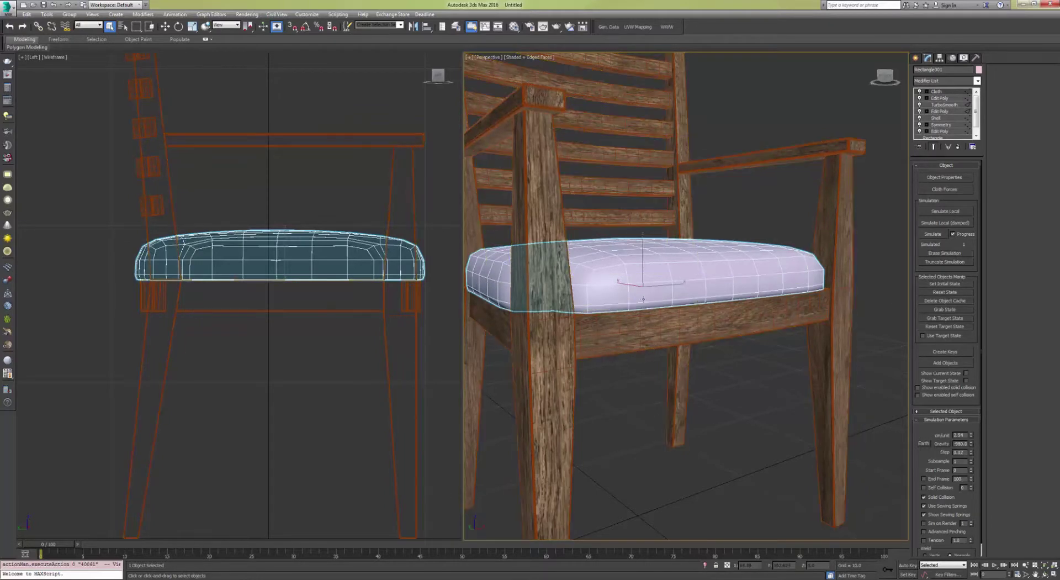
{"action": "left_click", "coordinate": [943, 212]}
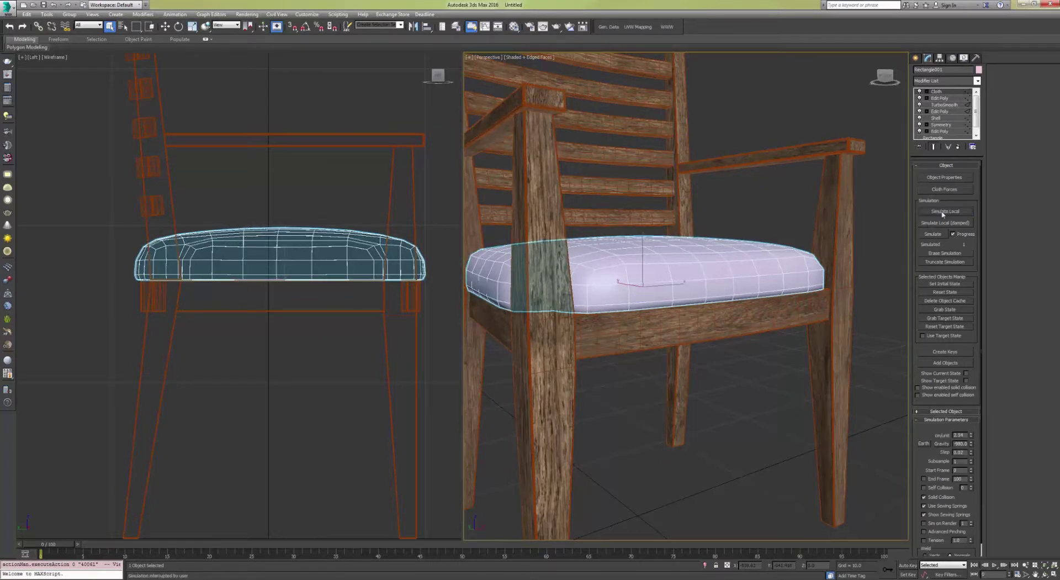
{"action": "left_click", "coordinate": [943, 213]}
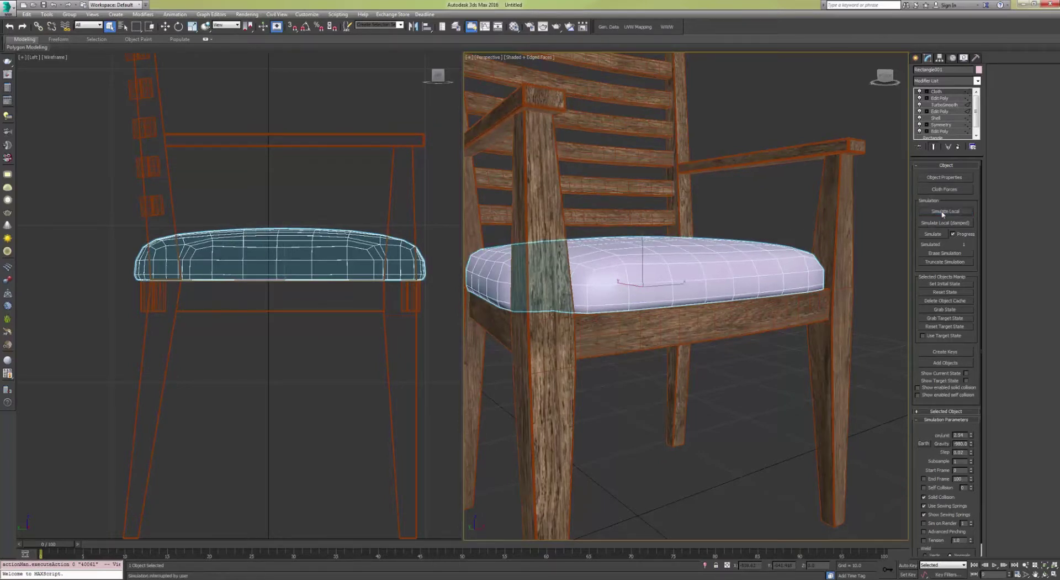
{"action": "left_click", "coordinate": [941, 293]}
Step: Run the local cloth simulation on the reset cushion and stop it once the top is softly domed
{"action": "middle_click_drag", "start_coordinate": [627, 279], "coordinate": [731, 277], "text": "alt"}
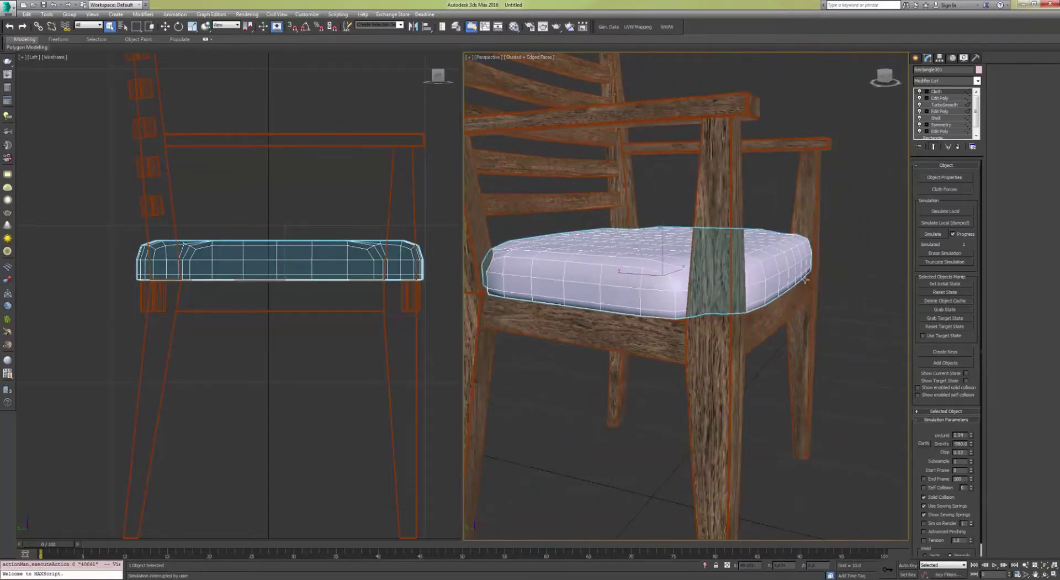
{"action": "left_click", "coordinate": [939, 212]}
{"action": "left_click", "coordinate": [939, 211]}
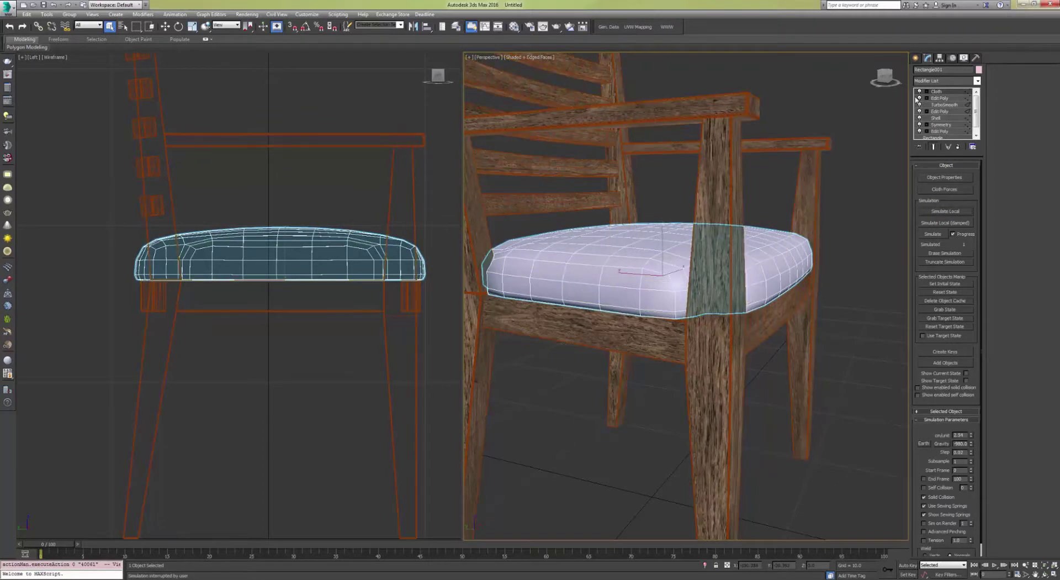
Step: Isolate the simulated cushion, examine its puffed shape and corners from several angles, and show the chair again
{"action": "scroll", "coordinate": [683, 205], "scroll_direction": "down", "scroll_amount": 6}
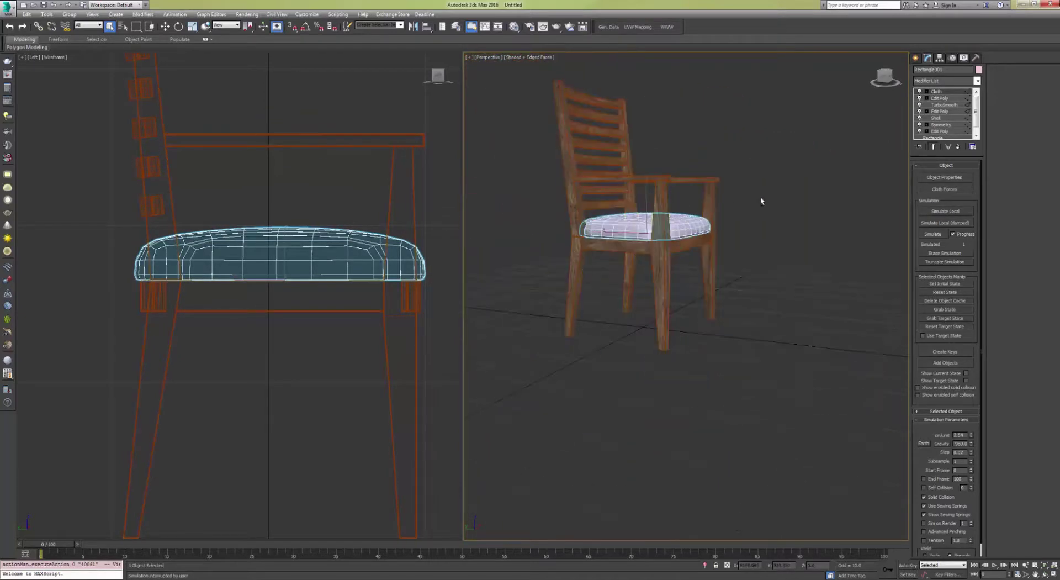
{"action": "key", "text": "alt+q"}
{"action": "scroll", "coordinate": [710, 313], "scroll_direction": "up", "scroll_amount": 3}
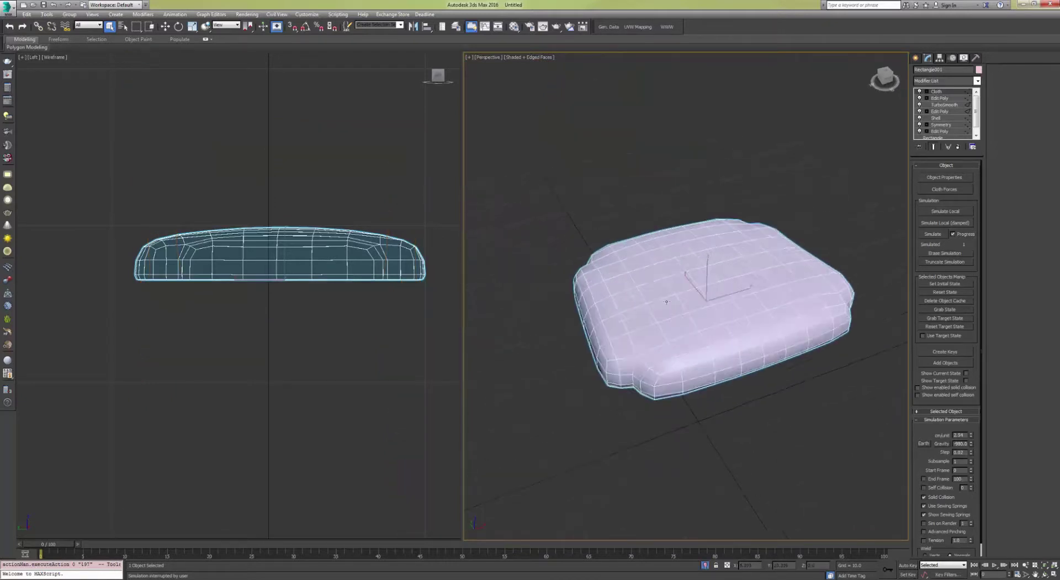
{"action": "middle_click_drag", "start_coordinate": [710, 314], "coordinate": [700, 291], "text": "alt"}
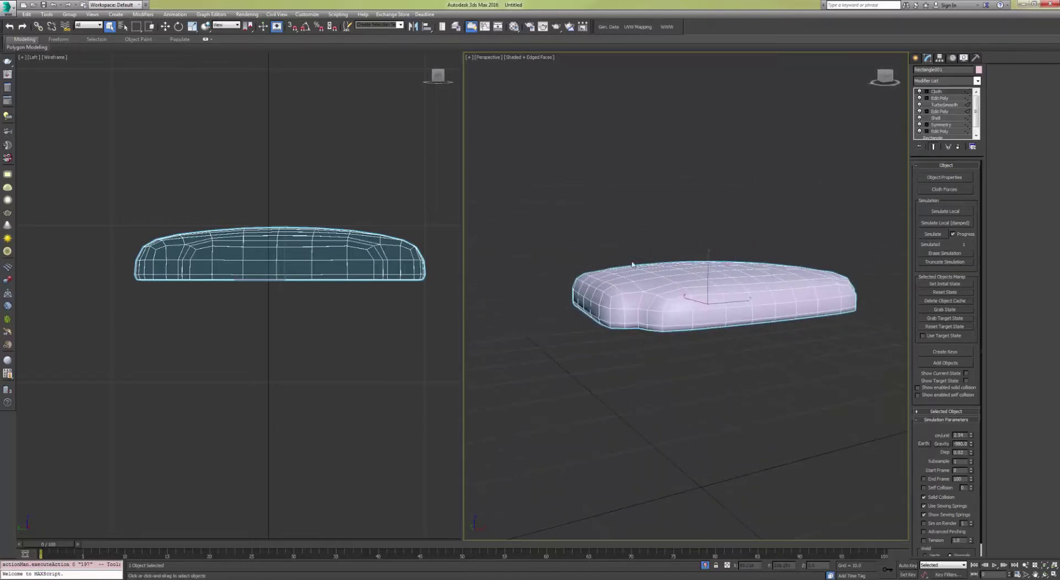
{"action": "scroll", "coordinate": [632, 270], "scroll_direction": "up", "scroll_amount": 3}
{"action": "middle_click_drag", "start_coordinate": [793, 260], "coordinate": [713, 276]}
{"action": "scroll", "coordinate": [696, 228], "scroll_direction": "down", "scroll_amount": 3}
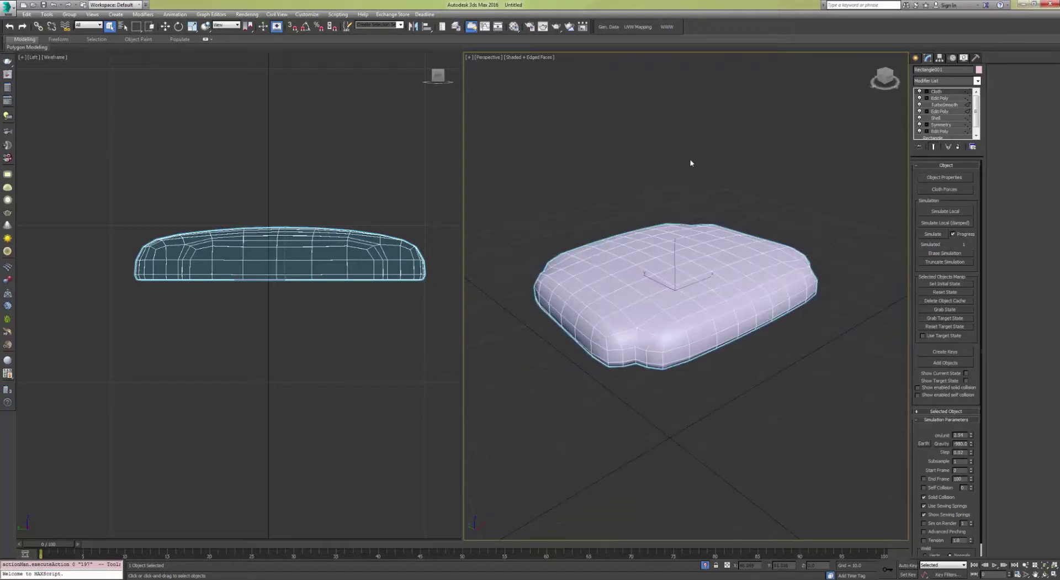
{"action": "right_click", "coordinate": [688, 155]}
{"action": "left_click", "coordinate": [717, 95]}
{"action": "scroll", "coordinate": [615, 211], "scroll_direction": "up", "scroll_amount": 5}
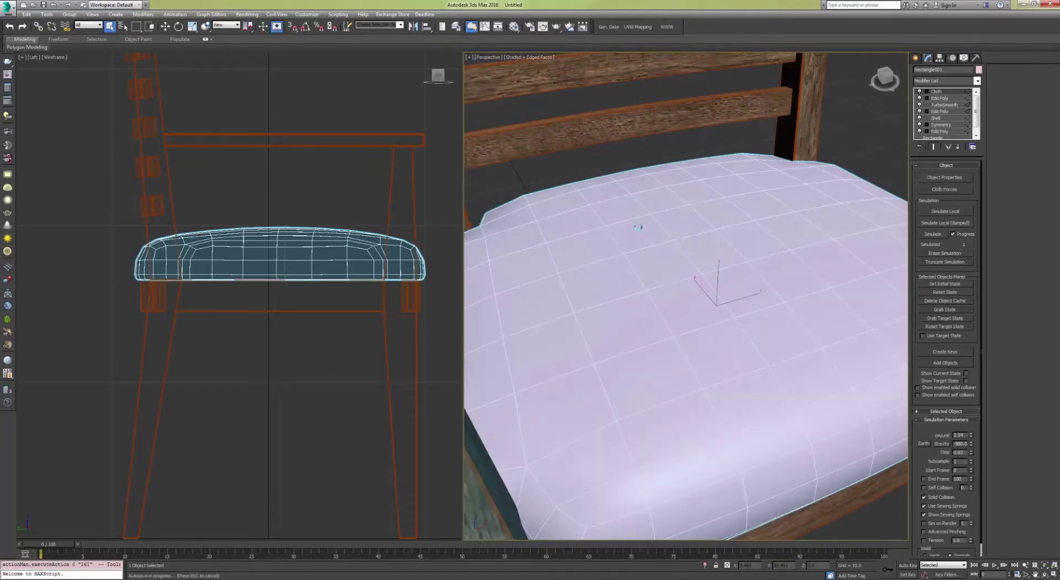
{"action": "scroll", "coordinate": [638, 227], "scroll_direction": "down", "scroll_amount": 5}
{"action": "scroll", "coordinate": [638, 227], "scroll_direction": "up", "scroll_amount": 3}
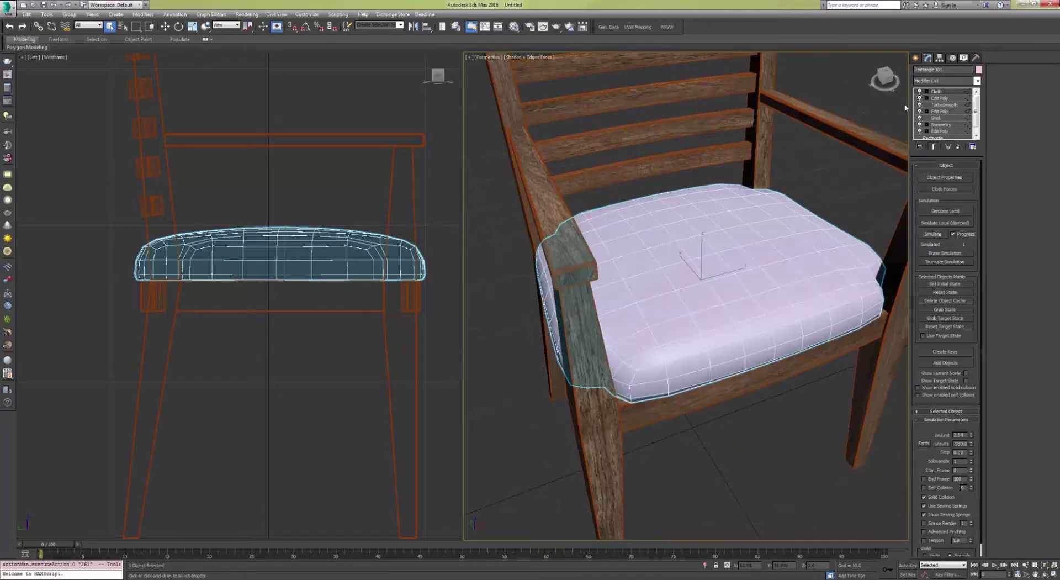
Step: Add an Edit Poly modifier above Cloth and isolate the cushion
{"action": "left_click", "coordinate": [931, 81]}
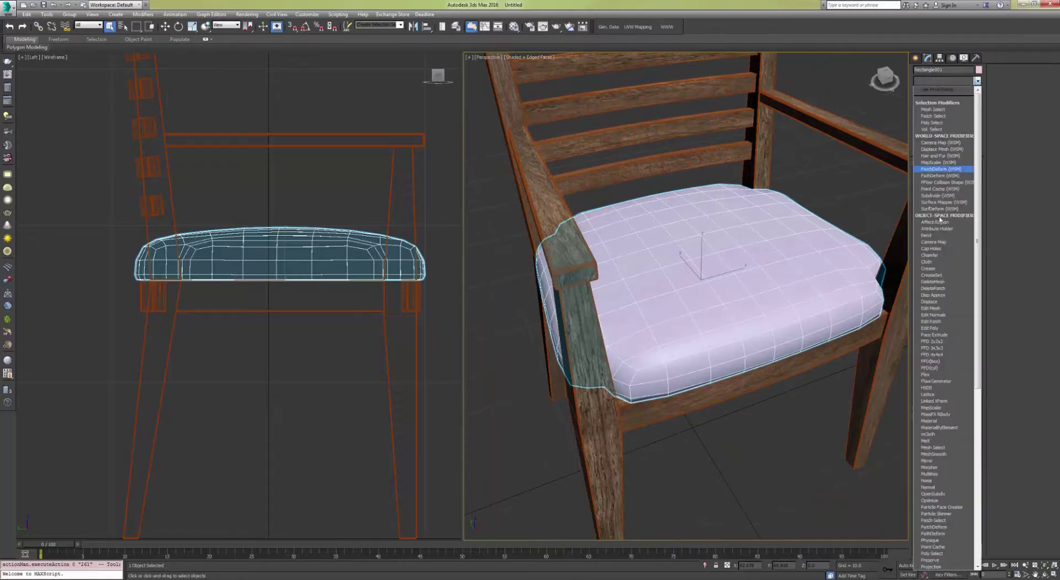
{"action": "left_click", "coordinate": [945, 330]}
{"action": "scroll", "coordinate": [713, 290], "scroll_direction": "up", "scroll_amount": 5}
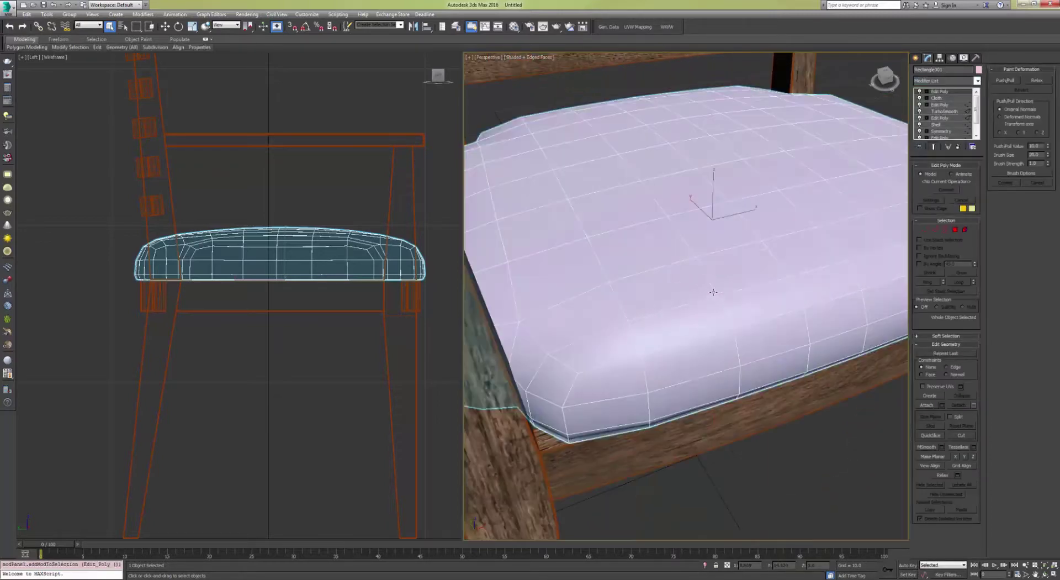
{"action": "key", "text": "alt+q"}
Step: Select the complete edge loop running around the cushion's lower side, just above its underside
{"action": "middle_click_drag", "start_coordinate": [727, 366], "coordinate": [660, 260], "text": "alt"}
{"action": "scroll", "coordinate": [729, 284], "scroll_direction": "up", "scroll_amount": 6}
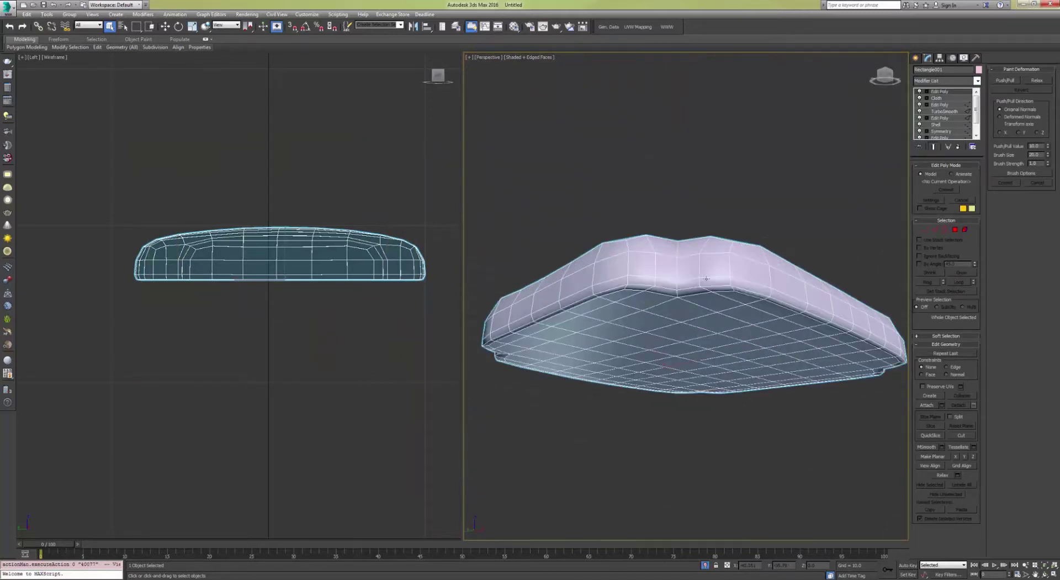
{"action": "left_click", "coordinate": [935, 229]}
{"action": "mouse_move", "coordinate": [771, 276]}
{"action": "middle_mouse_down", "text": "alt"}
{"action": "mouse_move", "coordinate": [771, 309]}
{"action": "mouse_move", "coordinate": [772, 271]}
{"action": "middle_mouse_up", "text": "alt"}
{"action": "left_click", "coordinate": [710, 220]}
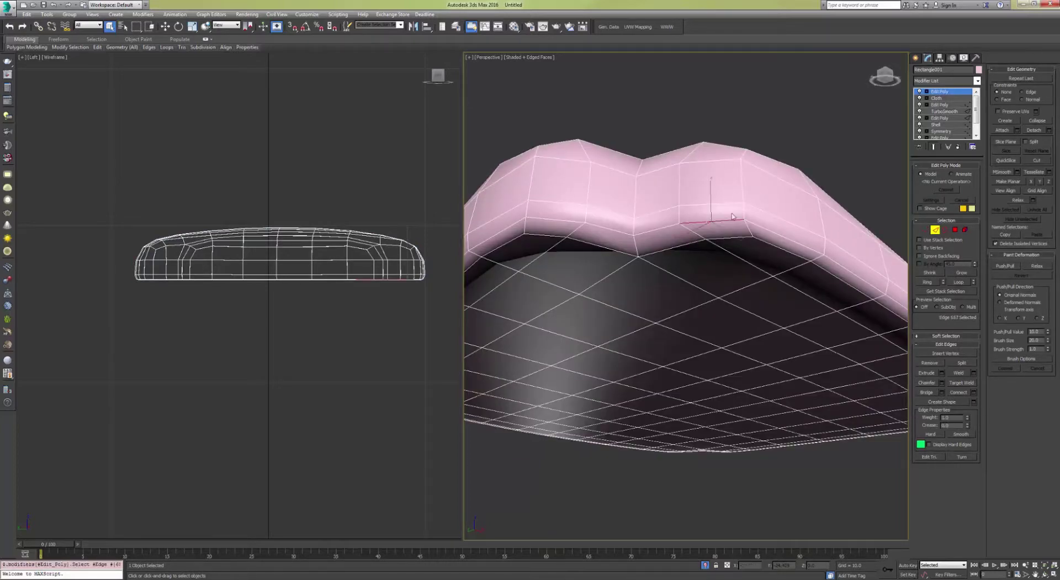
{"action": "middle_click_drag", "start_coordinate": [711, 220], "coordinate": [808, 215], "text": "alt"}
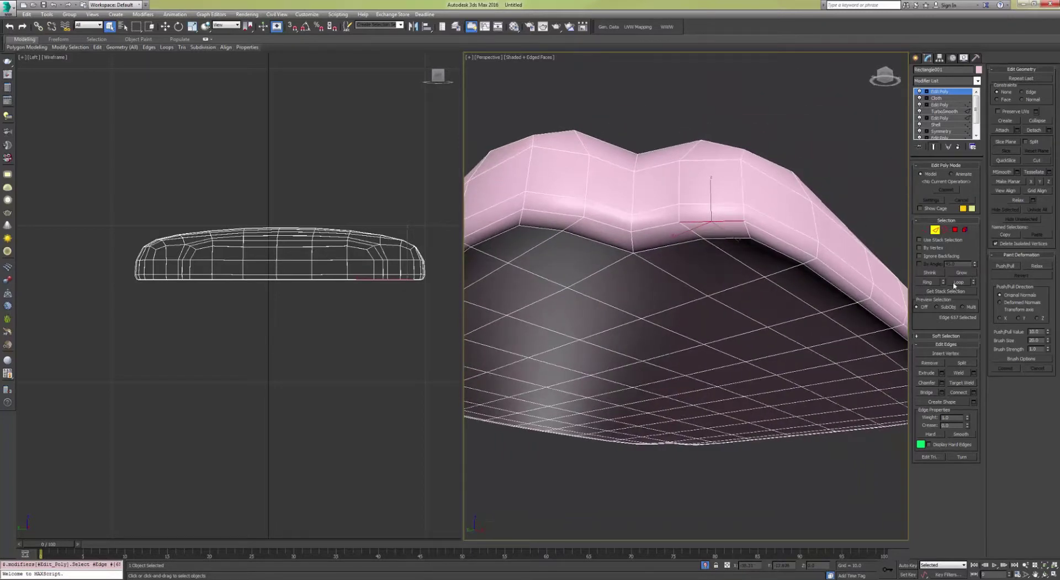
{"action": "left_click", "coordinate": [959, 282]}
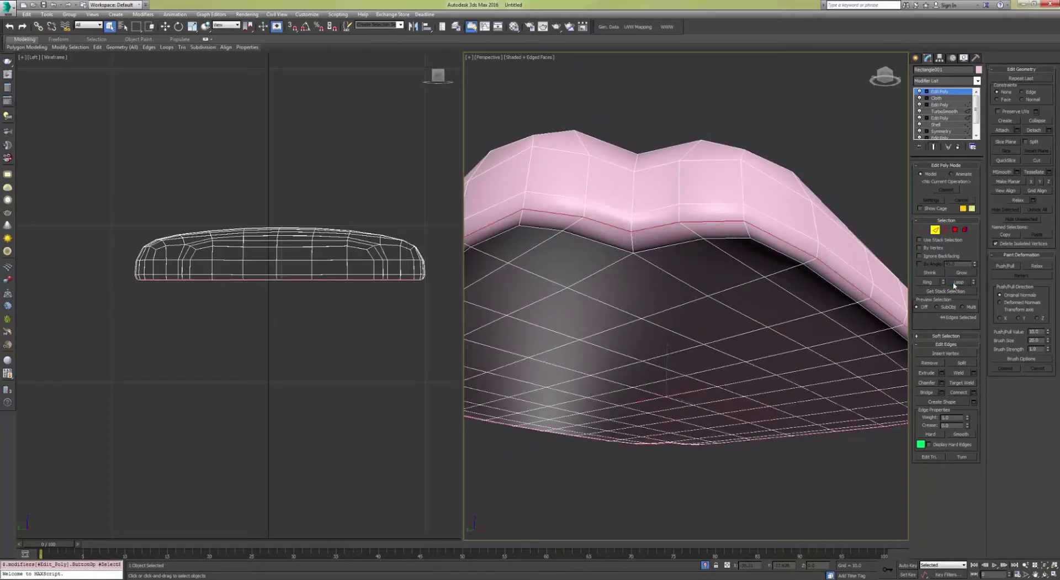
Step: Create a linear shape from the selected edge loop and select that new shape instead of the cushion
{"action": "left_click", "coordinate": [973, 402]}
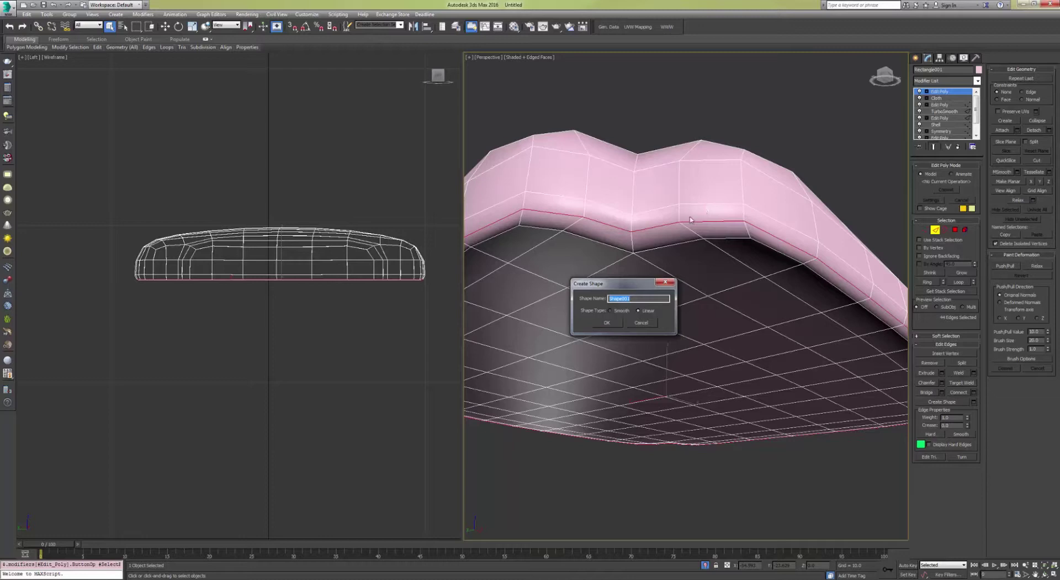
{"action": "left_click", "coordinate": [607, 323]}
{"action": "left_click", "coordinate": [915, 58]}
{"action": "left_click", "coordinate": [850, 141]}
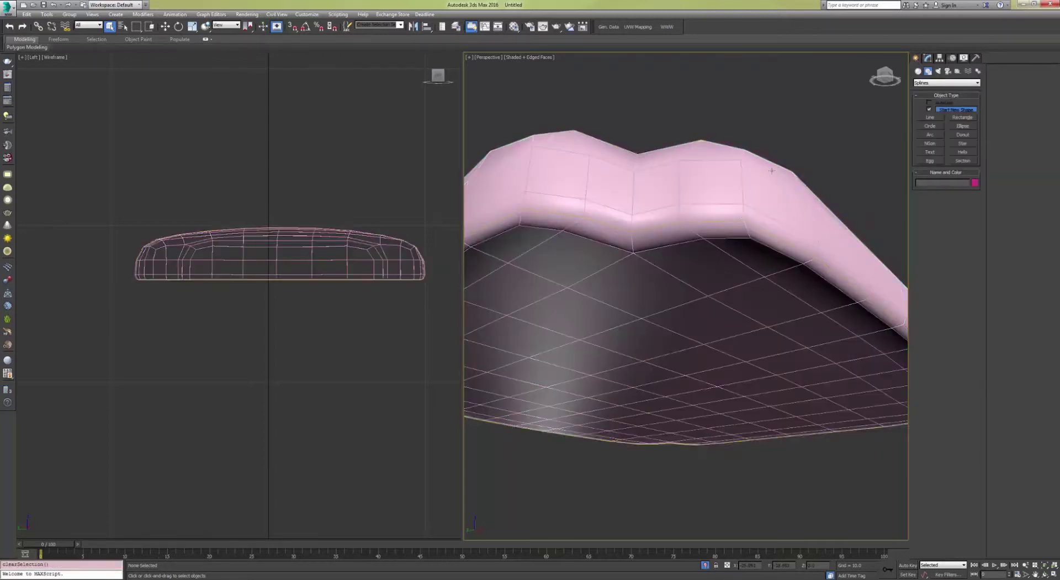
{"action": "left_click", "coordinate": [816, 258]}
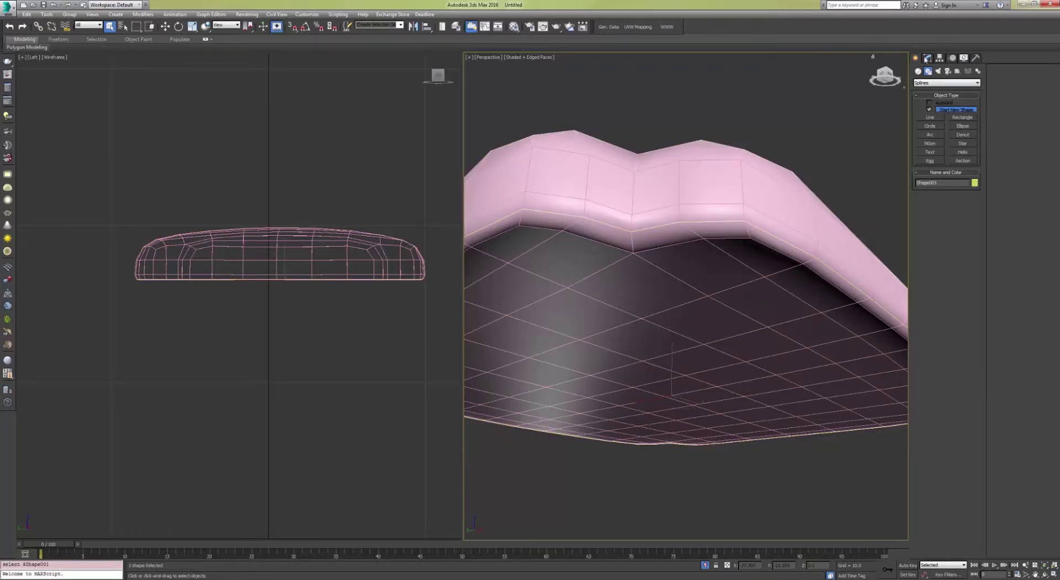
Step: Make the loop spline renderable in both the renderer and the viewport, using the viewport settings
{"action": "left_click", "coordinate": [928, 59]}
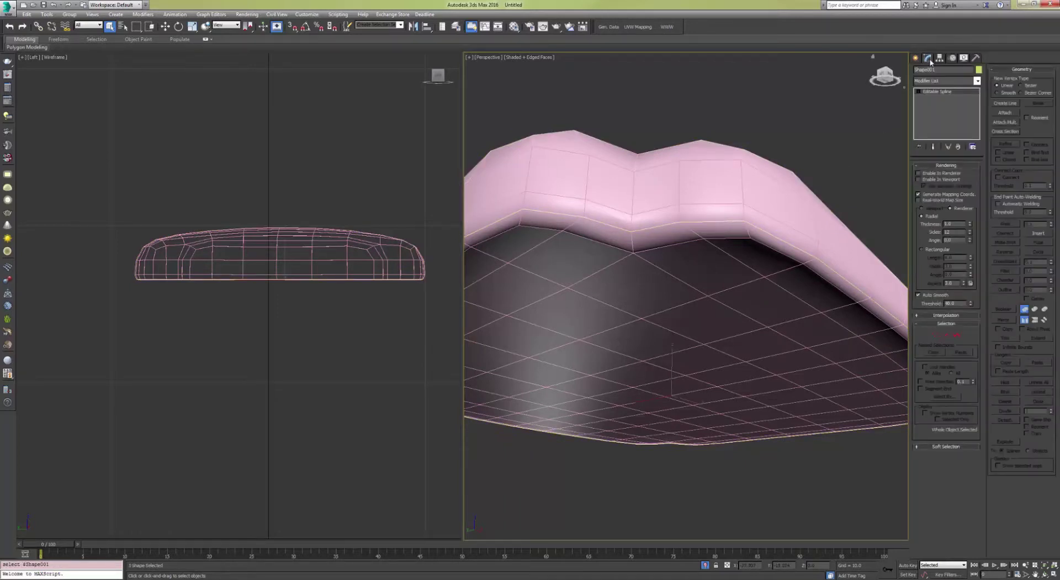
{"action": "left_click", "coordinate": [918, 173]}
{"action": "left_click", "coordinate": [919, 179]}
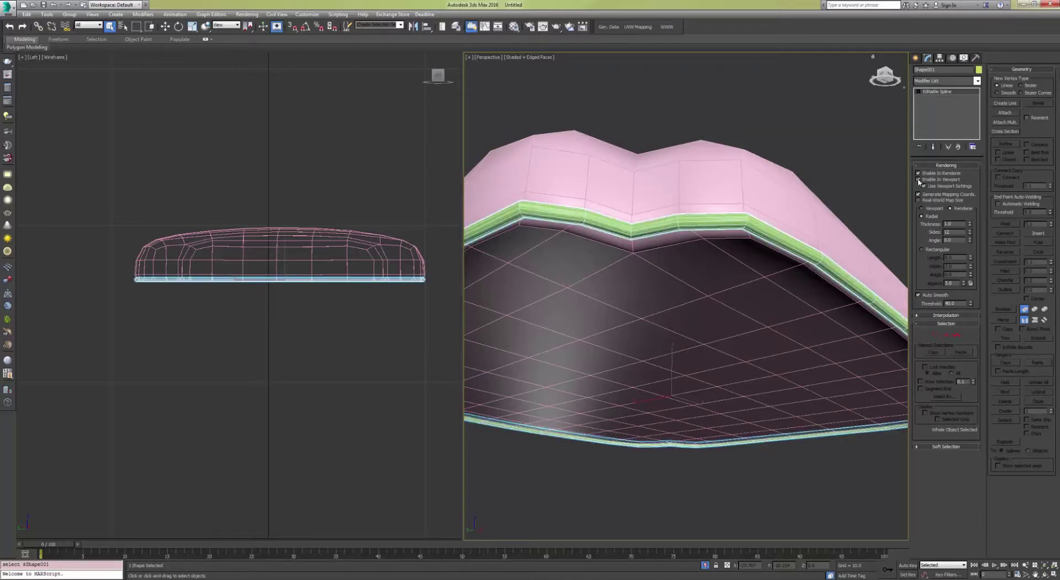
{"action": "left_click", "coordinate": [924, 185]}
Step: Set the piping spline's radial thickness to 0.125
{"action": "middle_click_drag", "start_coordinate": [760, 173], "coordinate": [759, 193], "text": "alt"}
{"action": "scroll", "coordinate": [588, 251], "scroll_direction": "up", "scroll_amount": 3}
{"action": "middle_click_drag", "start_coordinate": [488, 269], "coordinate": [637, 285]}
{"action": "scroll", "coordinate": [637, 285], "scroll_direction": "up", "scroll_amount": 5}
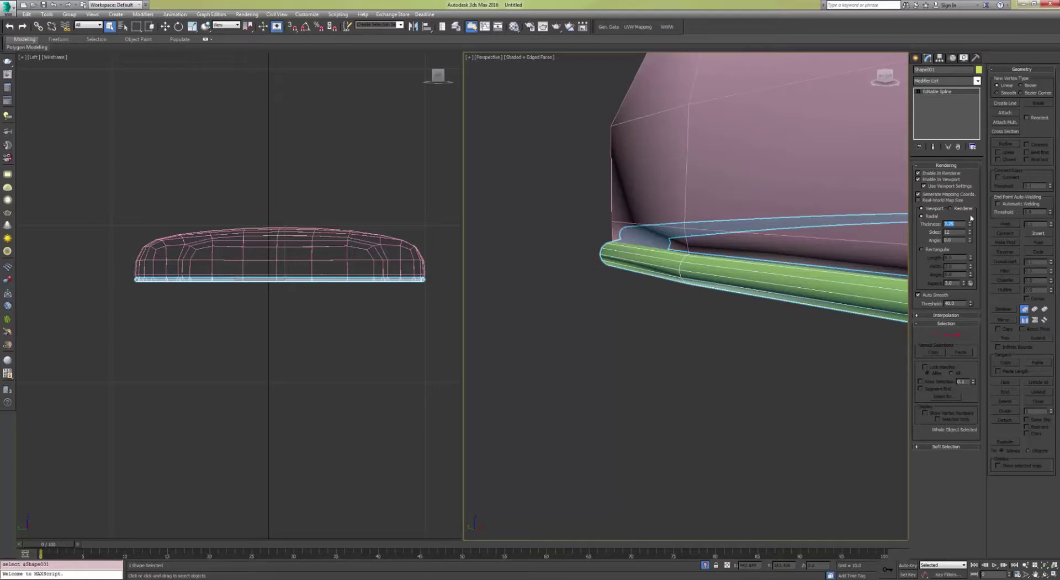
{"action": "type", "text": ".125"}
{"action": "key", "text": "Return"}
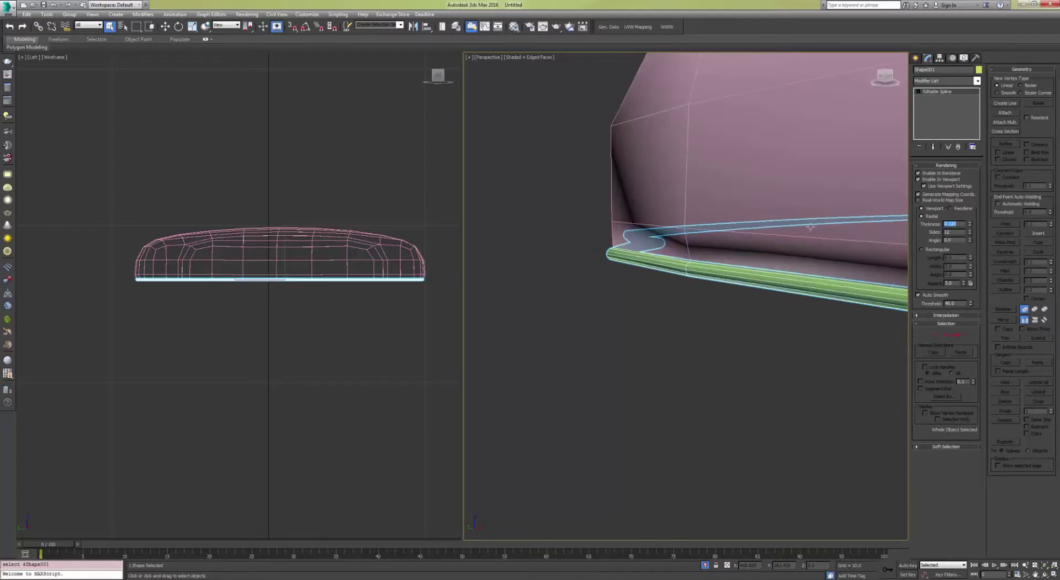
Step: Check the piping against the cushion's edge up close and set its radial thickness to 0.25
{"action": "scroll", "coordinate": [811, 227], "scroll_direction": "down", "scroll_amount": 4}
{"action": "middle_click_drag", "start_coordinate": [811, 227], "coordinate": [622, 225]}
{"action": "scroll", "coordinate": [798, 251], "scroll_direction": "up", "scroll_amount": 6}
{"action": "middle_click_drag", "start_coordinate": [799, 251], "coordinate": [737, 236]}
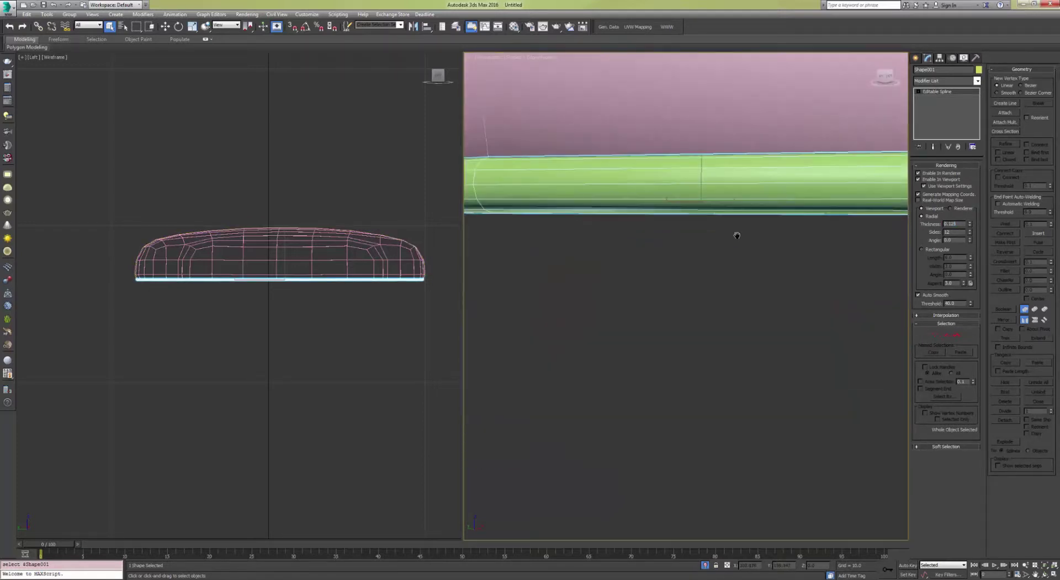
{"action": "scroll", "coordinate": [737, 235], "scroll_direction": "down", "scroll_amount": 4}
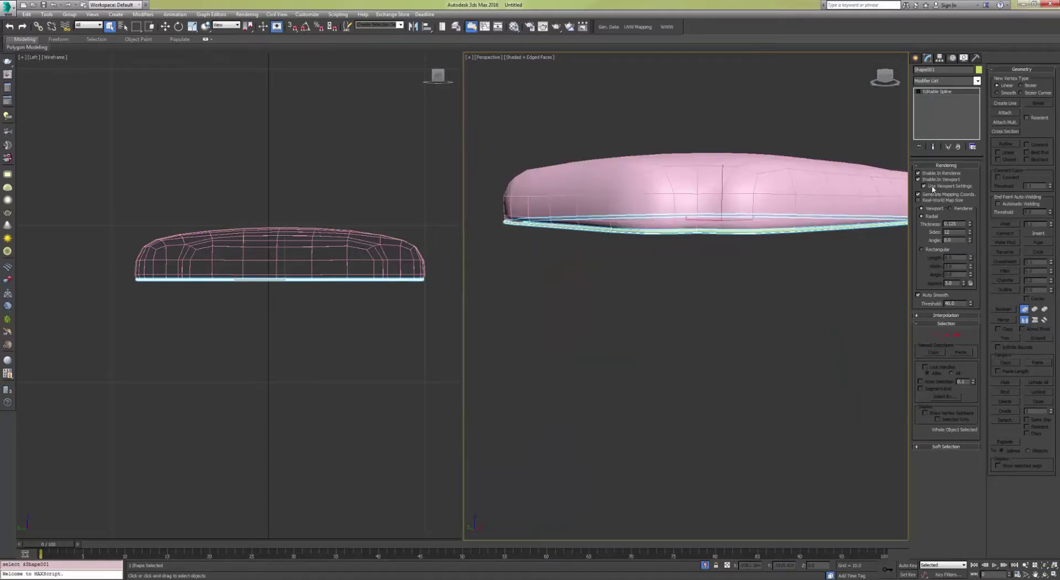
{"action": "middle_click_drag", "start_coordinate": [814, 183], "coordinate": [798, 206]}
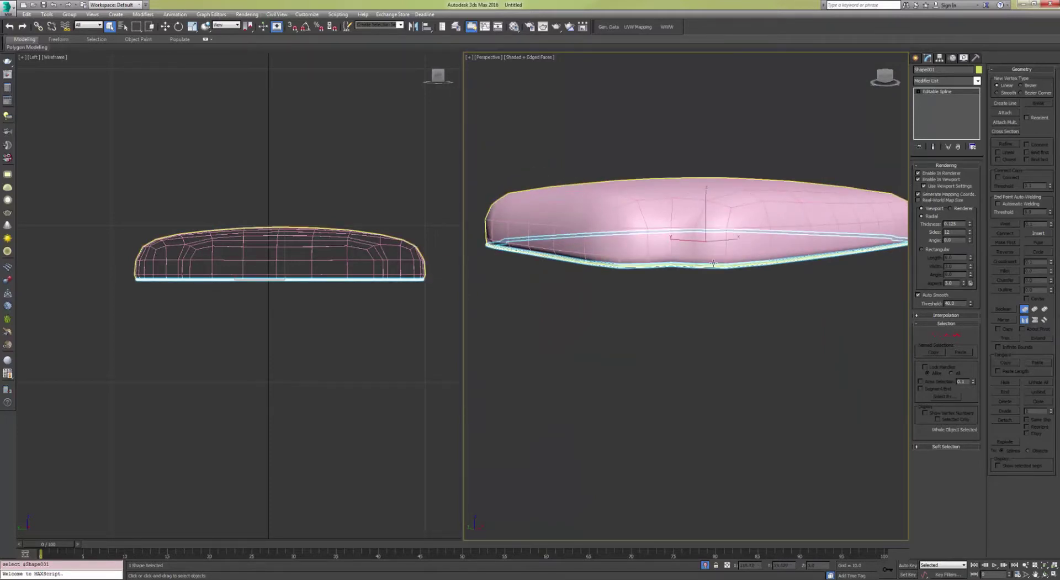
{"action": "scroll", "coordinate": [713, 267], "scroll_direction": "up", "scroll_amount": 4}
{"action": "scroll", "coordinate": [713, 267], "scroll_direction": "down", "scroll_amount": 2}
{"action": "middle_click_drag", "start_coordinate": [765, 257], "coordinate": [768, 268], "text": "alt"}
{"action": "middle_click_drag", "start_coordinate": [767, 221], "coordinate": [786, 263], "text": "alt"}
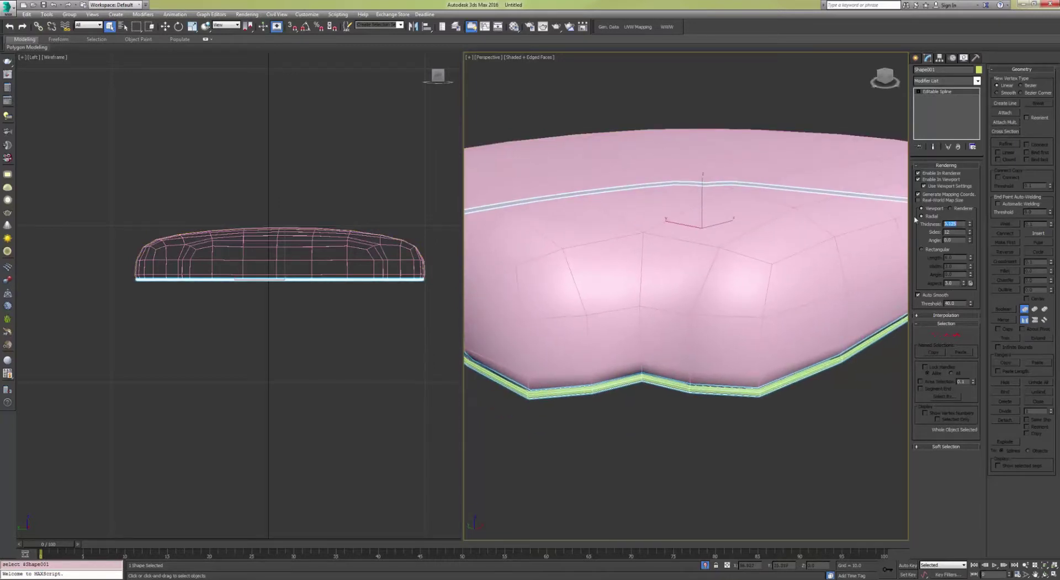
{"action": "type", "text": "0.25"}
{"action": "key", "text": "Return"}
{"action": "scroll", "coordinate": [732, 160], "scroll_direction": "down", "scroll_amount": 3}
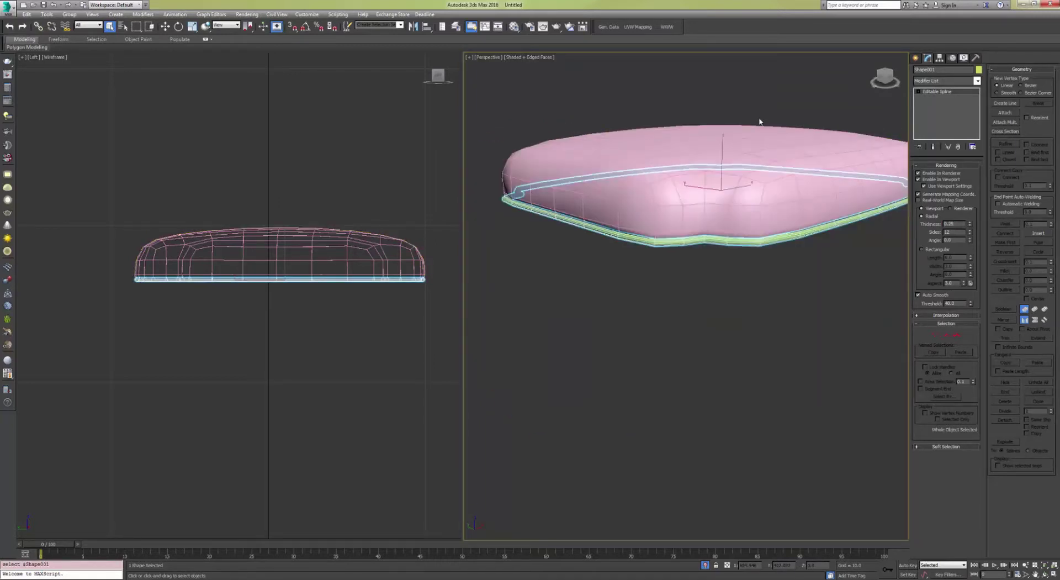
Step: Attach the piping shape to the cushion through its top Edit Poly modifier
{"action": "left_click", "coordinate": [748, 143]}
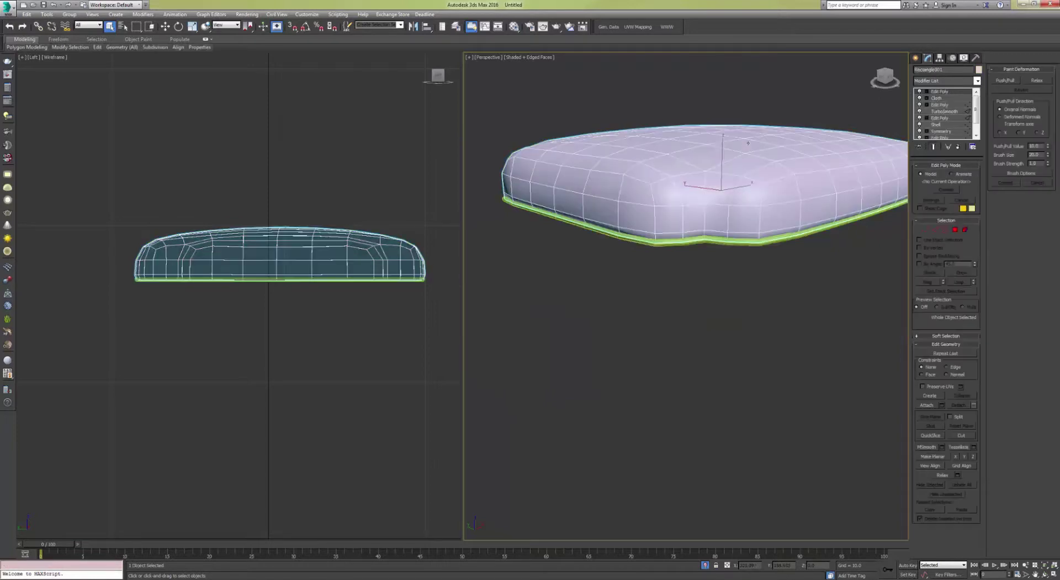
{"action": "middle_click_drag", "start_coordinate": [748, 142], "coordinate": [817, 92], "text": "alt"}
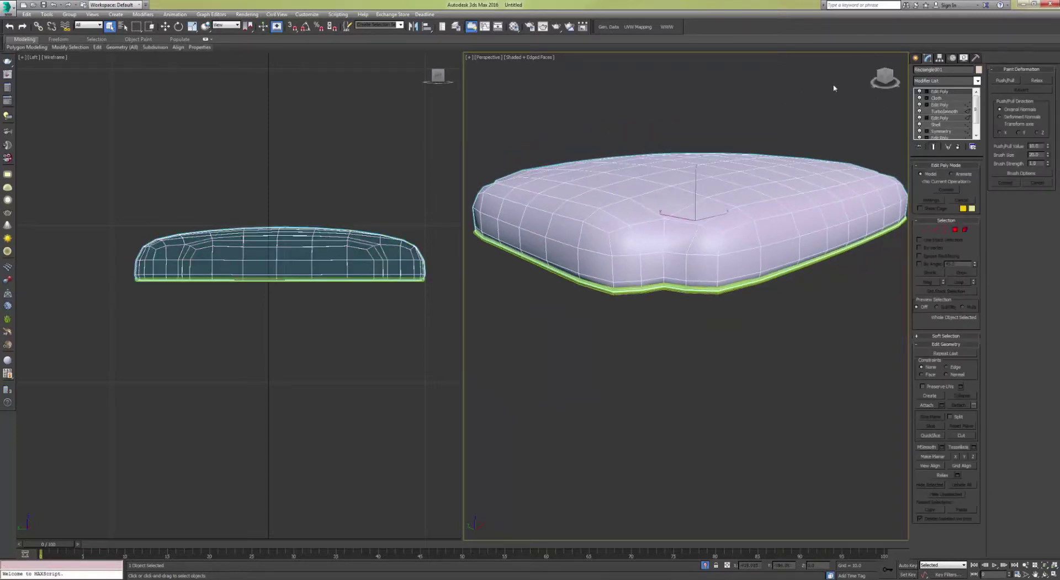
{"action": "left_click", "coordinate": [929, 405]}
{"action": "left_click", "coordinate": [680, 291]}
{"action": "key", "text": "w"}
{"action": "scroll", "coordinate": [692, 298], "scroll_direction": "up", "scroll_amount": 3}
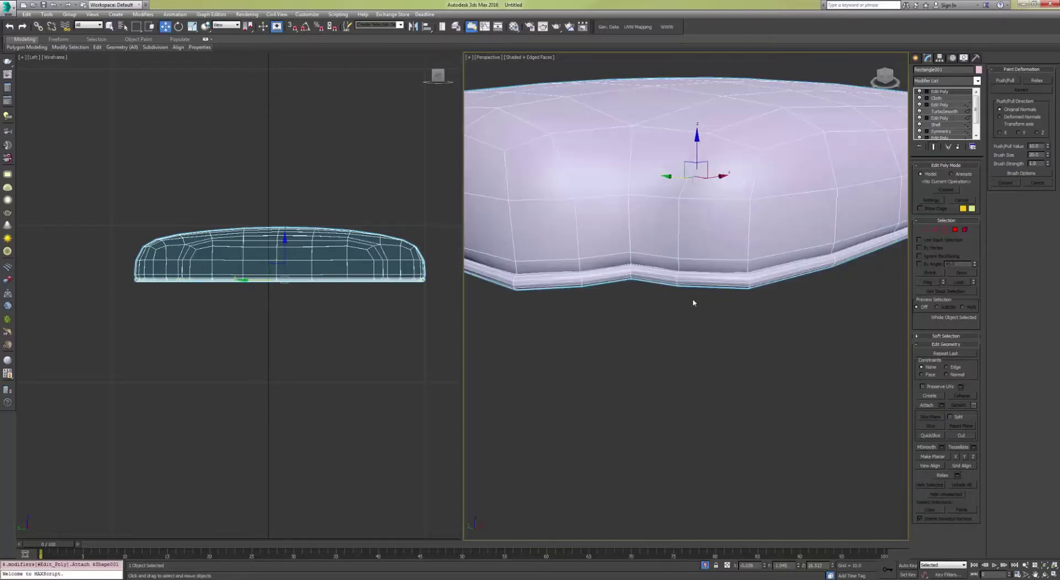
{"action": "scroll", "coordinate": [709, 286], "scroll_direction": "down", "scroll_amount": 6}
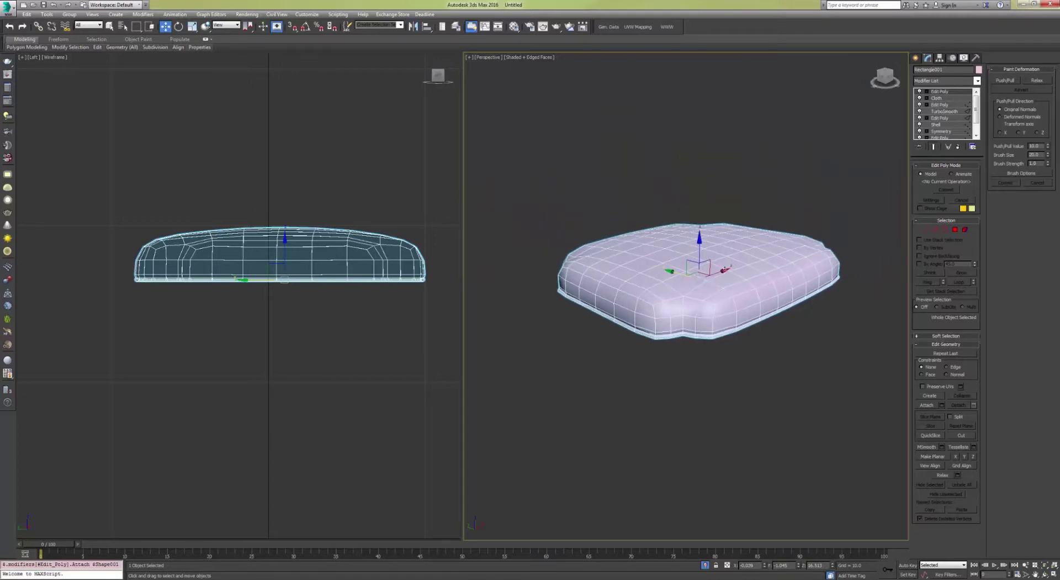
Step: End the isolation and examine how the piped cushion sits on the chair from several angles
{"action": "right_click", "coordinate": [679, 150]}
{"action": "left_click", "coordinate": [696, 87]}
{"action": "scroll", "coordinate": [817, 270], "scroll_direction": "down", "scroll_amount": 5}
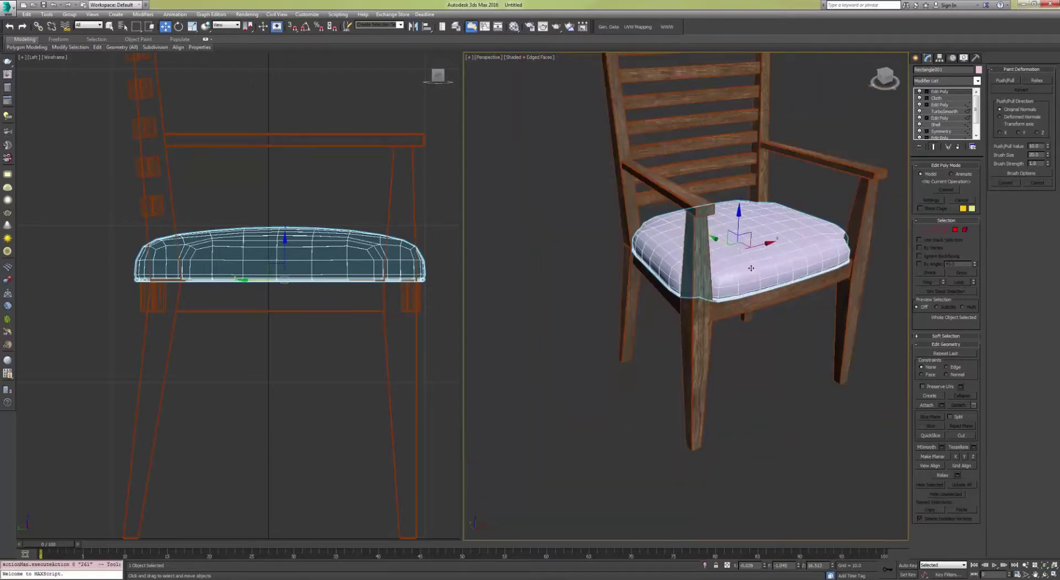
{"action": "middle_click_drag", "start_coordinate": [817, 270], "coordinate": [750, 282], "text": "alt"}
{"action": "scroll", "coordinate": [782, 270], "scroll_direction": "up", "scroll_amount": 5}
{"action": "scroll", "coordinate": [782, 271], "scroll_direction": "down", "scroll_amount": 5}
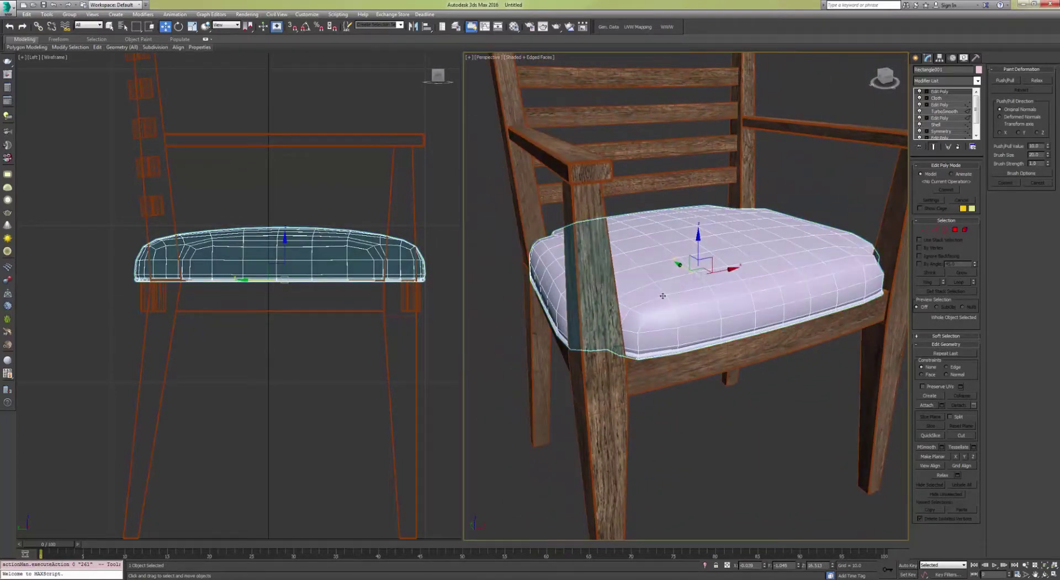
{"action": "scroll", "coordinate": [655, 304], "scroll_direction": "down", "scroll_amount": 4}
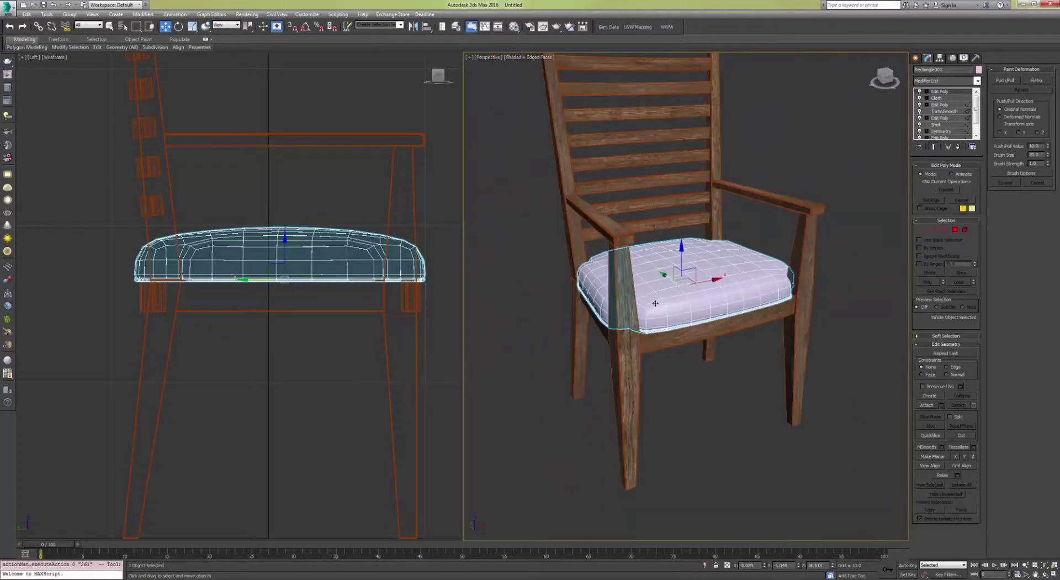
{"action": "scroll", "coordinate": [655, 303], "scroll_direction": "up", "scroll_amount": 4}
{"action": "middle_click_drag", "start_coordinate": [656, 304], "coordinate": [756, 282], "text": "alt"}
{"action": "middle_click_drag", "start_coordinate": [665, 282], "coordinate": [729, 295]}
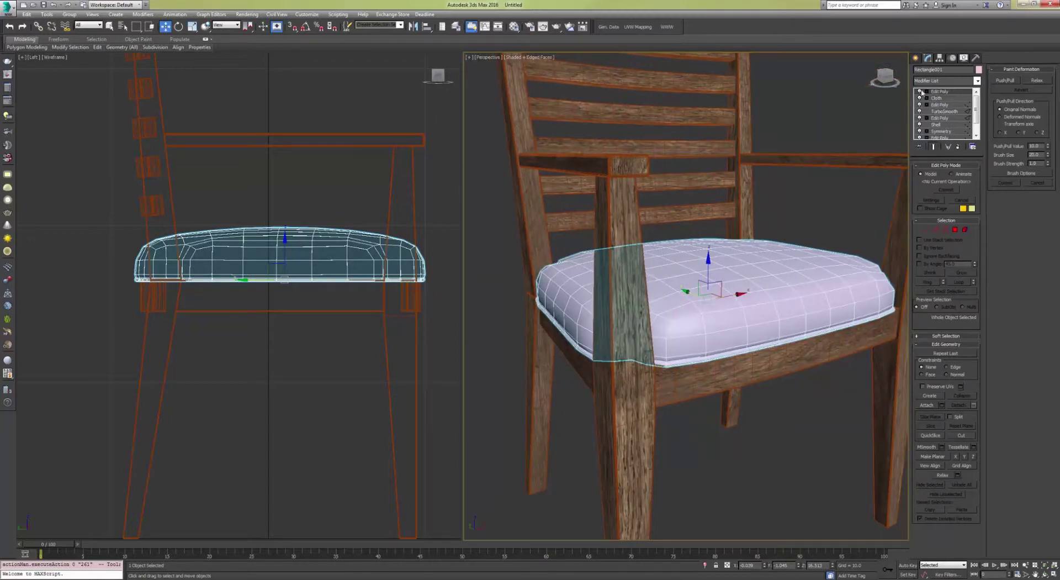
Step: Add a TurboSmooth modifier on top of the cushion's stack with 2 iterations
{"action": "left_click", "coordinate": [942, 80]}
{"action": "type", "text": "tu"}
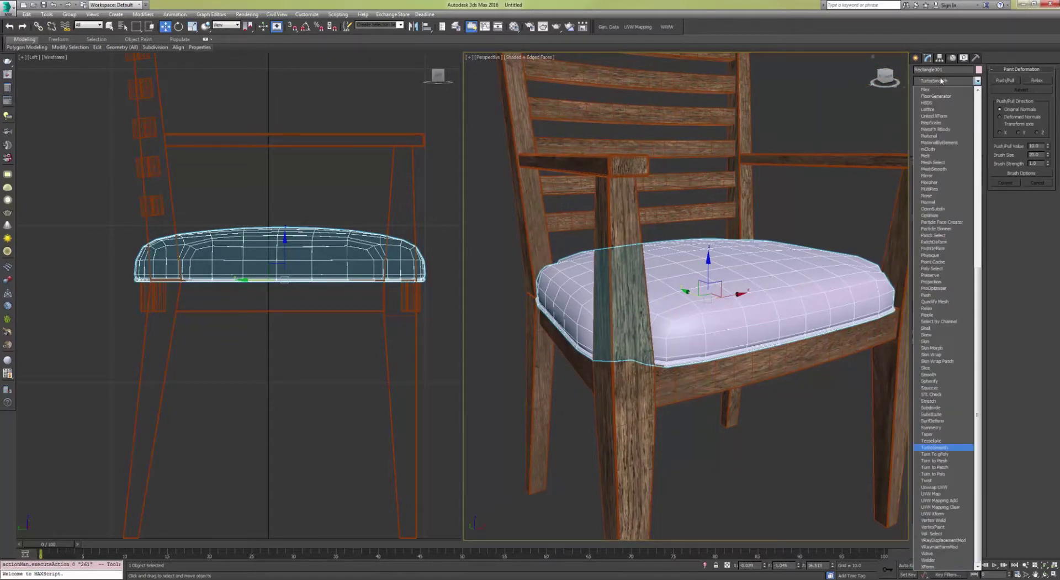
{"action": "key", "text": "Return"}
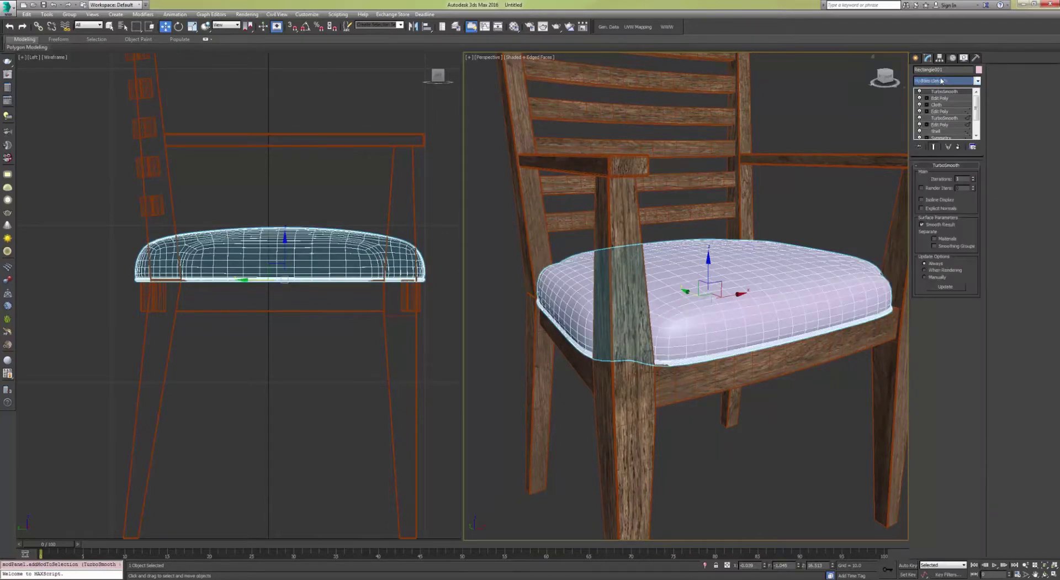
{"action": "left_click", "coordinate": [973, 180]}
Step: Compare the cushion's front and corner with TurboSmooth turned off and on
{"action": "scroll", "coordinate": [801, 308], "scroll_direction": "up", "scroll_amount": 5}
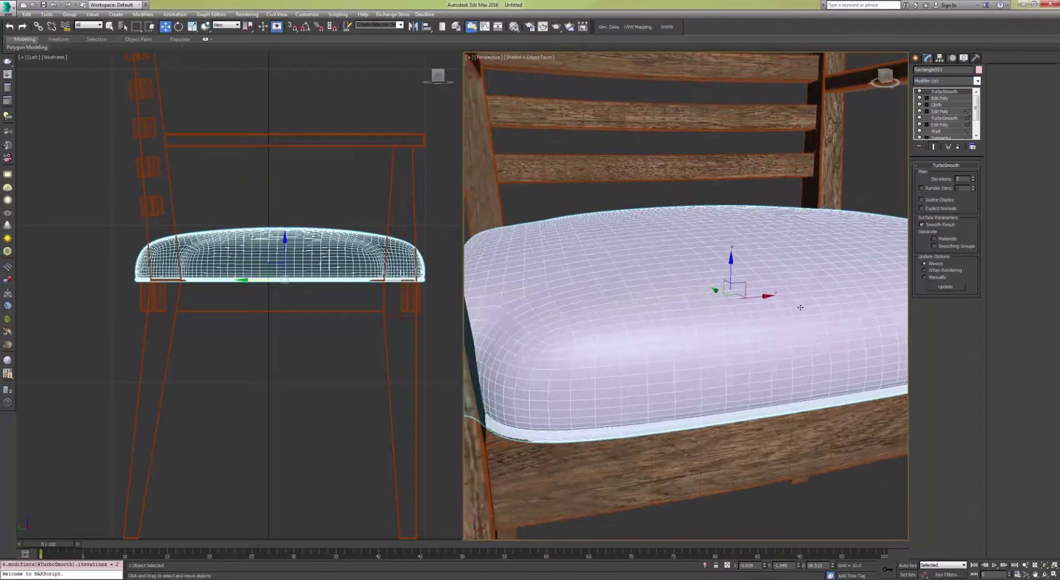
{"action": "middle_click_drag", "start_coordinate": [801, 307], "coordinate": [785, 305], "text": "alt"}
{"action": "left_click", "coordinate": [921, 91]}
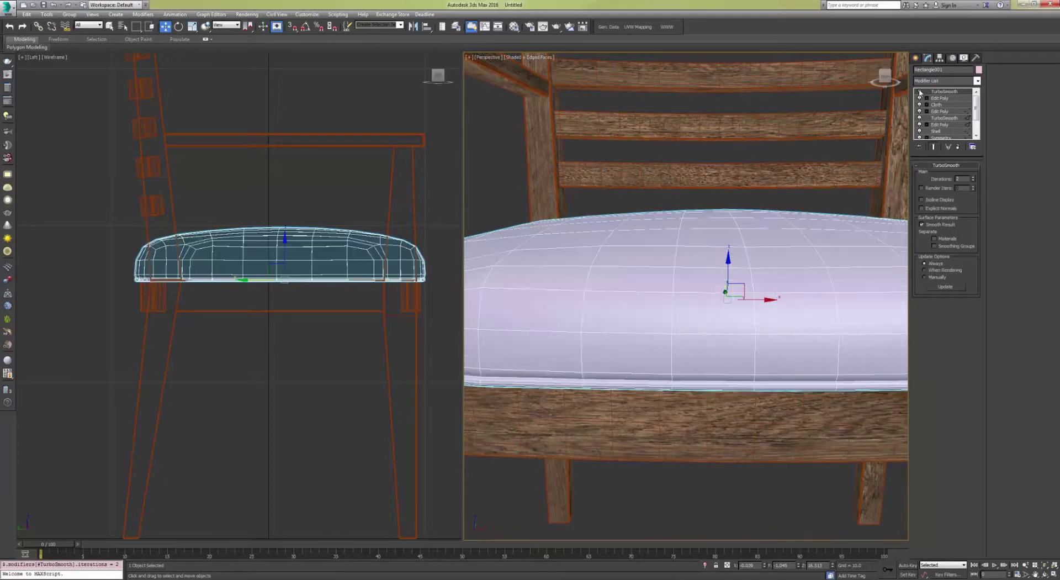
{"action": "middle_click_drag", "start_coordinate": [646, 224], "coordinate": [746, 214]}
{"action": "scroll", "coordinate": [714, 218], "scroll_direction": "down", "scroll_amount": 4}
{"action": "middle_click_drag", "start_coordinate": [776, 257], "coordinate": [708, 244], "text": "alt"}
{"action": "scroll", "coordinate": [708, 244], "scroll_direction": "up", "scroll_amount": 5}
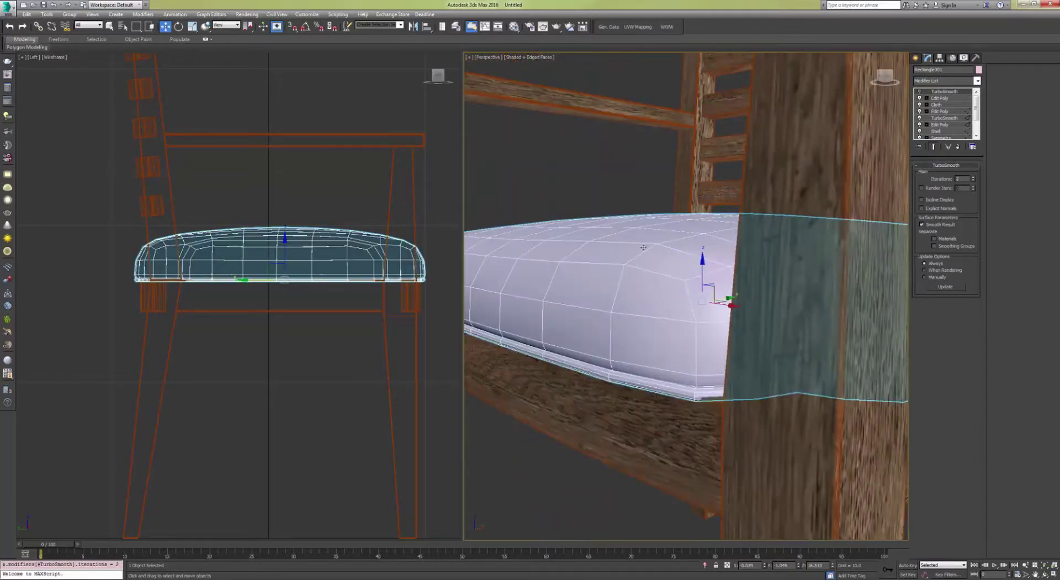
{"action": "left_click", "coordinate": [920, 91]}
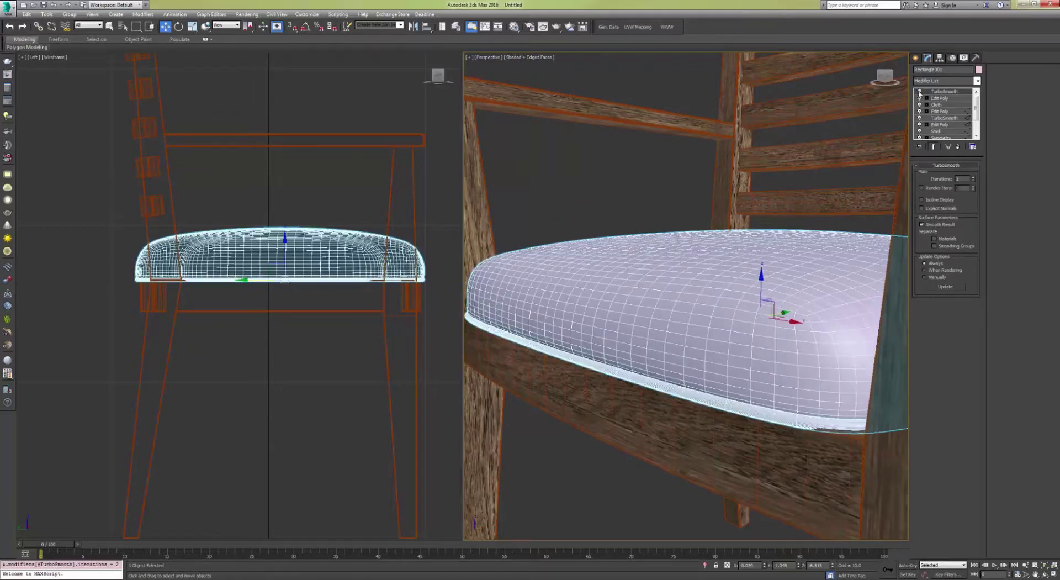
Step: Hide the edged faces and examine the smoothed cushion and its piping in plain shading
{"action": "middle_click_drag", "start_coordinate": [798, 220], "coordinate": [750, 229], "text": "alt"}
{"action": "scroll", "coordinate": [746, 220], "scroll_direction": "down", "scroll_amount": 4}
{"action": "key", "text": "F4"}
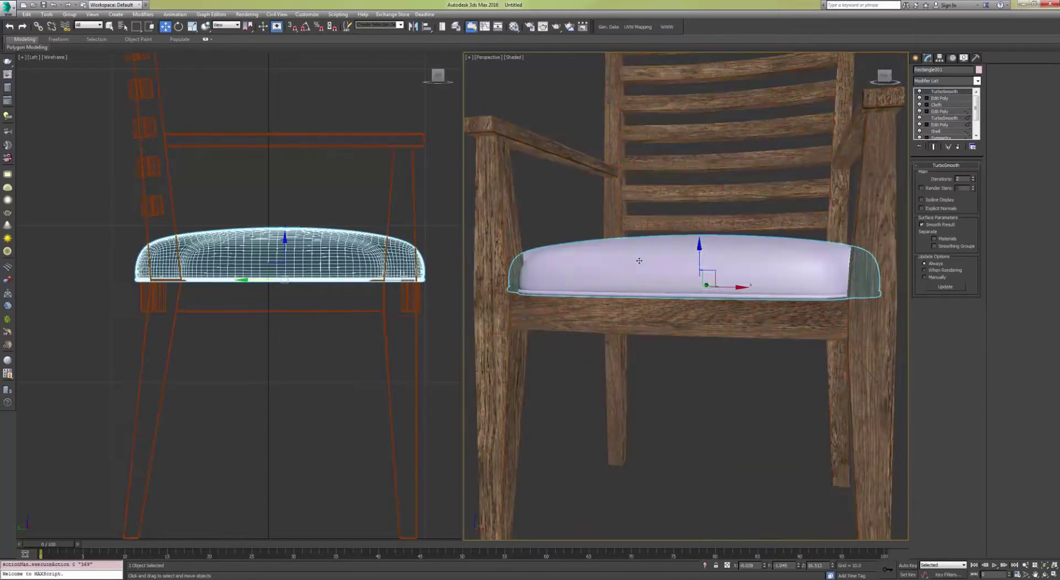
{"action": "scroll", "coordinate": [639, 260], "scroll_direction": "up", "scroll_amount": 4}
{"action": "middle_click_drag", "start_coordinate": [563, 261], "coordinate": [783, 268]}
{"action": "scroll", "coordinate": [678, 265], "scroll_direction": "down", "scroll_amount": 3}
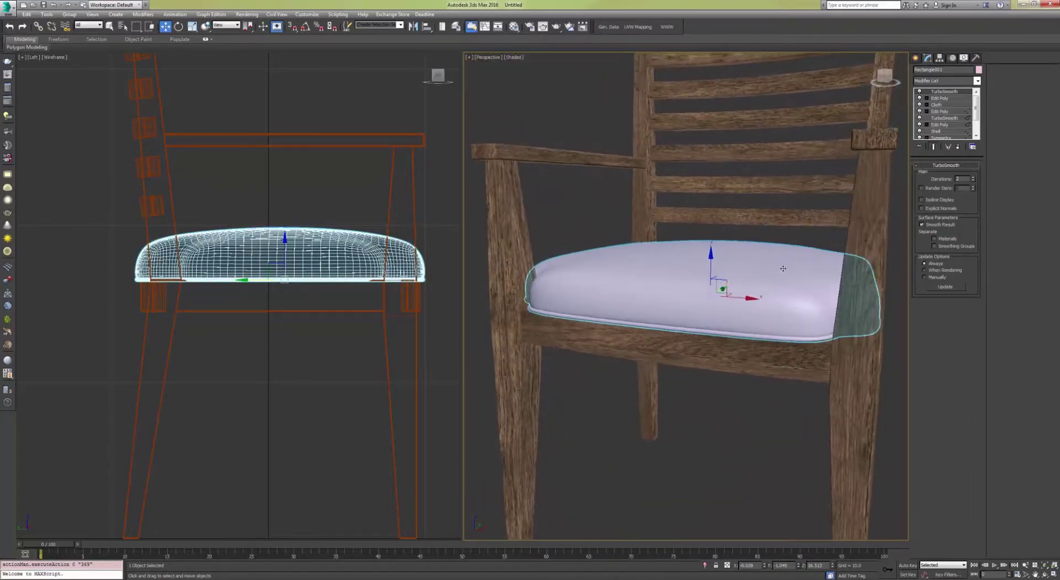
Step: Delete the top TurboSmooth modifier from the cushion and show the edged faces again
{"action": "right_click", "coordinate": [935, 91]}
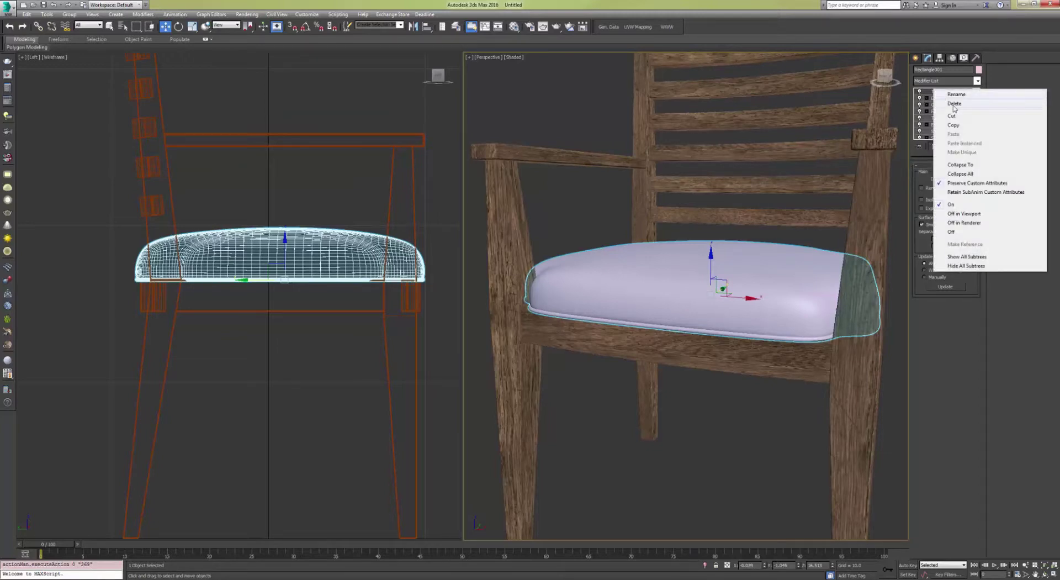
{"action": "left_click", "coordinate": [954, 105]}
{"action": "middle_click_drag", "start_coordinate": [627, 263], "coordinate": [679, 296]}
{"action": "key", "text": "F4"}
Step: Reapply TurboSmooth above the cushion's Edit Poly modifier and set its iterations to 2
{"action": "left_click", "coordinate": [956, 80]}
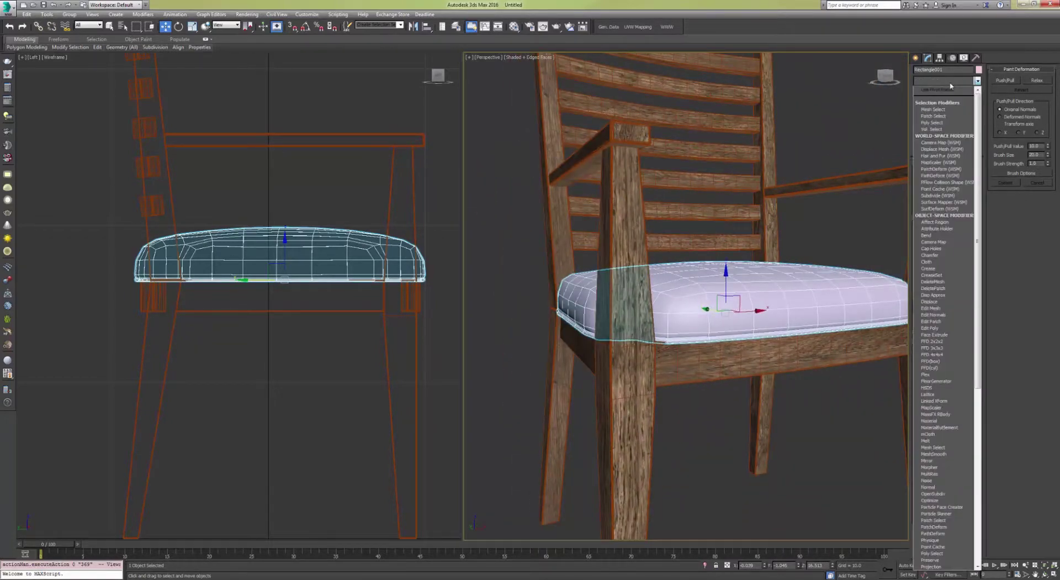
{"action": "type", "text": "tu"}
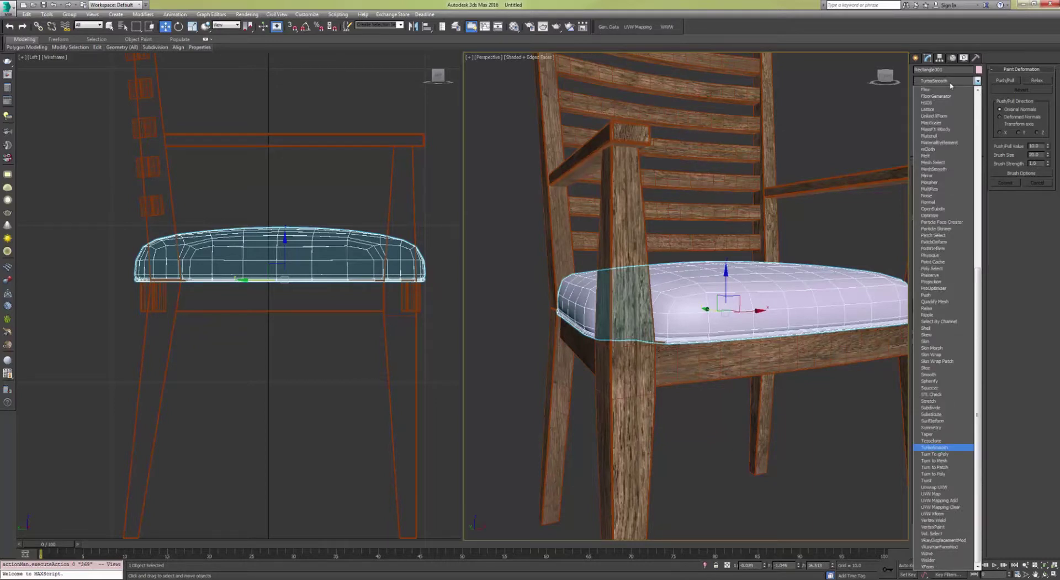
{"action": "key", "text": "Return"}
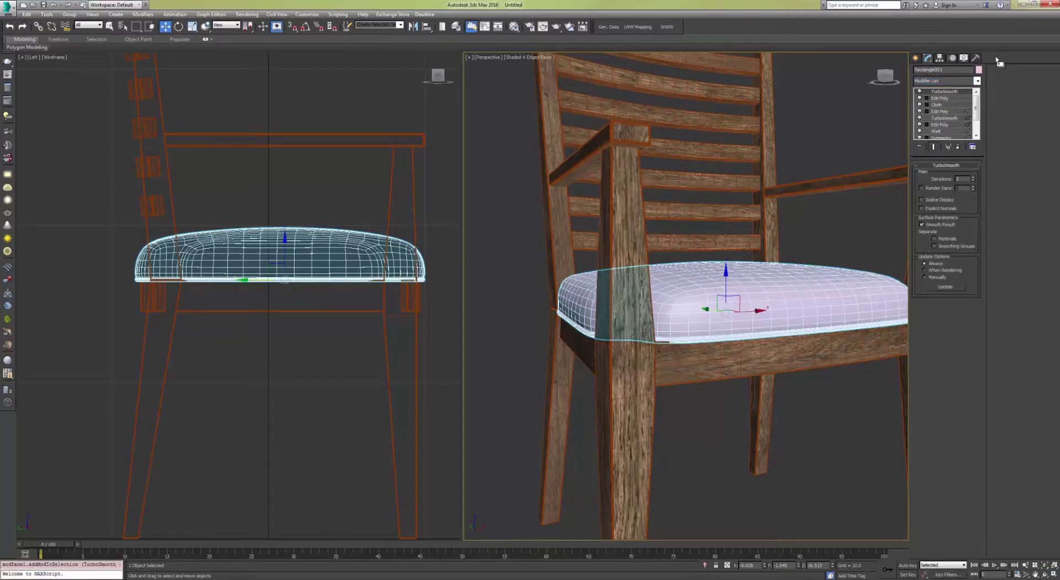
{"action": "left_click", "coordinate": [974, 178]}
{"action": "scroll", "coordinate": [820, 156], "scroll_direction": "down", "scroll_amount": 3}
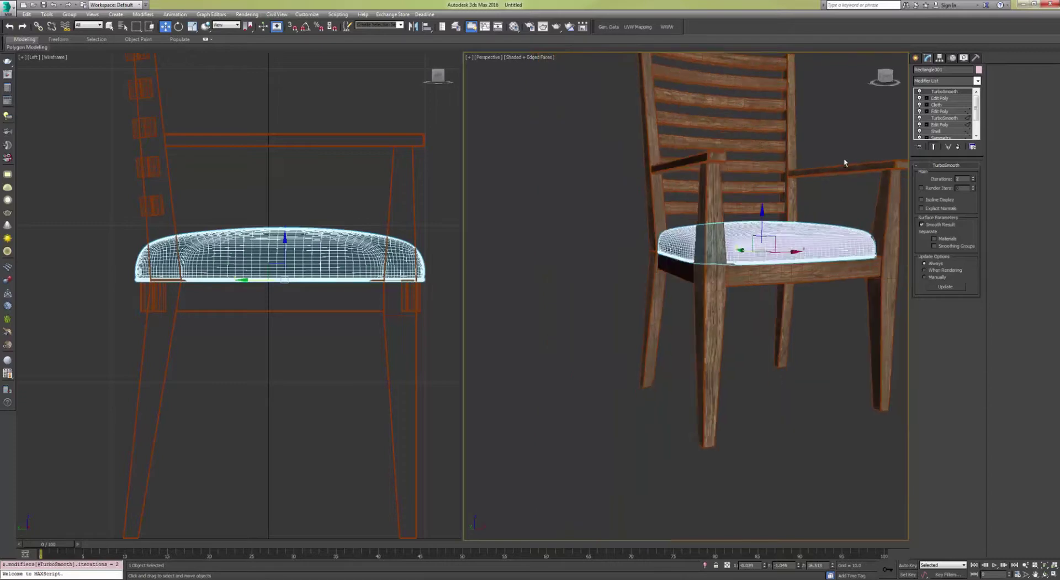
Step: Deselect the cushion and examine the finished seat on the whole chair from the front
{"action": "middle_click_drag", "start_coordinate": [844, 158], "coordinate": [831, 170], "text": "alt"}
{"action": "middle_click_drag", "start_coordinate": [851, 132], "coordinate": [759, 159]}
{"action": "left_click", "coordinate": [917, 58]}
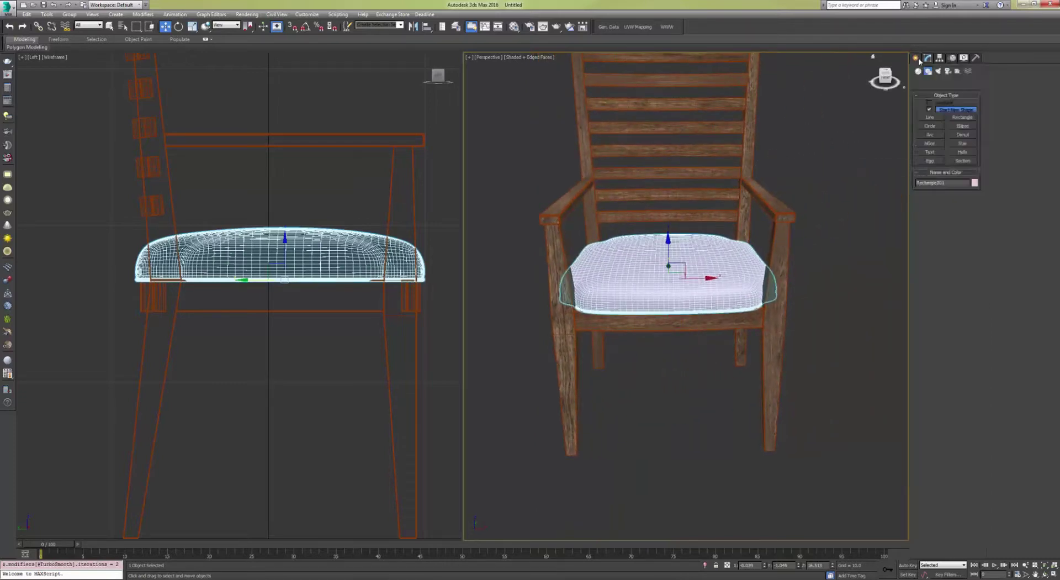
{"action": "left_click", "coordinate": [817, 154]}
{"action": "scroll", "coordinate": [756, 197], "scroll_direction": "up", "scroll_amount": 3}
{"action": "scroll", "coordinate": [748, 190], "scroll_direction": "down", "scroll_amount": 5}
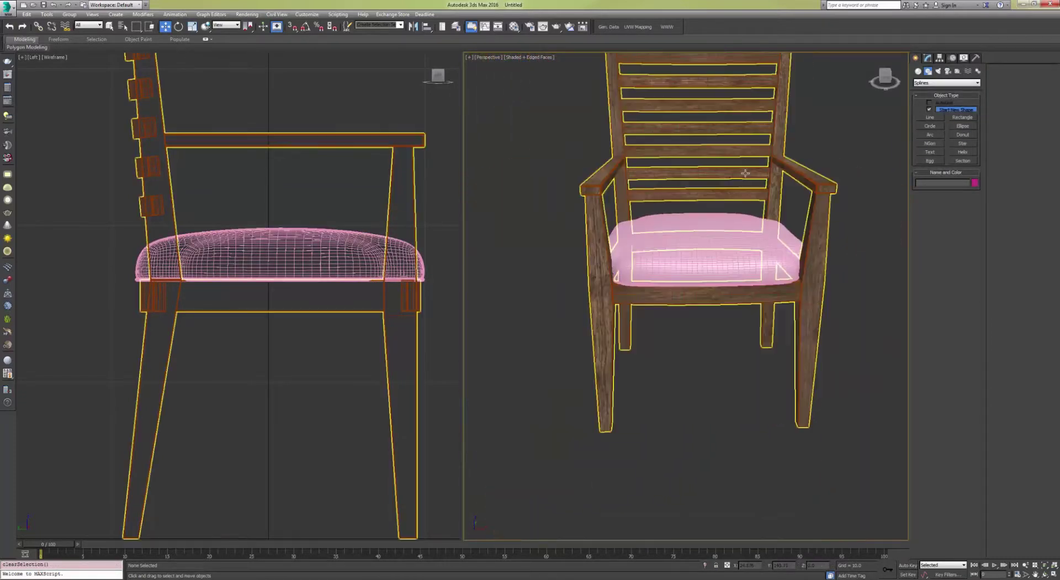
{"action": "middle_click_drag", "start_coordinate": [736, 193], "coordinate": [733, 199]}
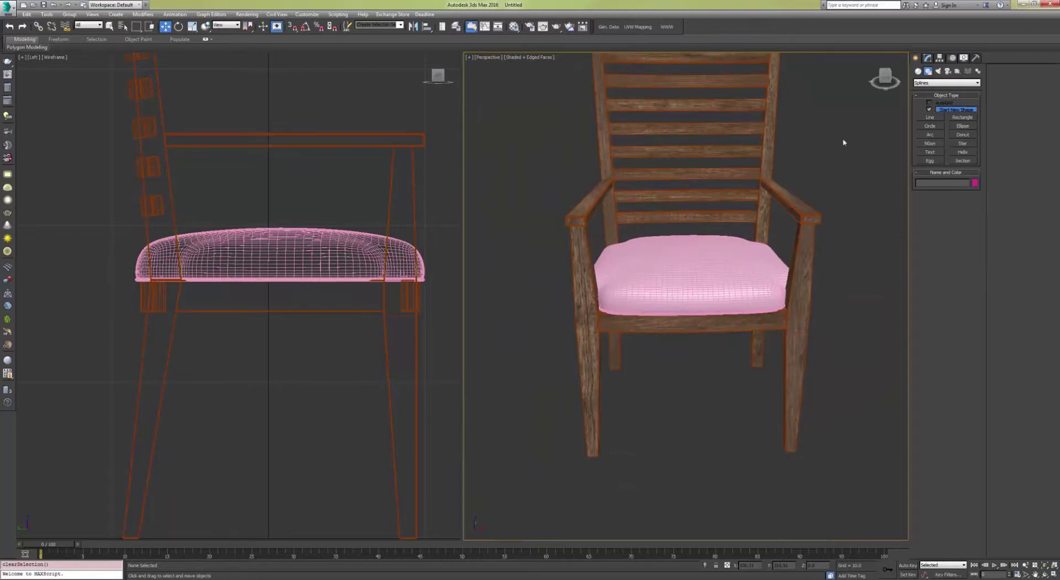